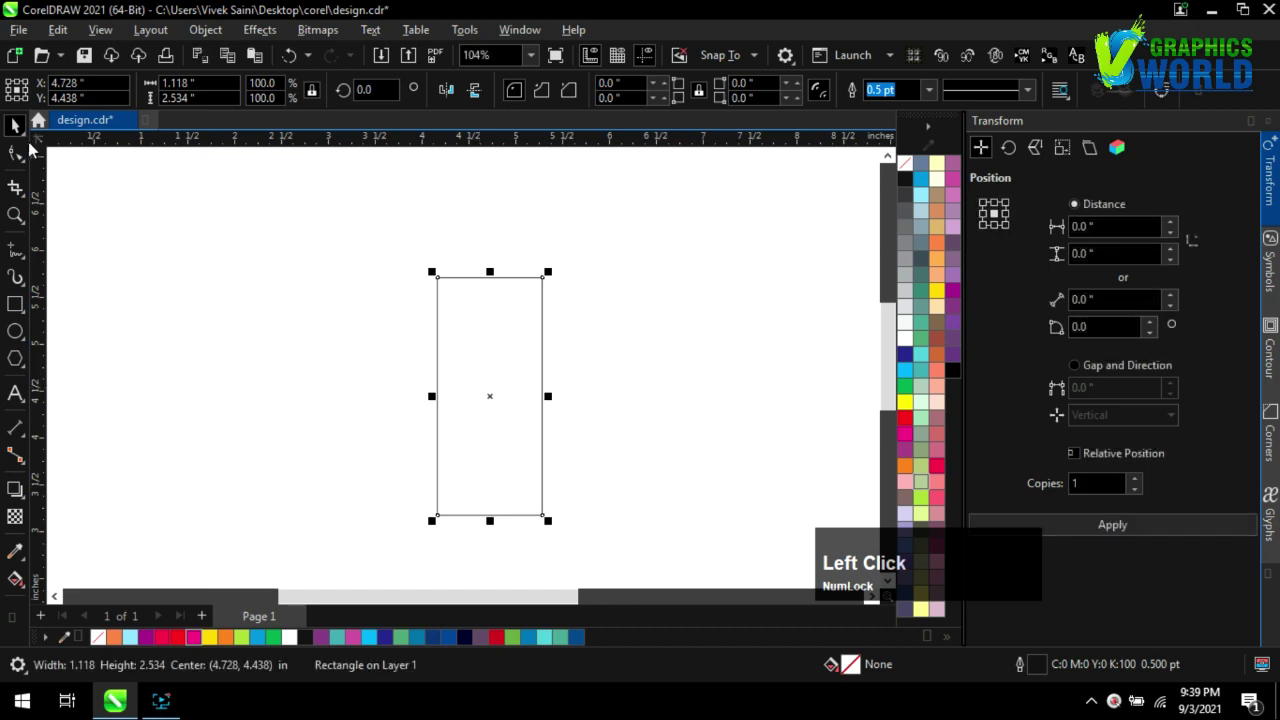
# Convert the rectangle to curves and delete its two left corner nodes with the Shape tool
pyautogui.hotkey('ctrl', 'q')
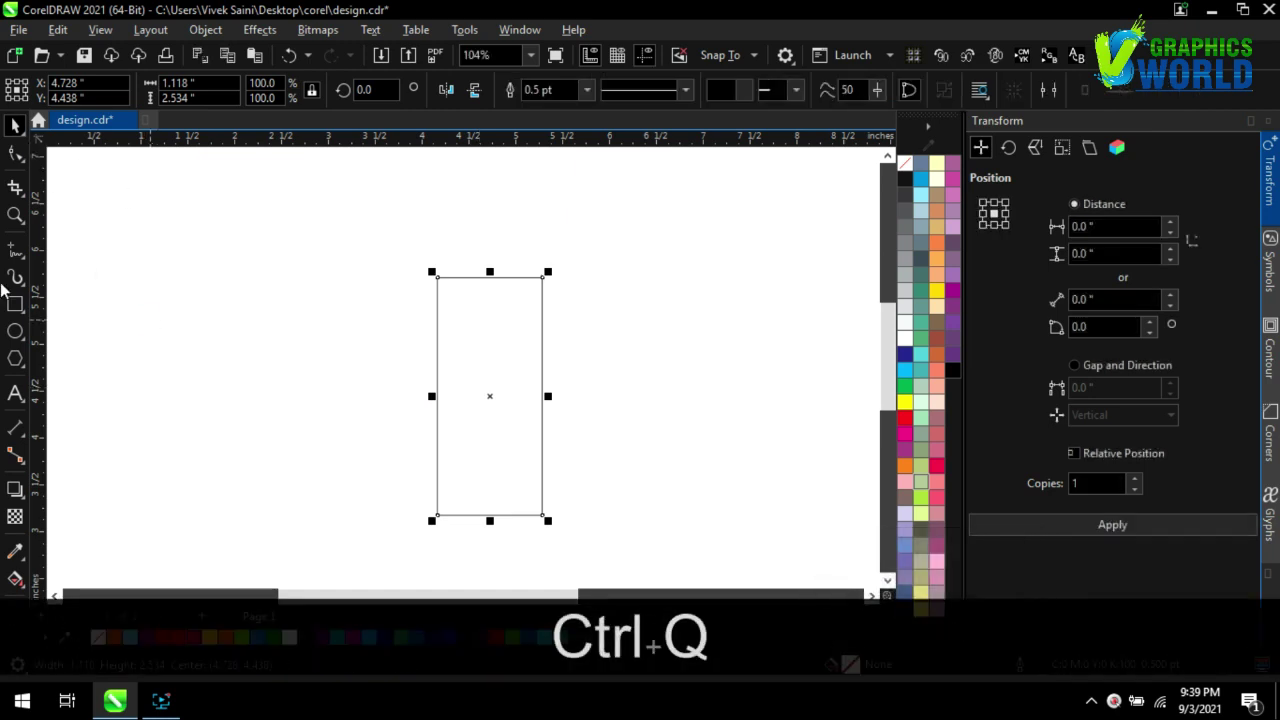
pyautogui.click(15, 154)
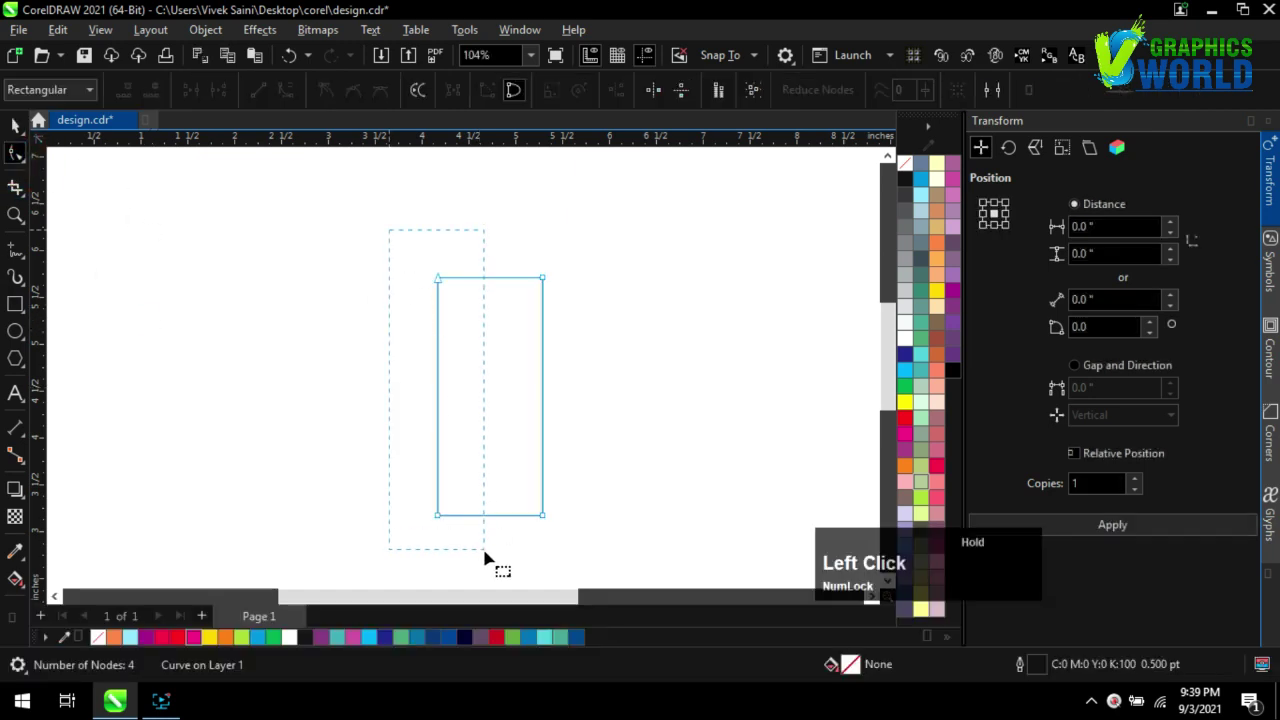
pyautogui.click(414, 263)
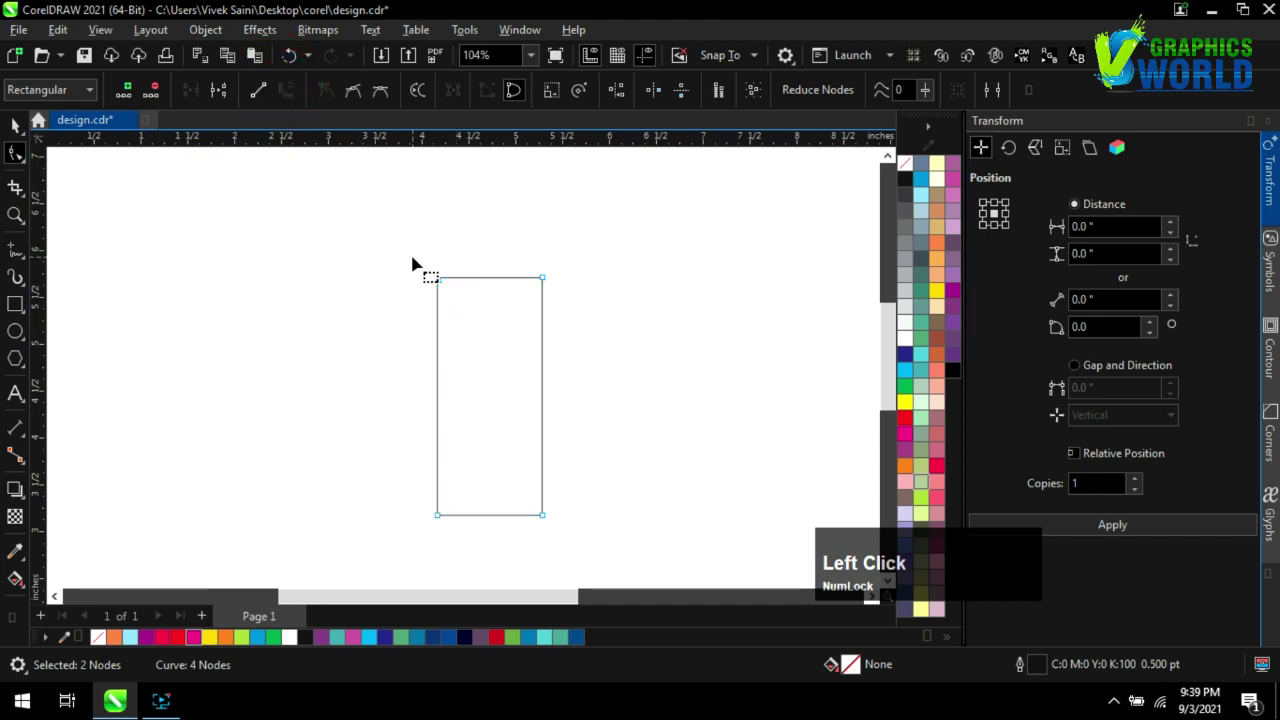
pyautogui.click(483, 467)
pyautogui.moveTo(410, 231); pyautogui.dragTo(470, 541)
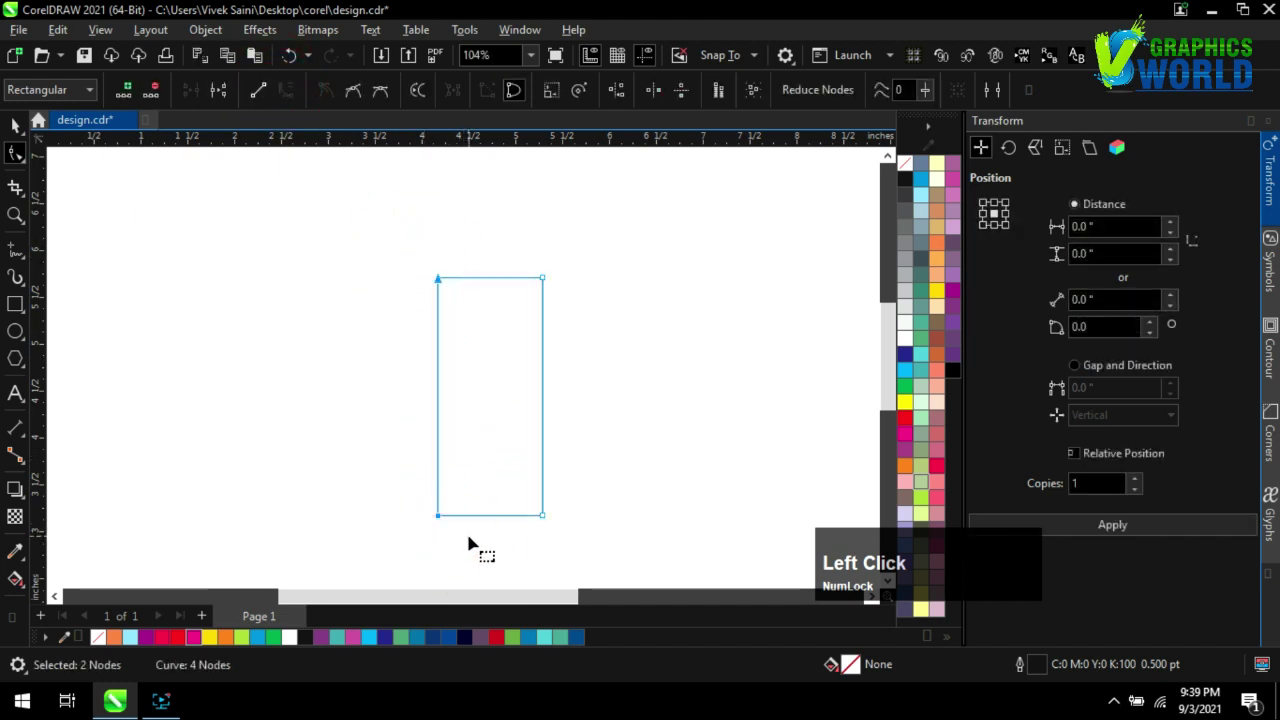
pyautogui.press('Delete')
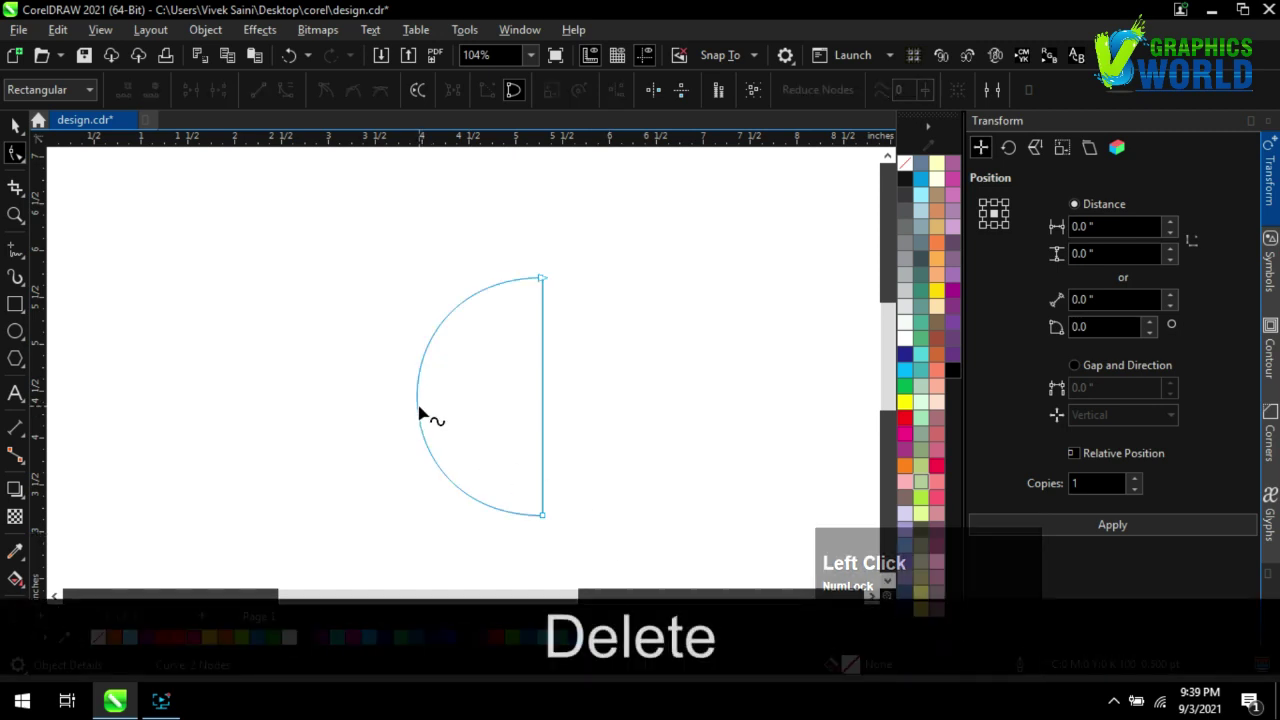
# Add a node midway along the arc, move it inward, and adjust the curve handles so the upper and lower ends taper to points
pyautogui.click(418, 406)
pyautogui.moveTo(418, 405); pyautogui.dragTo(458, 395)
pyautogui.moveTo(460, 516); pyautogui.dragTo(537, 477)
pyautogui.click(541, 283)
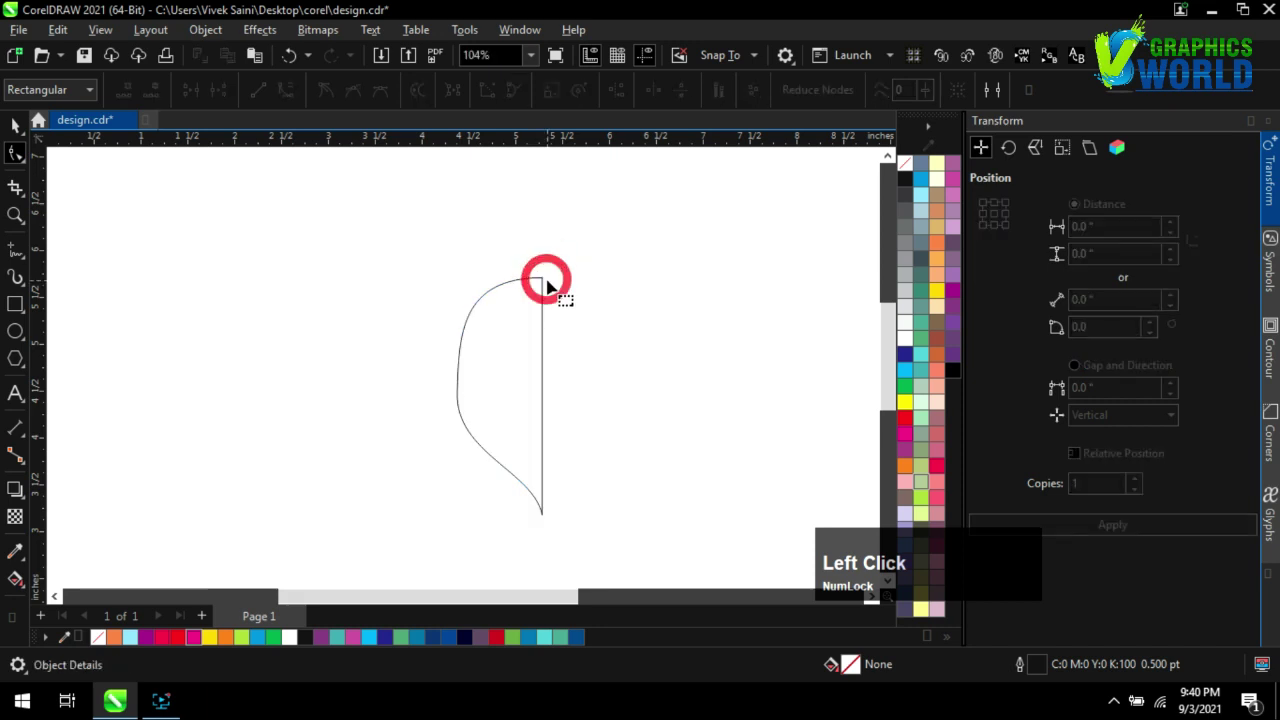
pyautogui.click(541, 285)
pyautogui.click(541, 279)
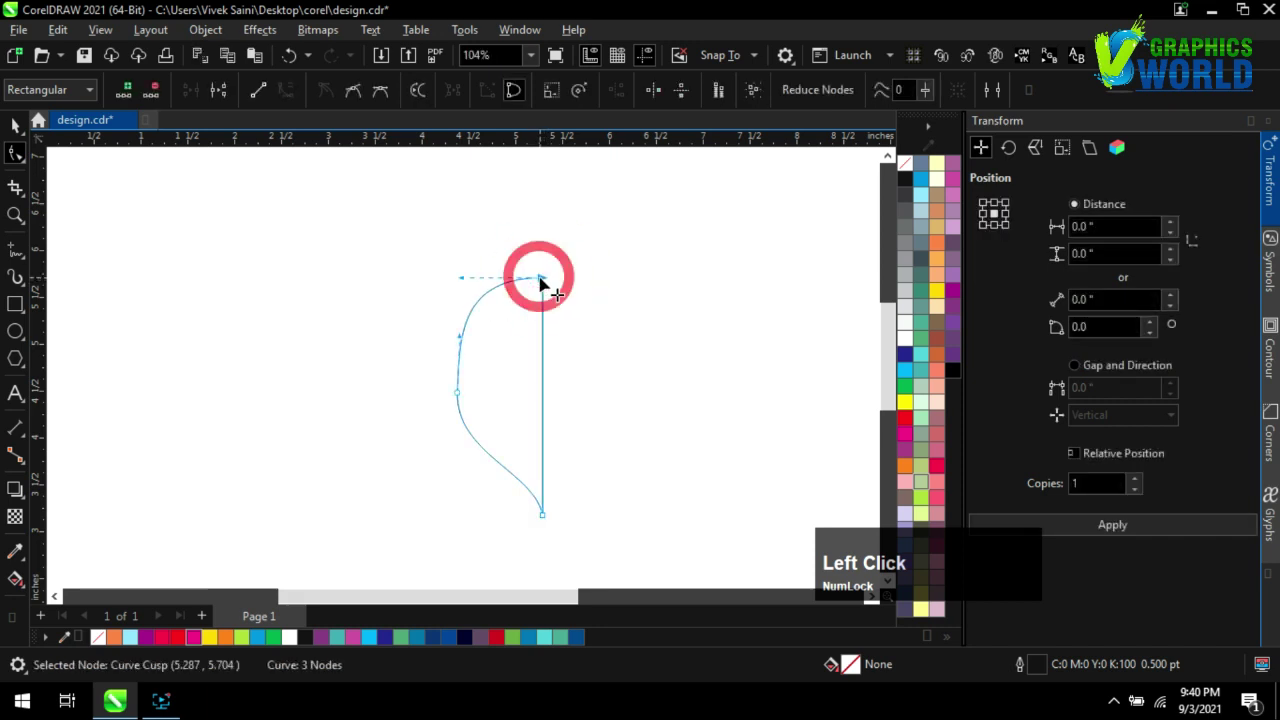
pyautogui.moveTo(457, 287); pyautogui.dragTo(543, 348)
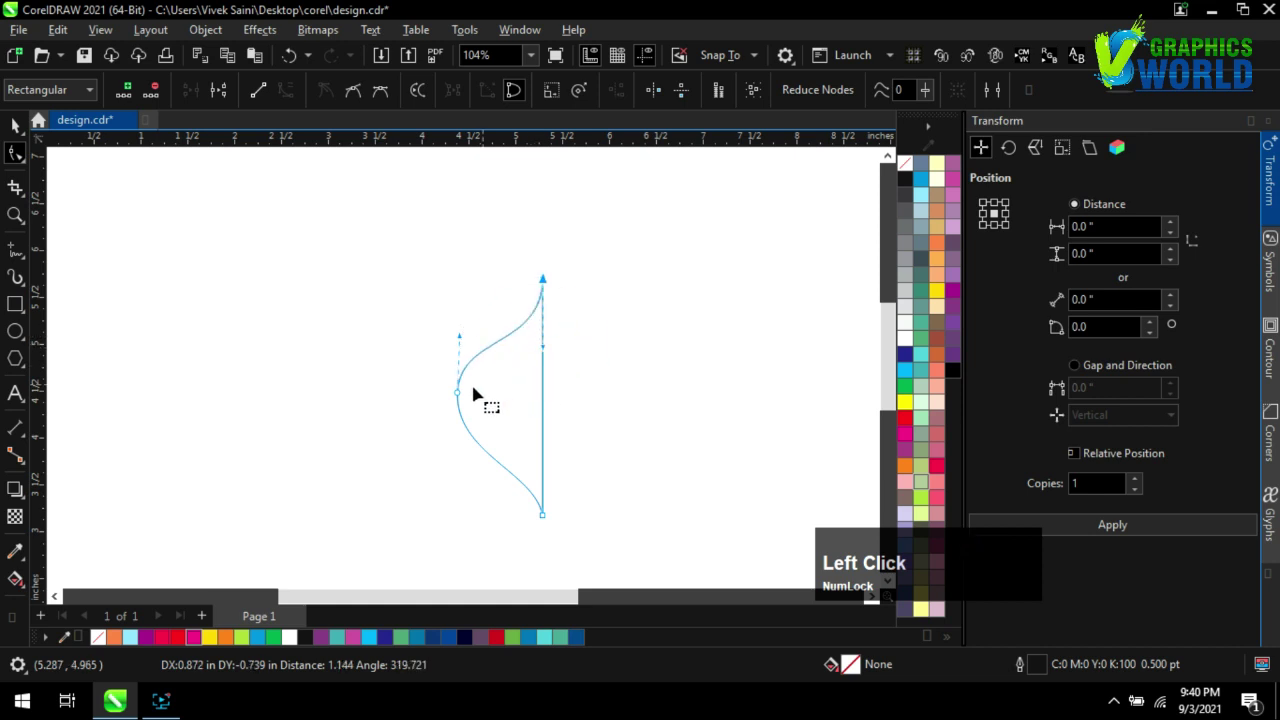
# Move the middle node farther inward to about X 4.760, Y 4.328 inches and fine-tune the lower curve of the half petal
pyautogui.moveTo(458, 393); pyautogui.dragTo(492, 406)
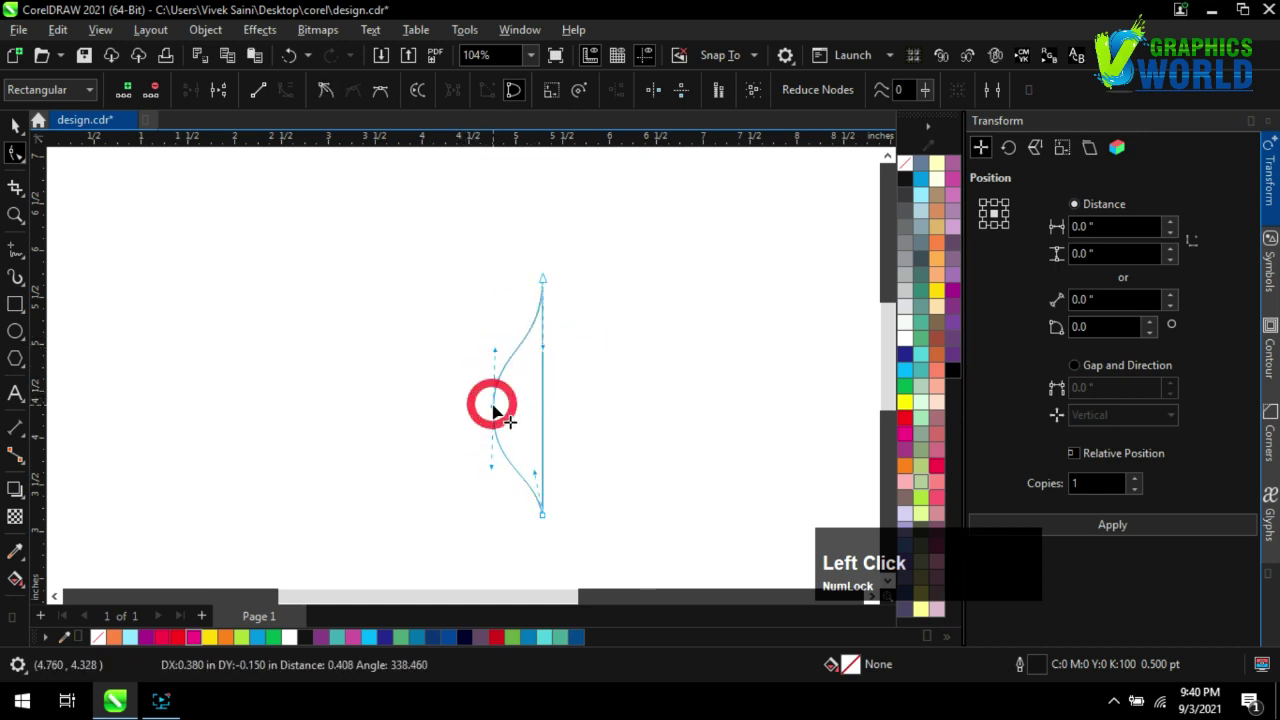
pyautogui.click(326, 347)
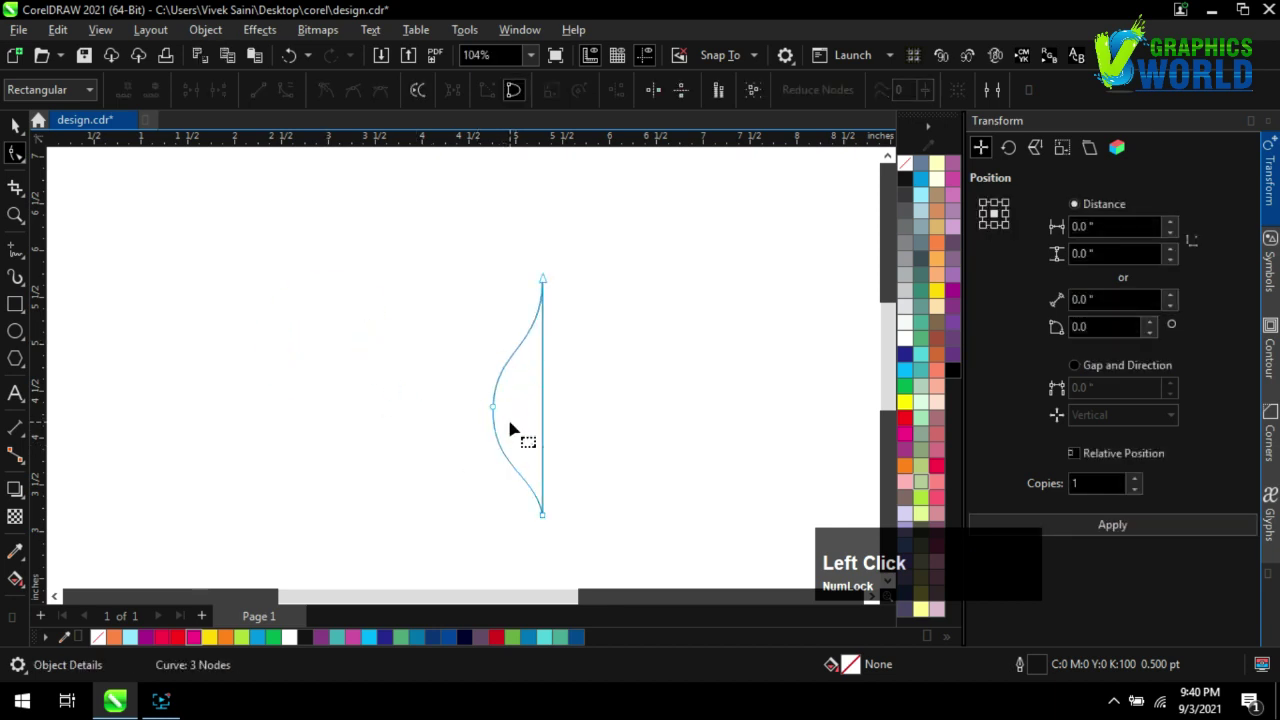
pyautogui.click(541, 512)
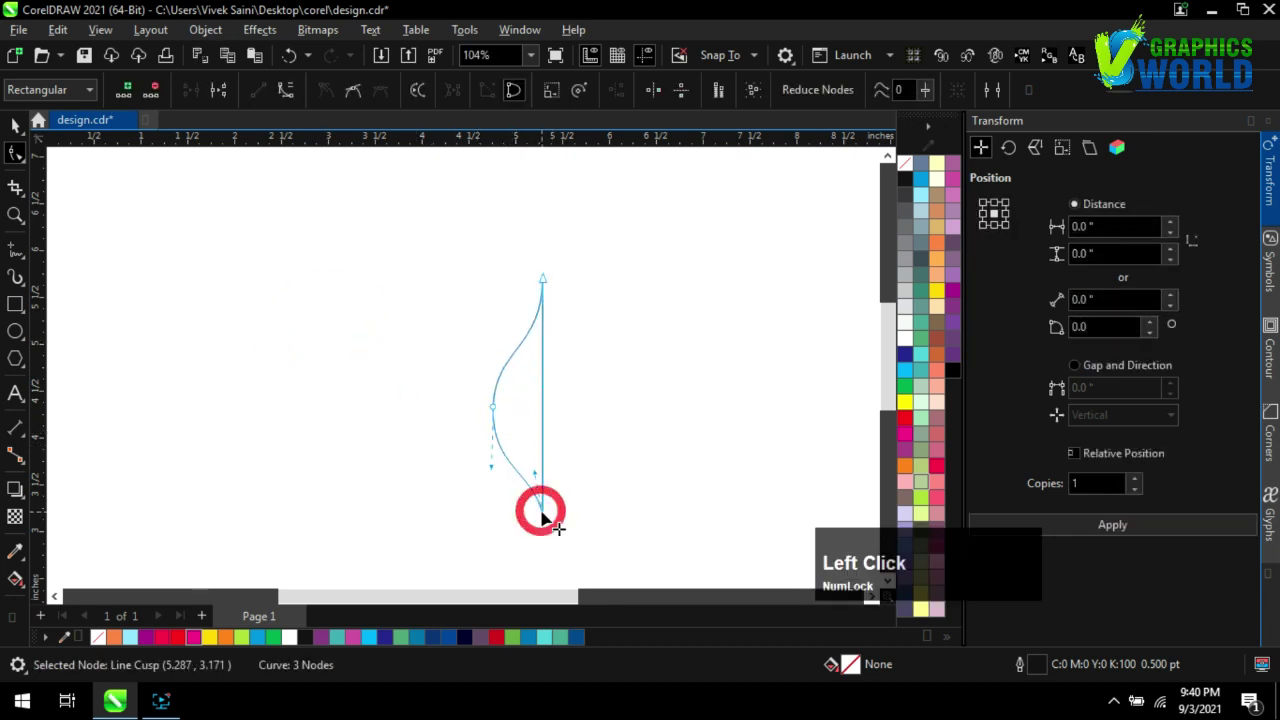
pyautogui.moveTo(535, 481); pyautogui.dragTo(536, 490)
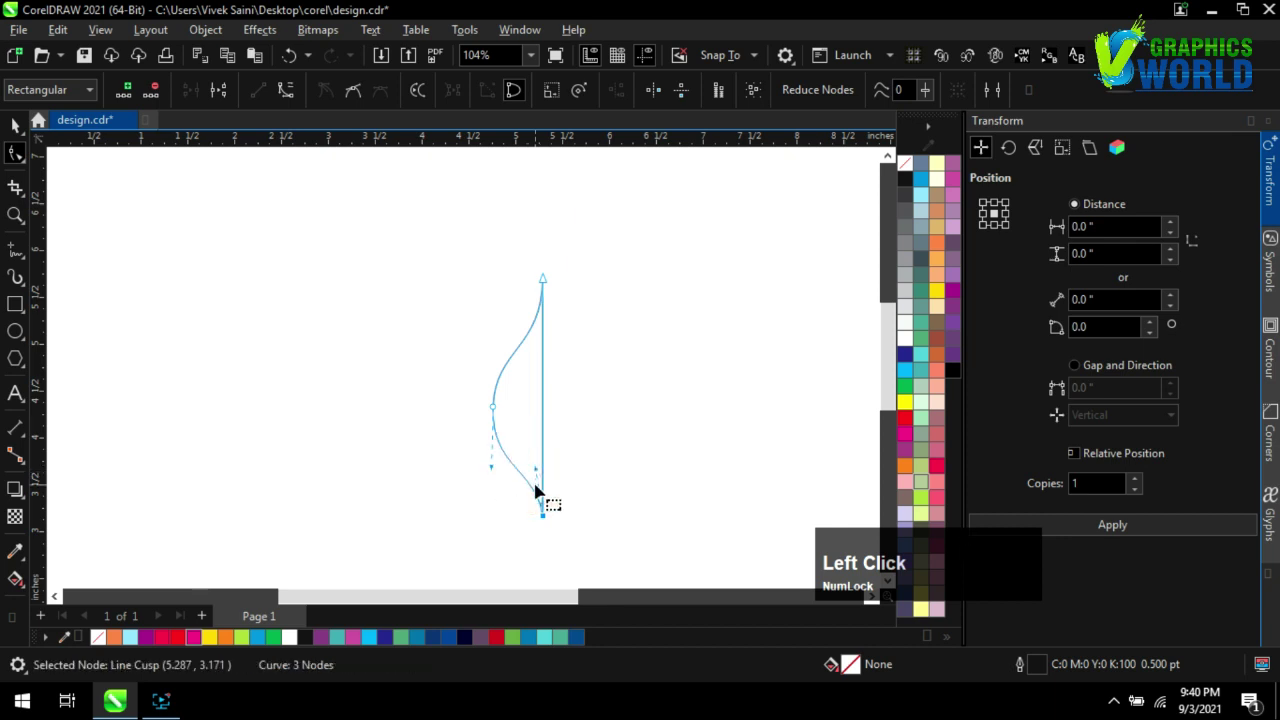
pyautogui.click(495, 407)
pyautogui.click(12, 126)
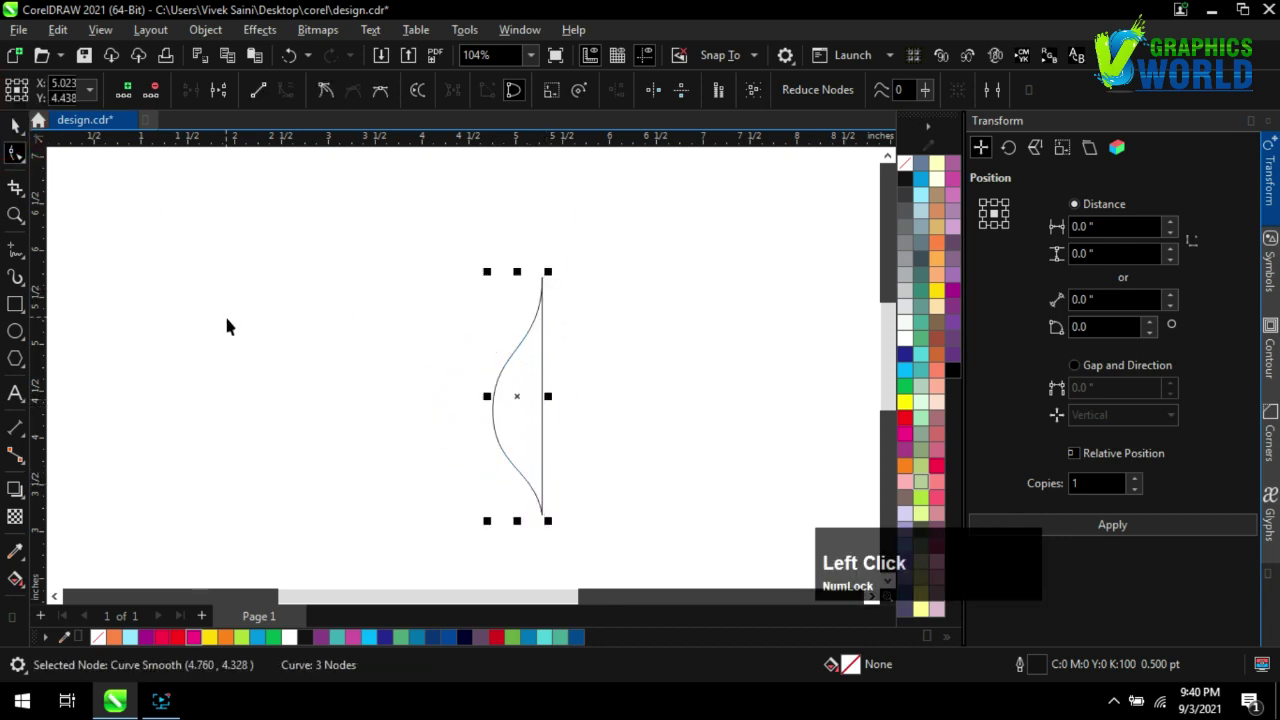
pyautogui.click(224, 318)
# Make one copy of the half petal offset 0.528 inch beyond its straight edge and mirror the copy horizontally
pyautogui.click(500, 425)
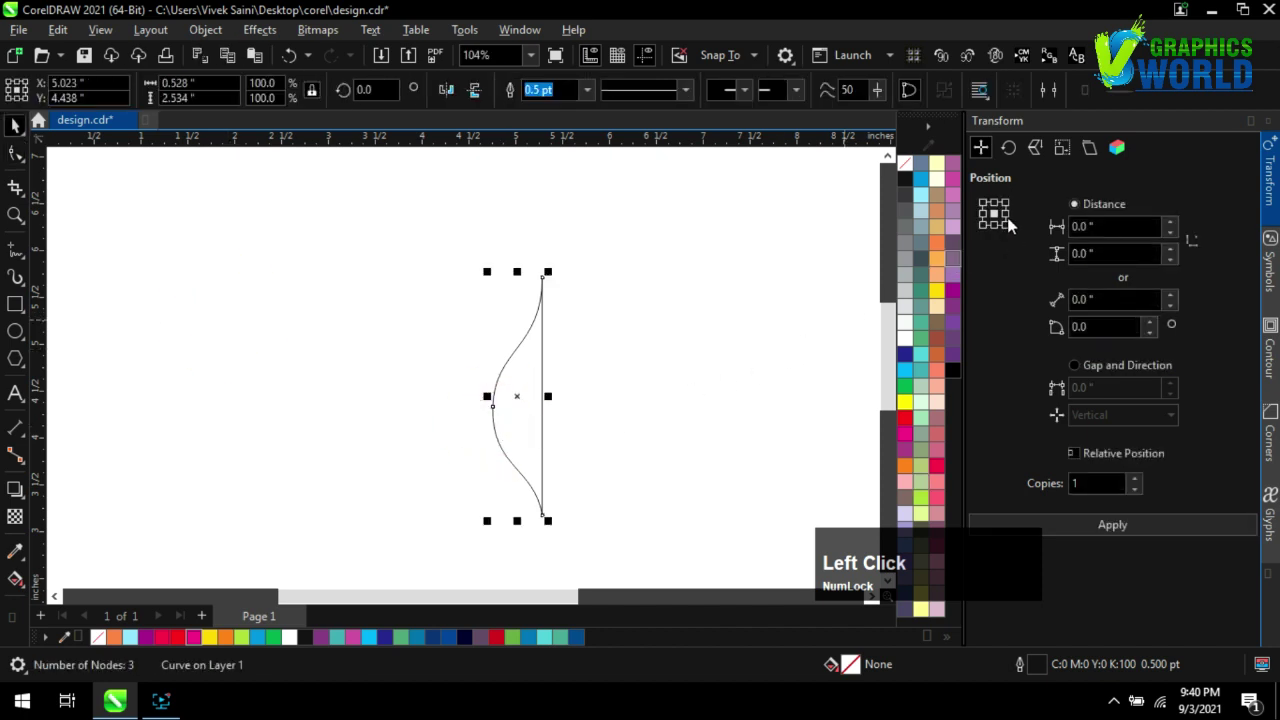
pyautogui.click(1004, 214)
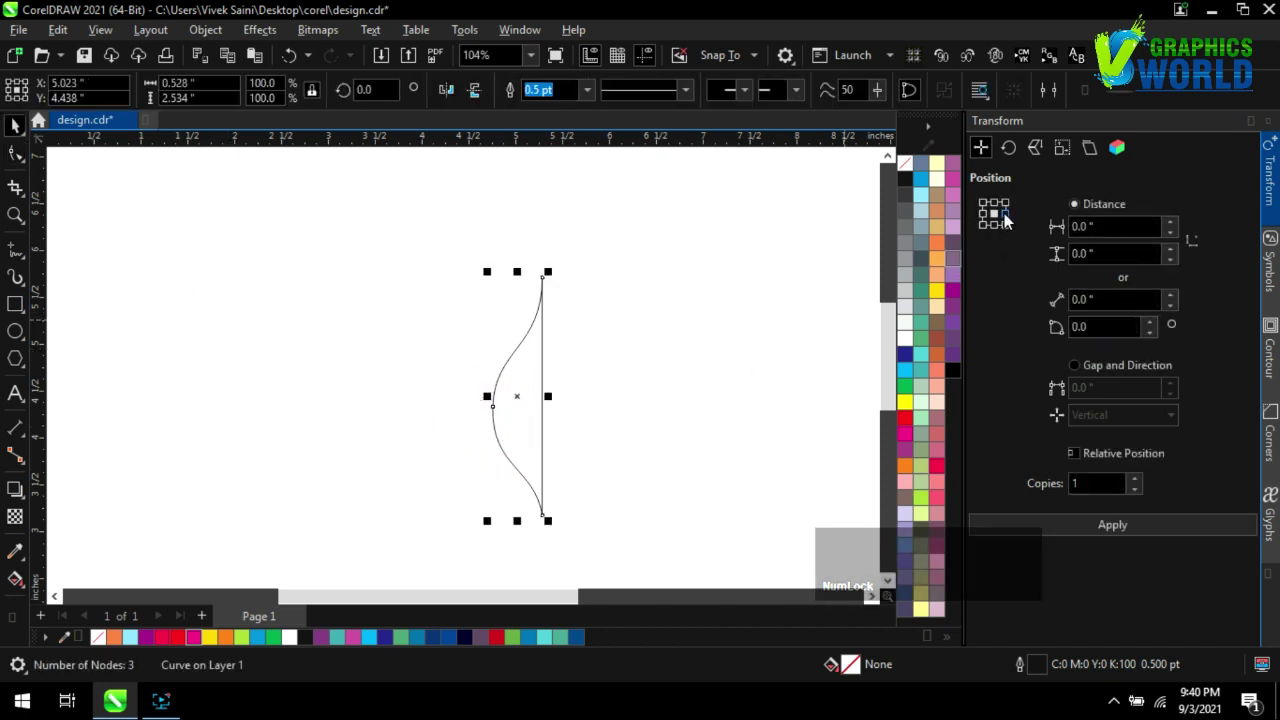
pyautogui.click(1113, 526)
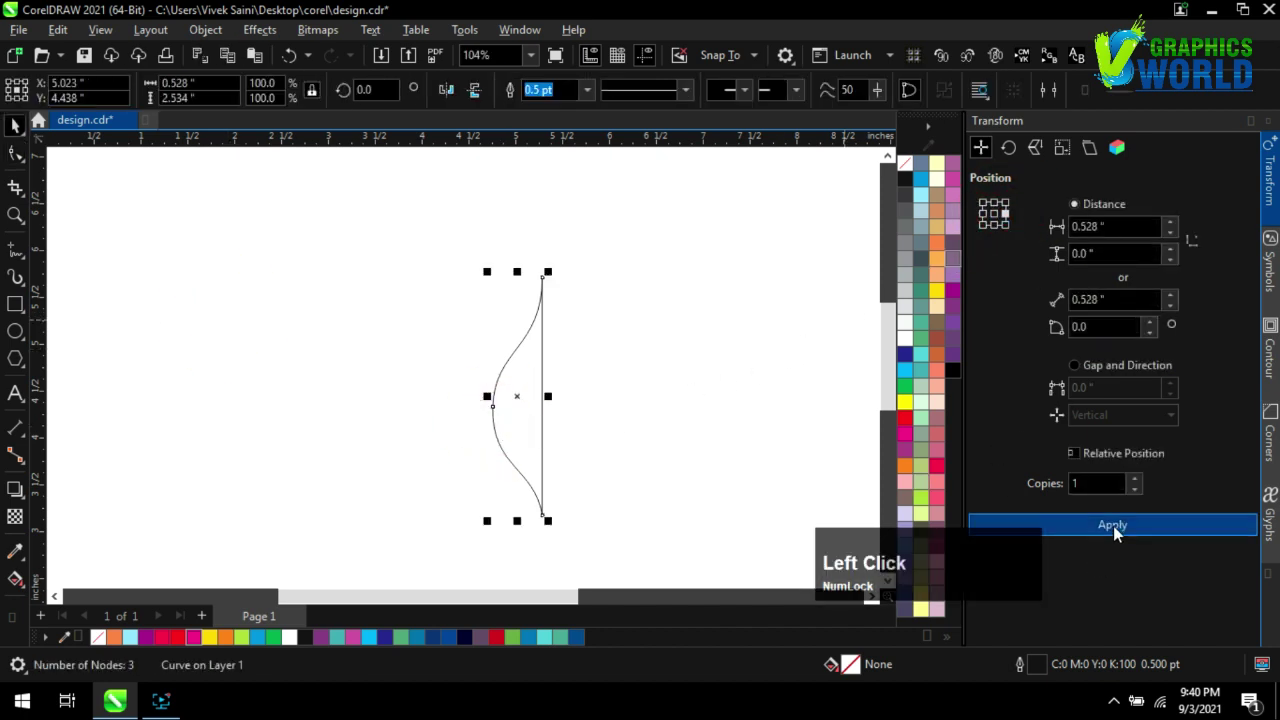
pyautogui.click(446, 90)
# Weld the two halves into one petal and shorten it from the lower end to about 2.285 inches high
pyautogui.moveTo(461, 229); pyautogui.dragTo(668, 580)
pyautogui.click(554, 89)
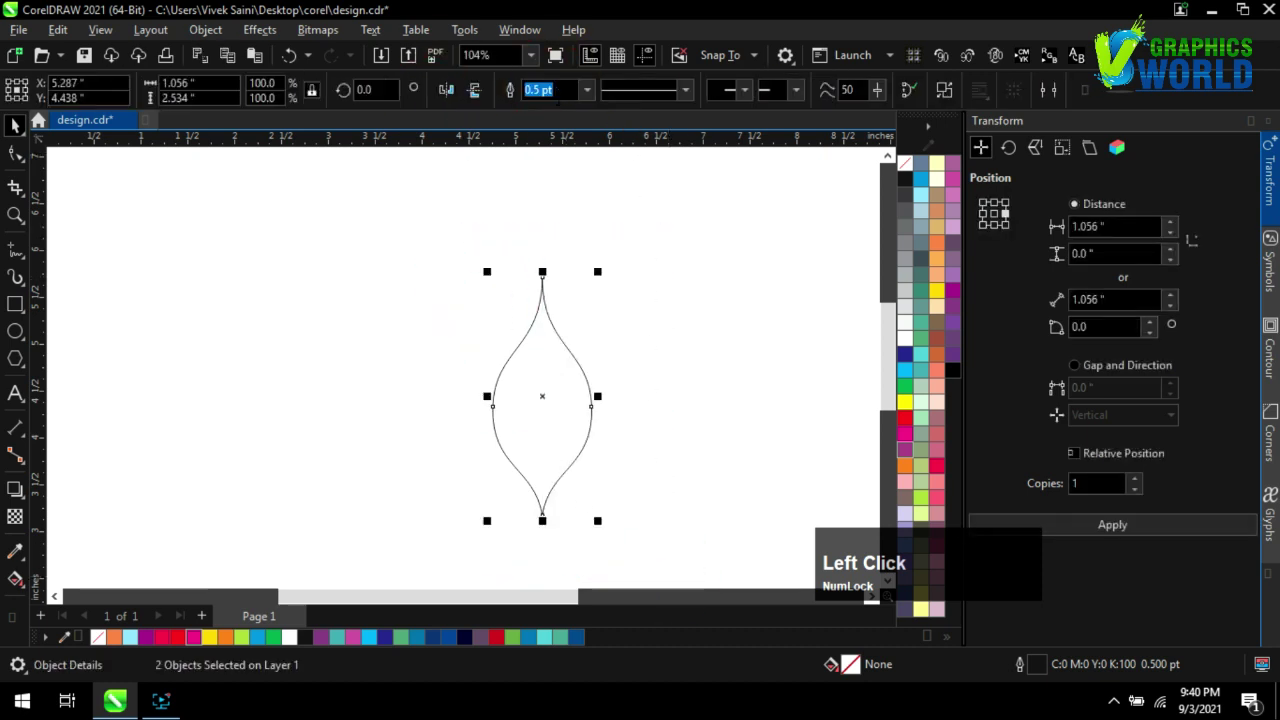
pyautogui.click(637, 360)
pyautogui.click(571, 421)
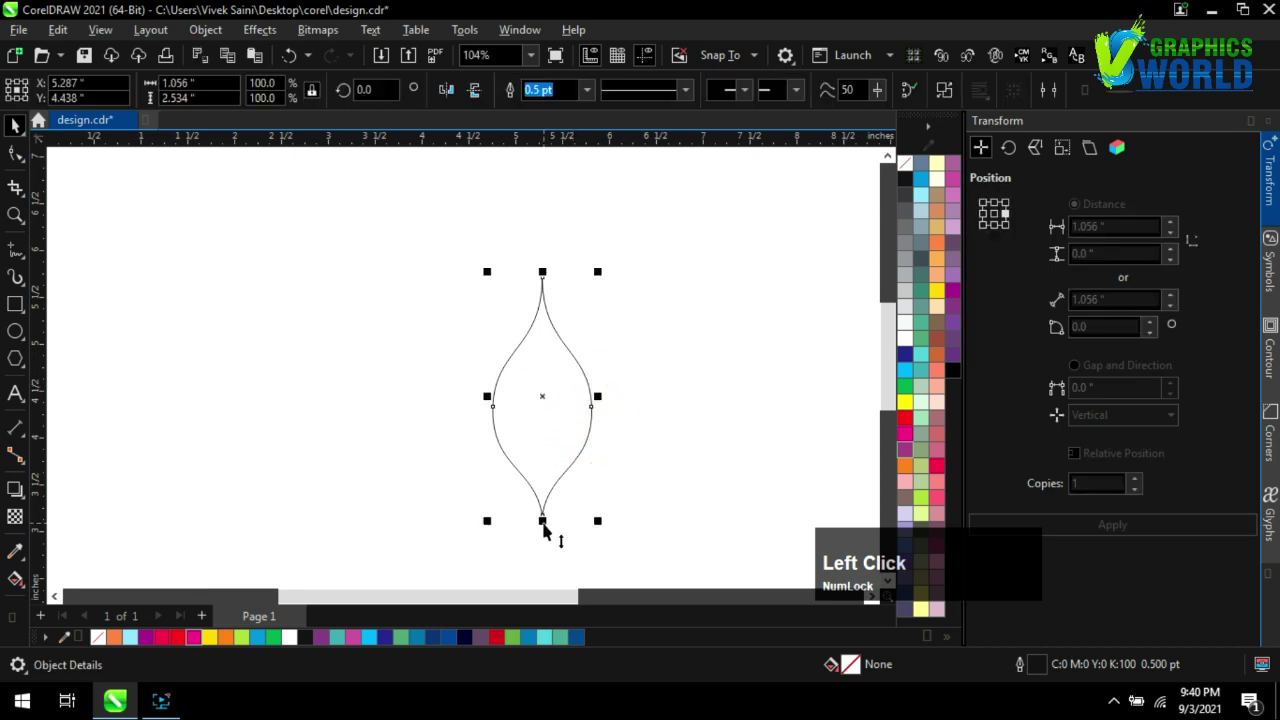
pyautogui.moveTo(543, 530); pyautogui.dragTo(543, 505)
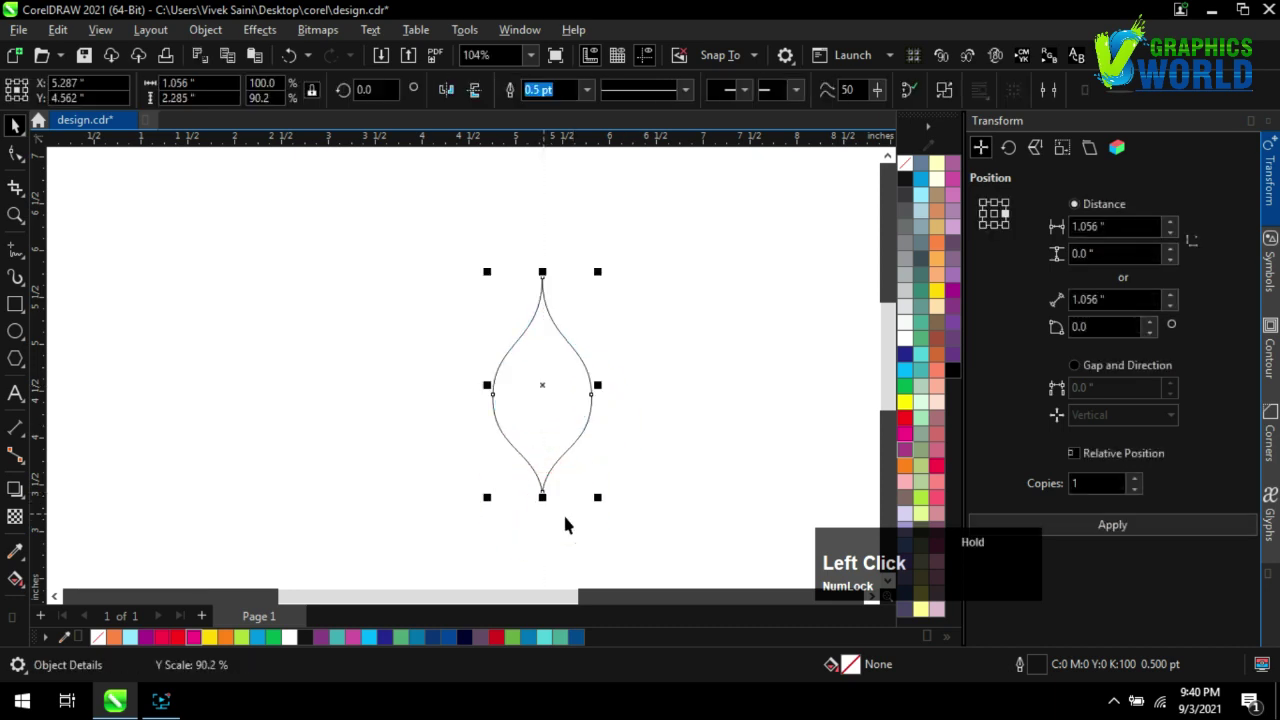
pyautogui.click(630, 453)
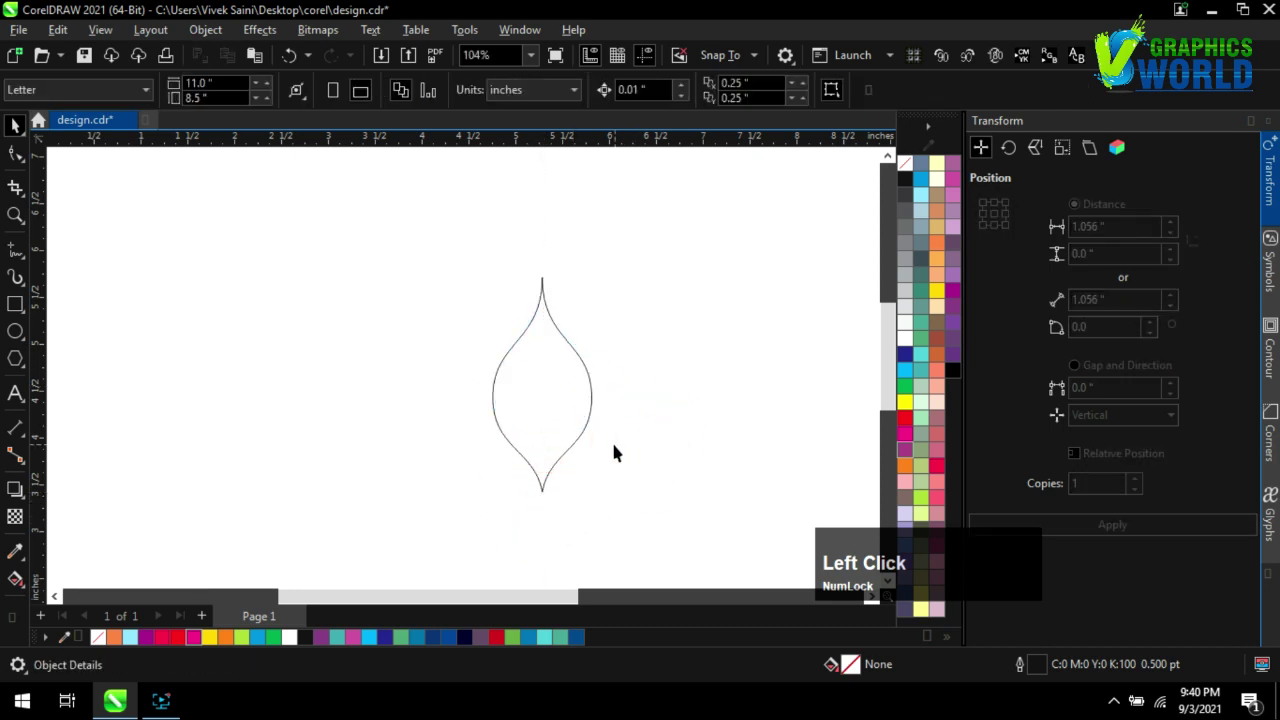
# Place the petal's rotation center just below its lower tip, copy it in place, rotate the copy about 20° counterclockwise and scale it to about 90%
pyautogui.click(526, 417)
pyautogui.scroll(1, 520, 272)
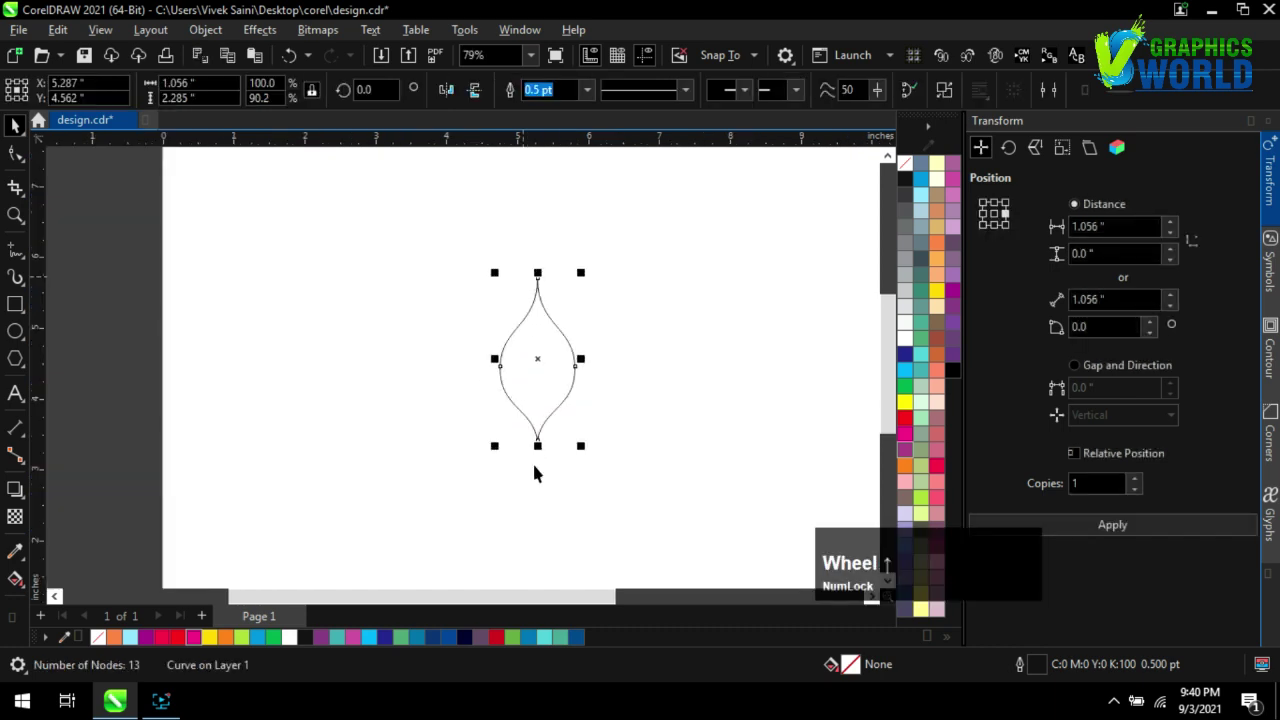
pyautogui.scroll(-2, 529, 380)
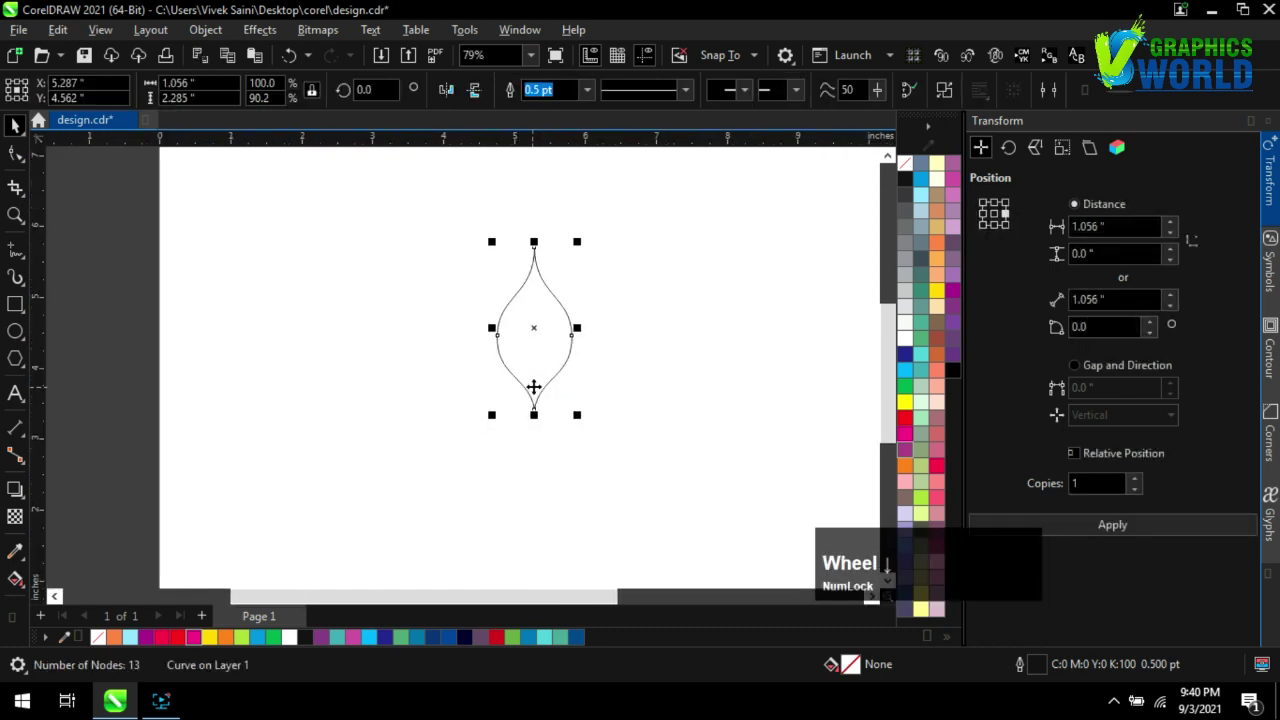
pyautogui.click(541, 360)
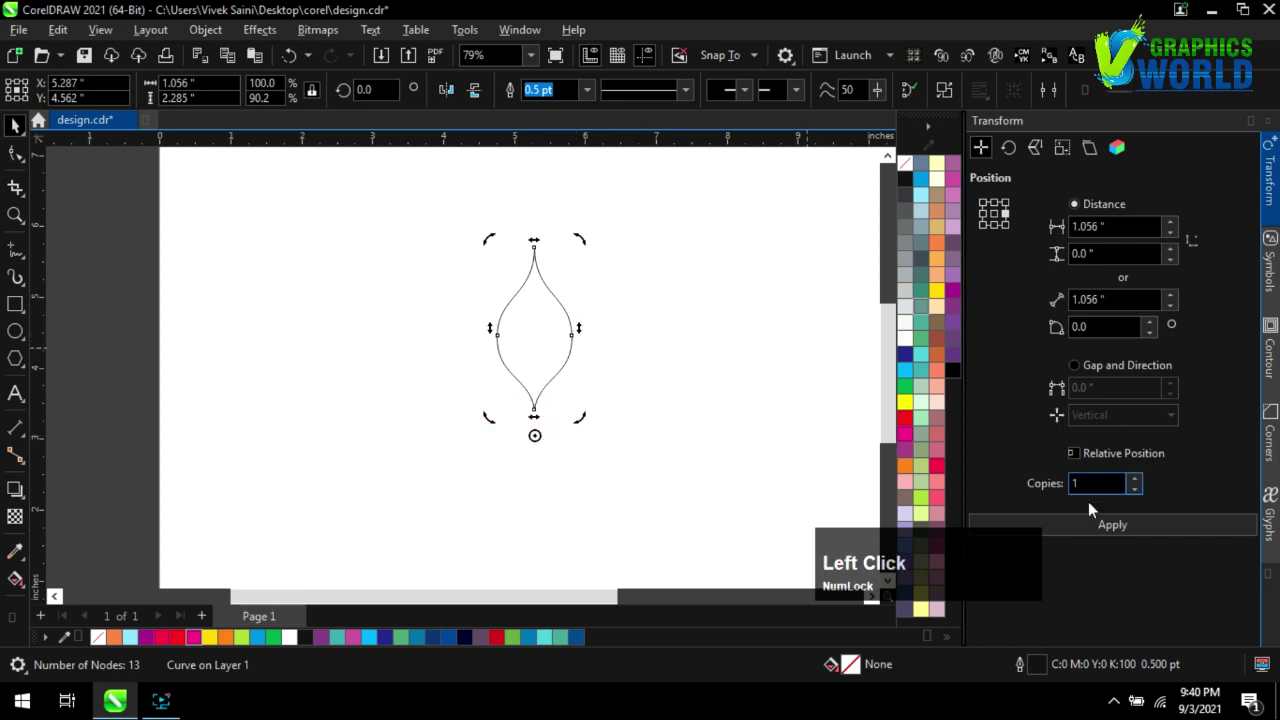
pyautogui.click(994, 214)
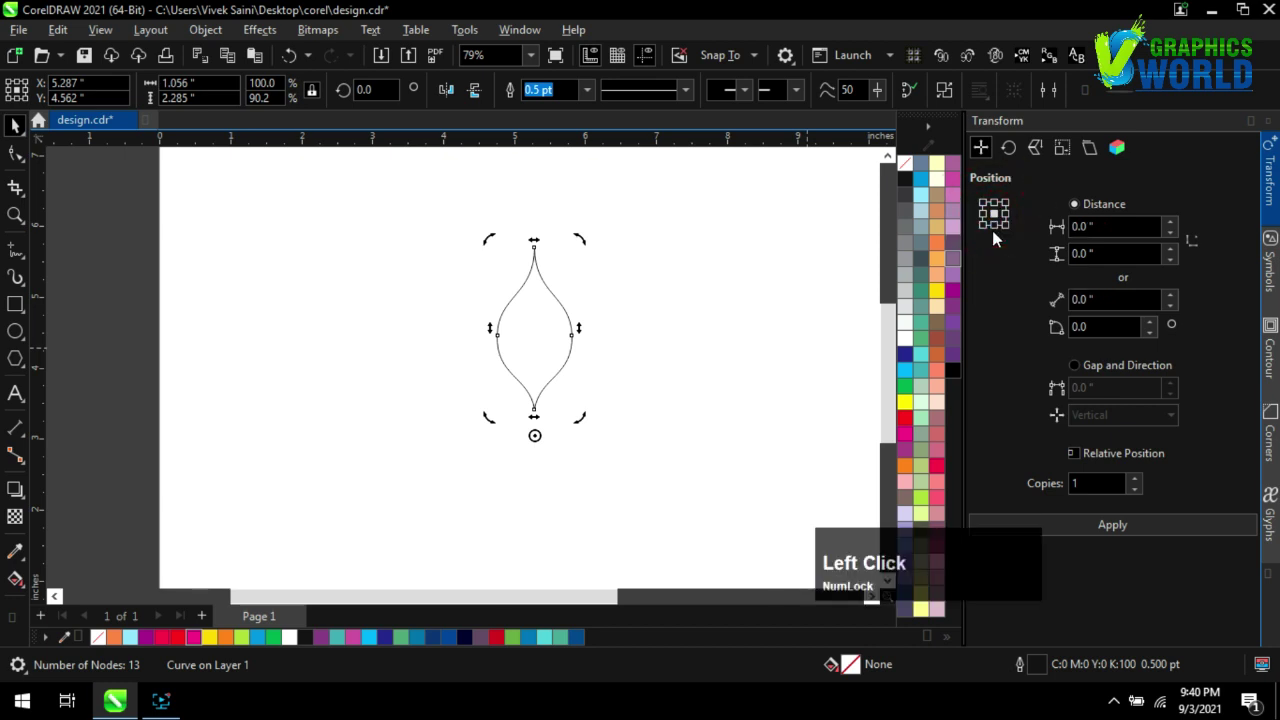
pyautogui.click(1084, 530)
pyautogui.moveTo(581, 240); pyautogui.dragTo(463, 266)
pyautogui.click(489, 300)
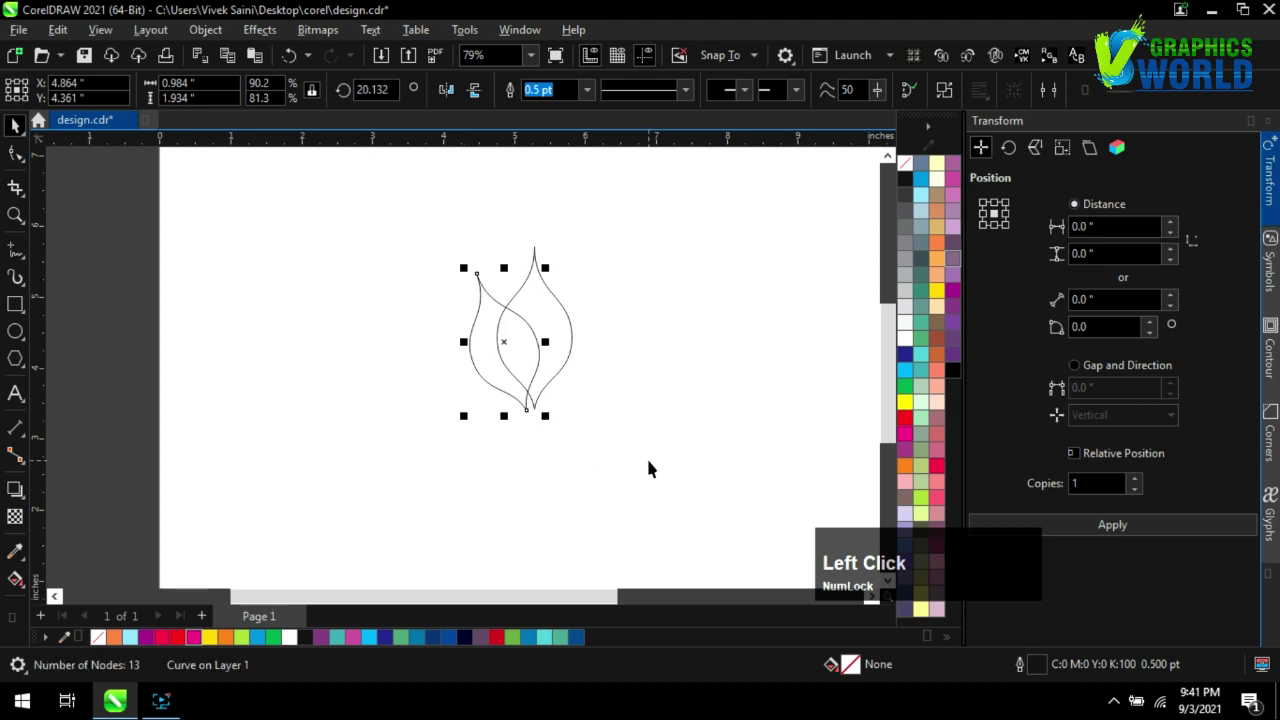
# Repeat the rotate-and-shrink duplication to fan progressively smaller petals down the left side of the flower
pyautogui.hotkey('ctrl', 'd')
pyautogui.hotkey('ctrl', 'd')
pyautogui.hotkey('ctrl', 'd')
pyautogui.hotkey('ctrl', 'd')
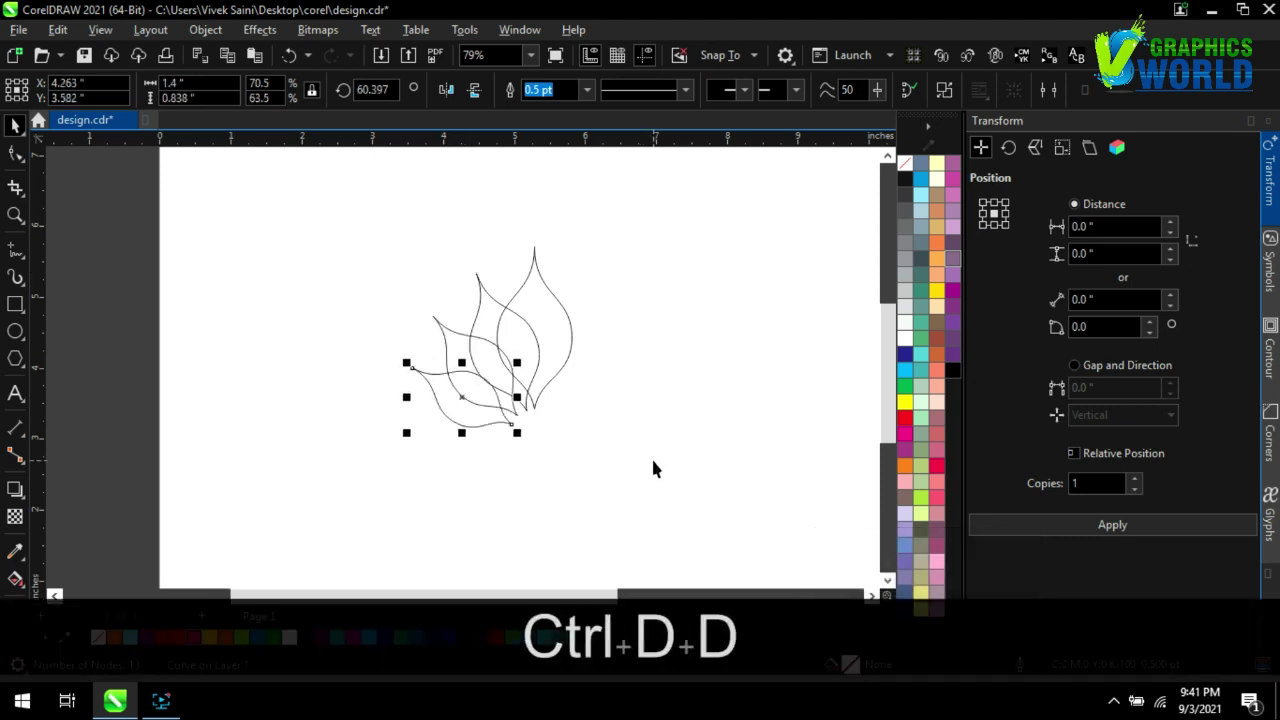
pyautogui.hotkey('ctrl', 'd')
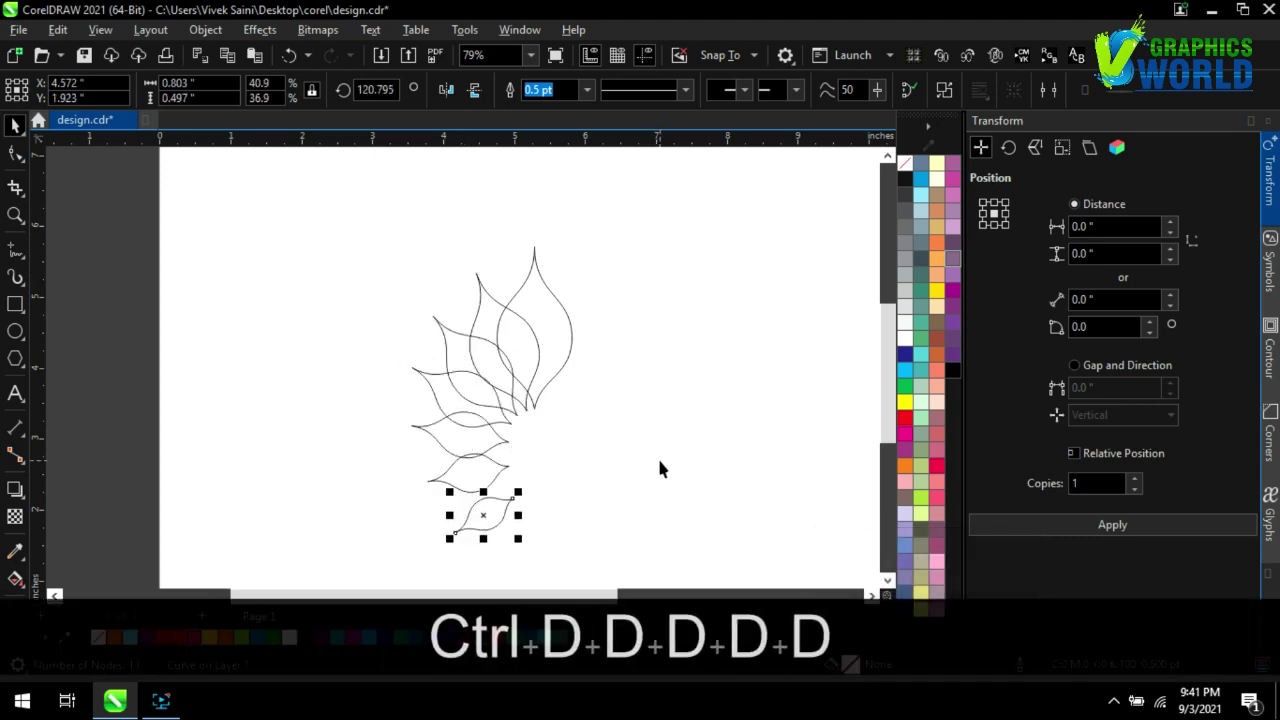
pyautogui.press('ctrl')
pyautogui.hotkey('ctrl', 'd')
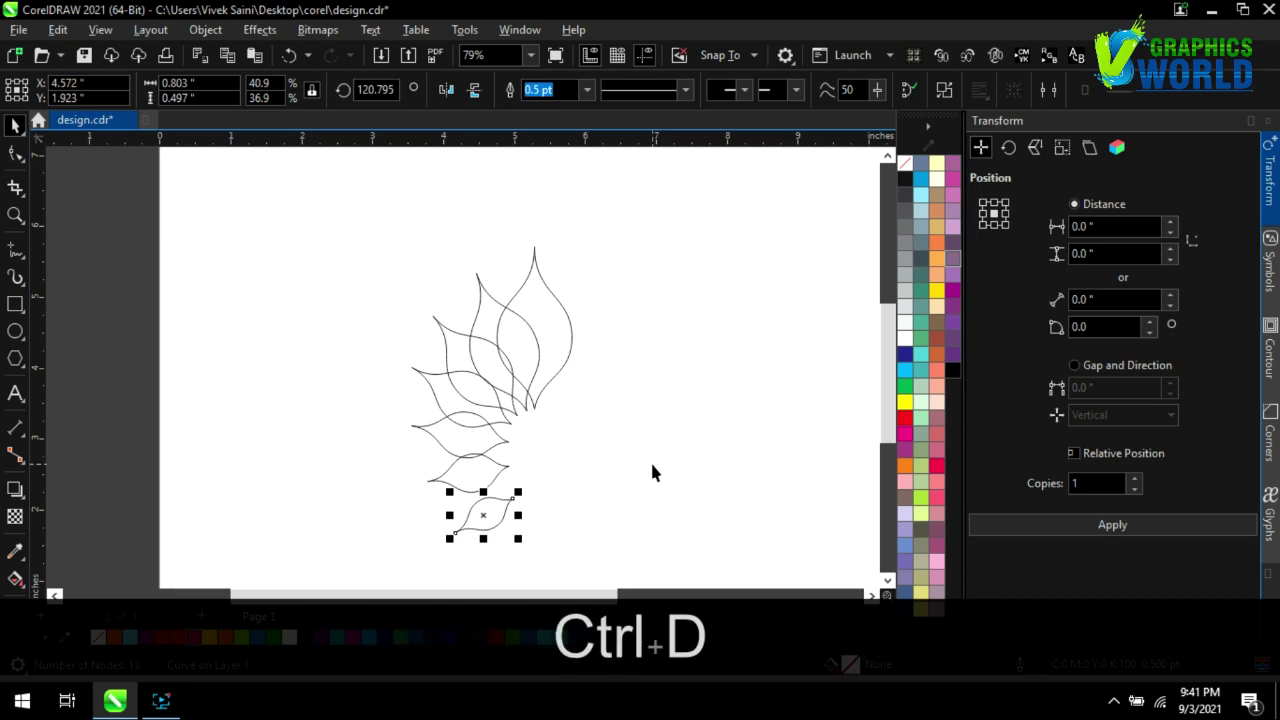
# Move the three lowest petals upward one by one so each overlaps the petal above it
pyautogui.click(616, 512)
pyautogui.scroll(-1, 429, 386)
pyautogui.scroll(2, 531, 525)
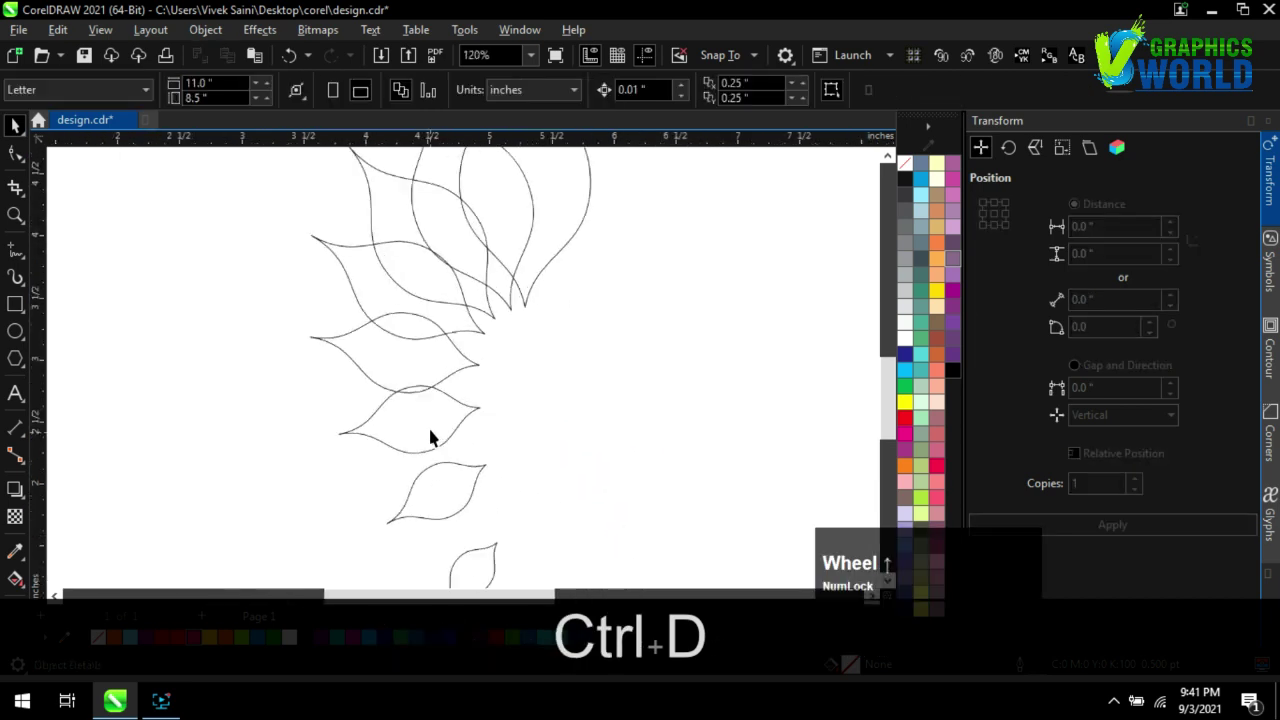
pyautogui.click(465, 418)
pyautogui.moveTo(464, 418); pyautogui.dragTo(466, 392)
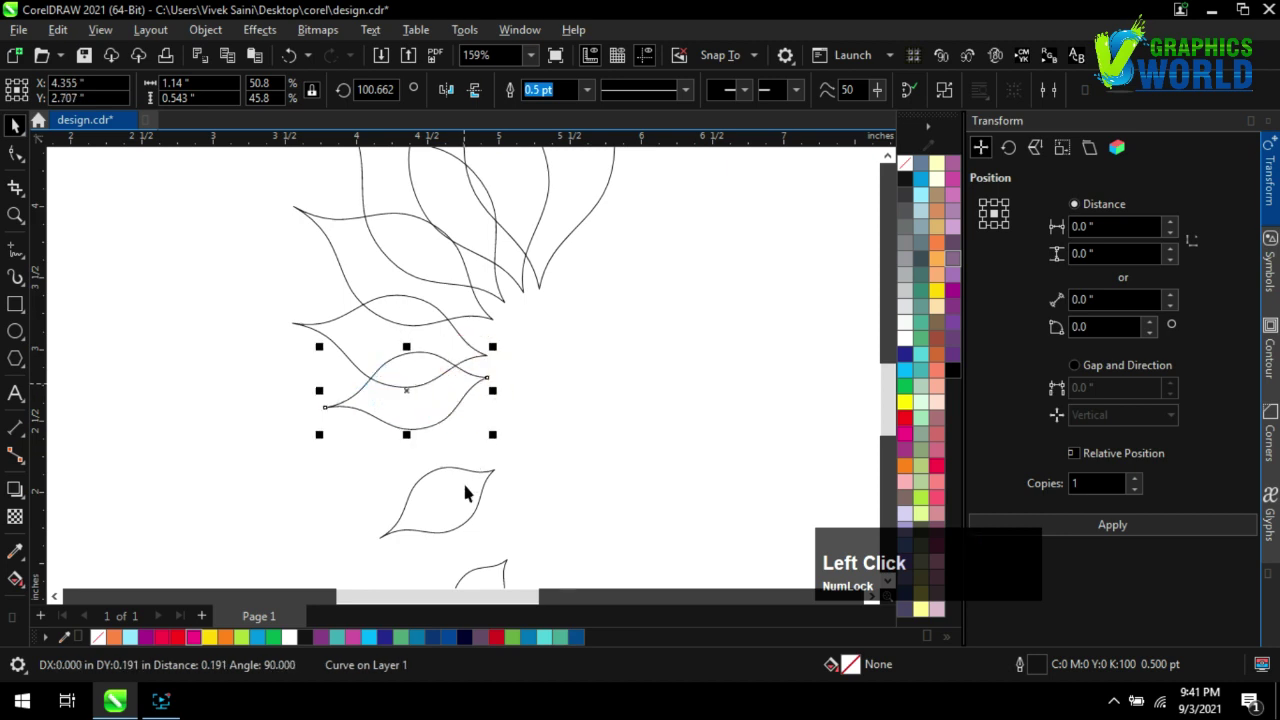
pyautogui.moveTo(466, 491); pyautogui.dragTo(472, 420)
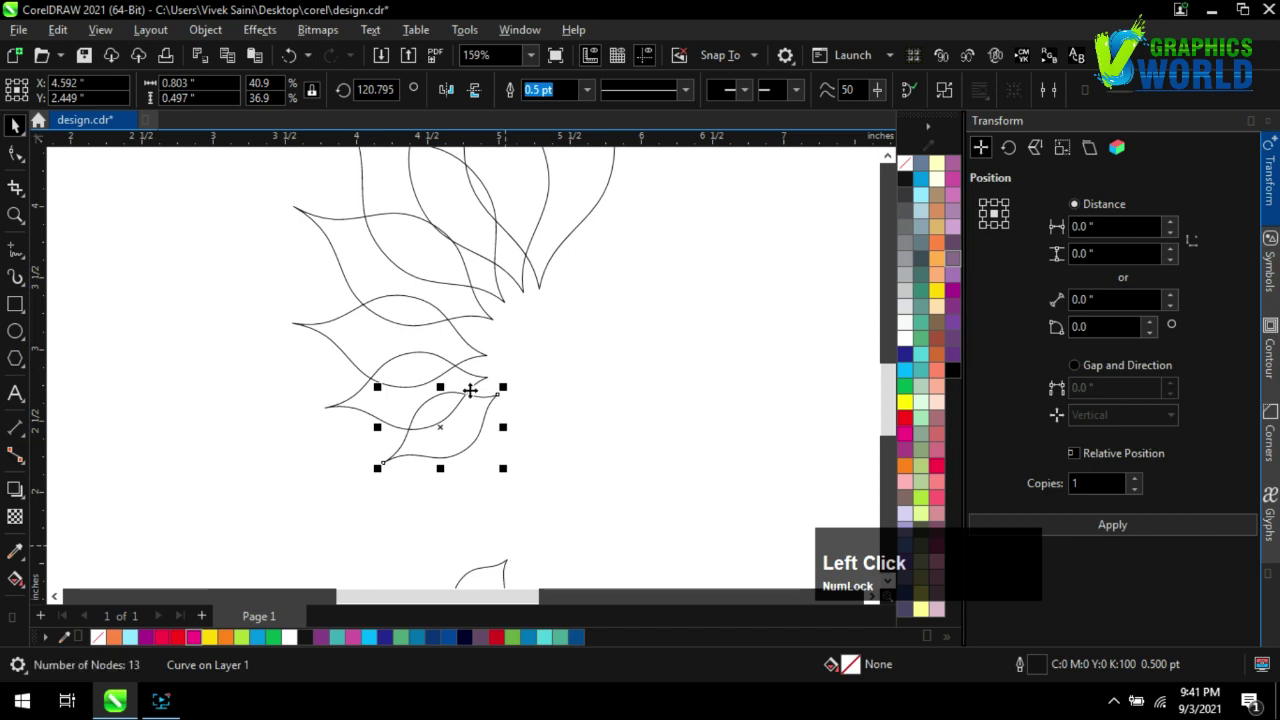
pyautogui.scroll(-1, 470, 390)
pyautogui.moveTo(491, 523); pyautogui.dragTo(483, 418)
pyautogui.scroll(1, 488, 433)
# Rotate the smallest petal to about 149.3° and nudge it into place beside its neighbor
pyautogui.click(489, 415)
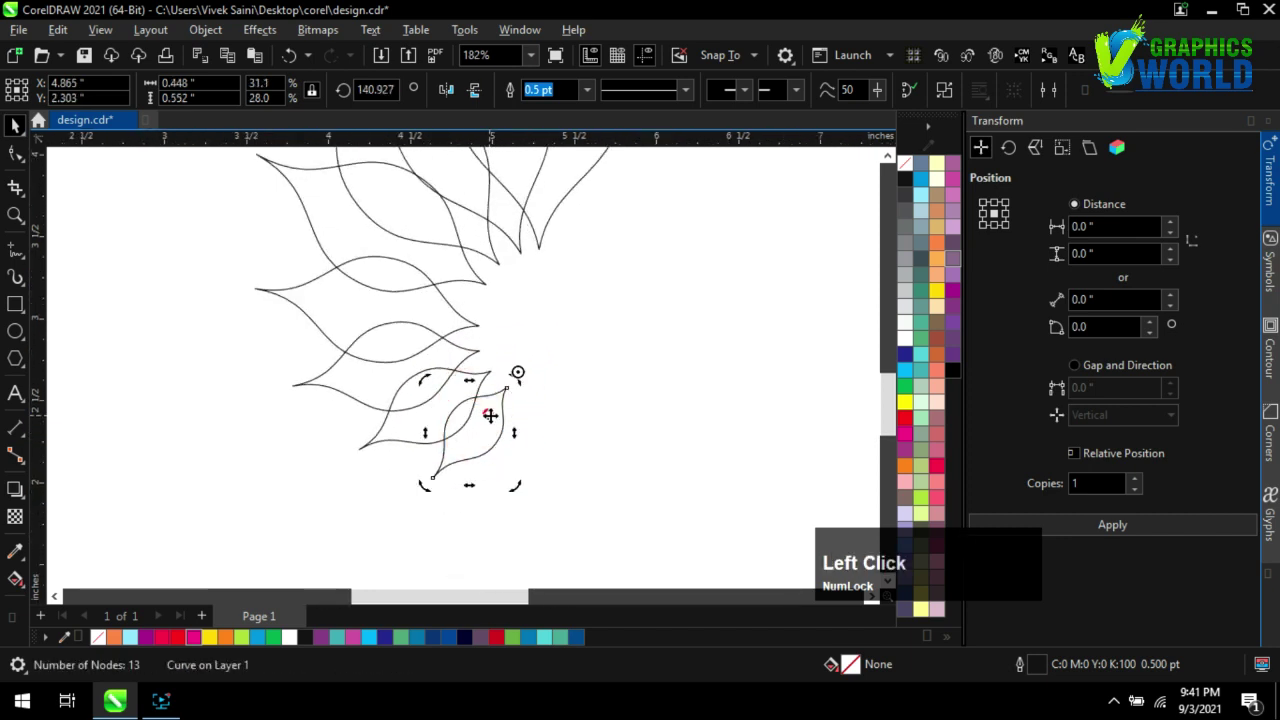
pyautogui.moveTo(512, 498)
pyautogui.mouseDown()
pyautogui.moveTo(529, 500)
pyautogui.moveTo(523, 486)
pyautogui.mouseUp()
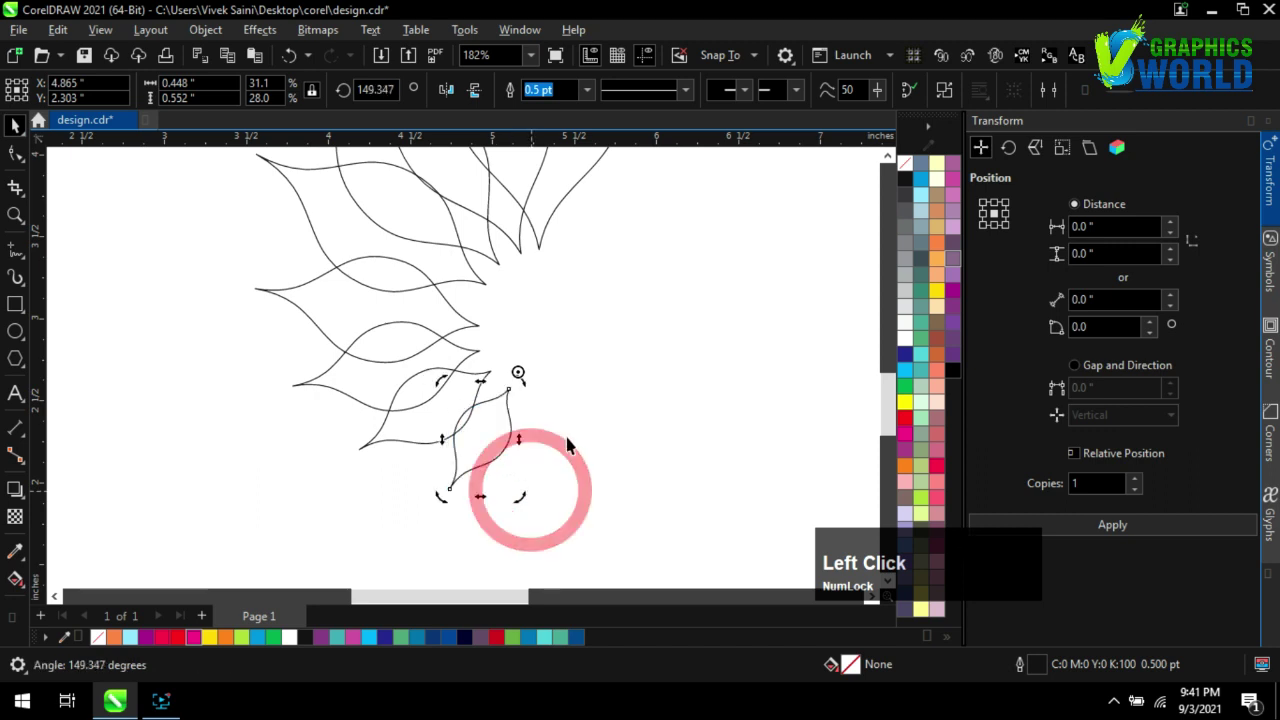
pyautogui.moveTo(494, 416); pyautogui.dragTo(514, 449)
# Copy the smallest petal, shift the copy right, and rotate it to about 175.9° as the flower's bottom petal
pyautogui.scroll(-1, 511, 483)
pyautogui.scroll(1, 487, 421)
pyautogui.click(1048, 525)
pyautogui.click(514, 449)
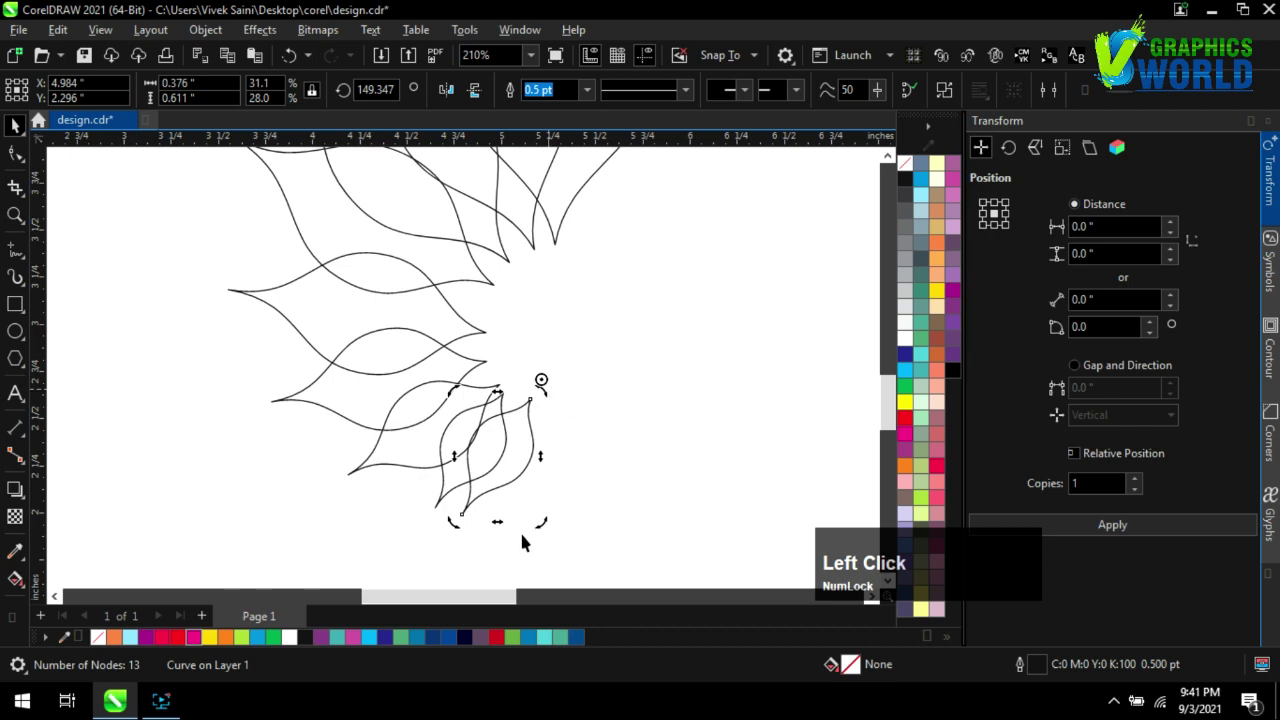
pyautogui.moveTo(548, 530); pyautogui.dragTo(612, 495)
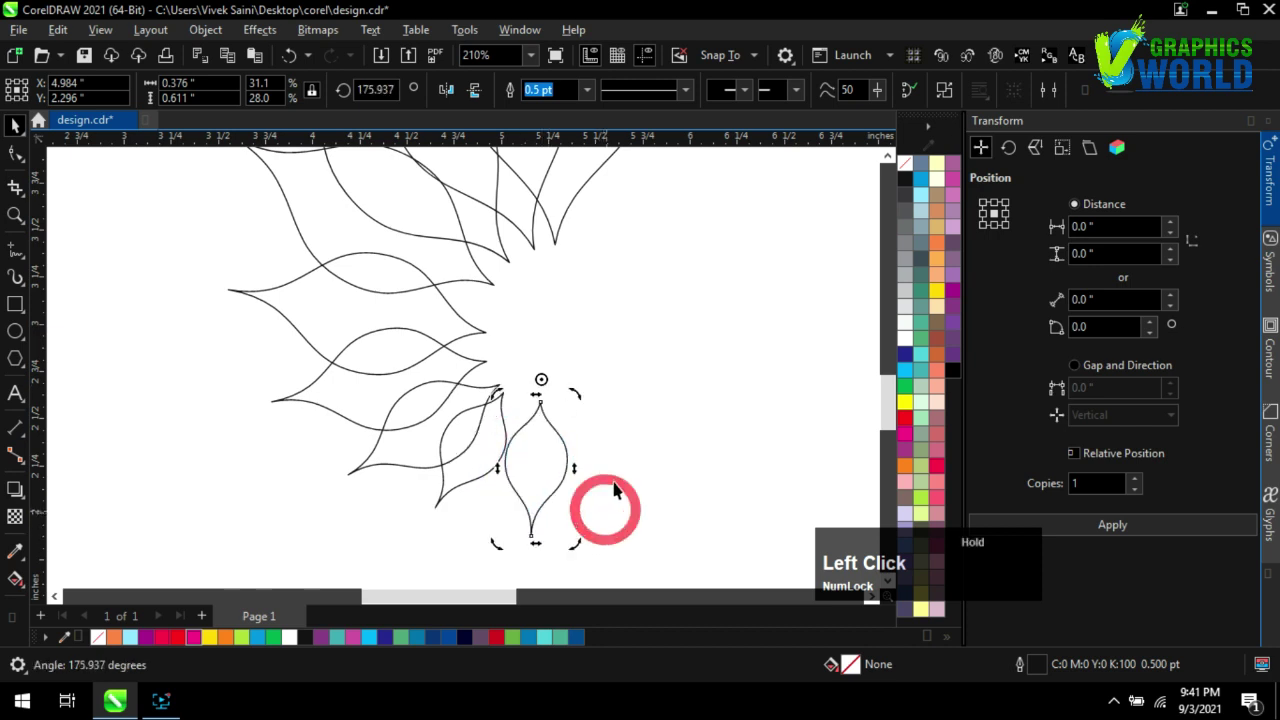
# Shrink the bottom petal to about 0.222 × 0.479 inches and move it so it overlaps the neighboring petal's inner tip
pyautogui.click(561, 483)
pyautogui.moveTo(572, 538); pyautogui.dragTo(557, 508)
pyautogui.moveTo(533, 447); pyautogui.dragTo(504, 424)
pyautogui.click(608, 446)
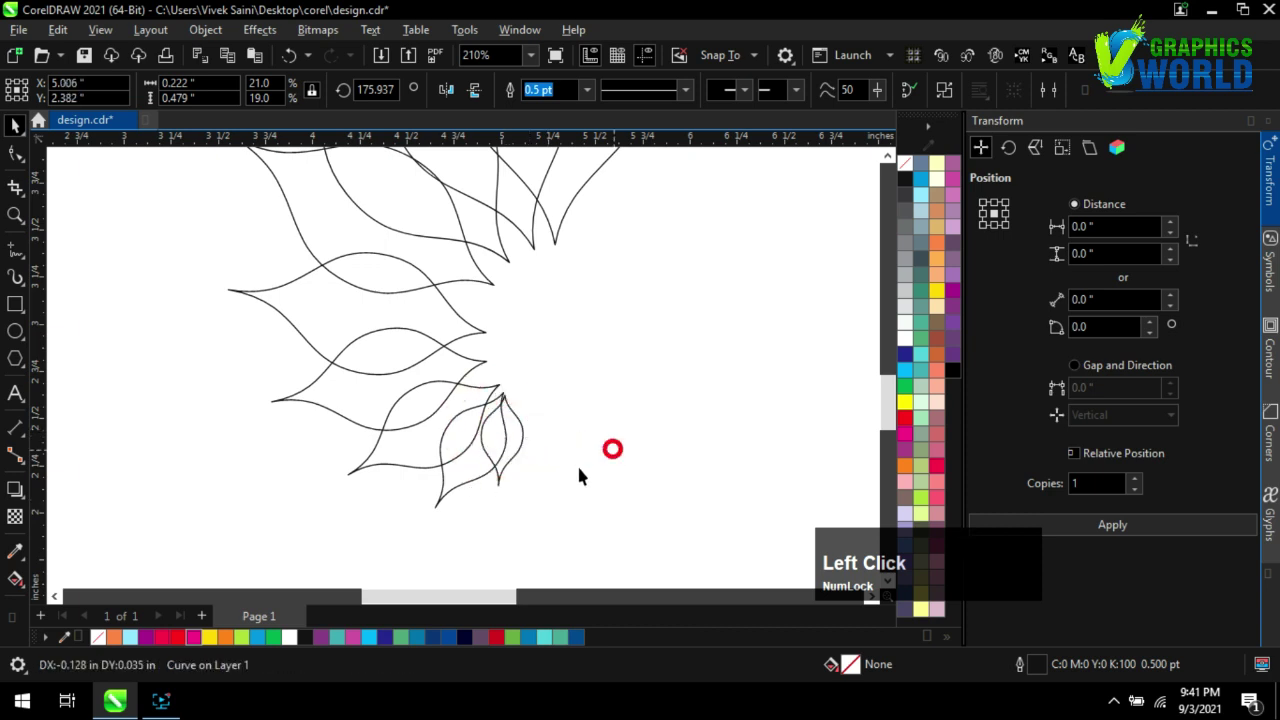
# Fill the largest, upright petal at the top of the flower with the purplish pink C:20 M:80 Y:0 K:0
pyautogui.scroll(-3, 440, 490)
pyautogui.click(560, 430)
pyautogui.click(520, 272)
pyautogui.scroll(-2, 445, 450)
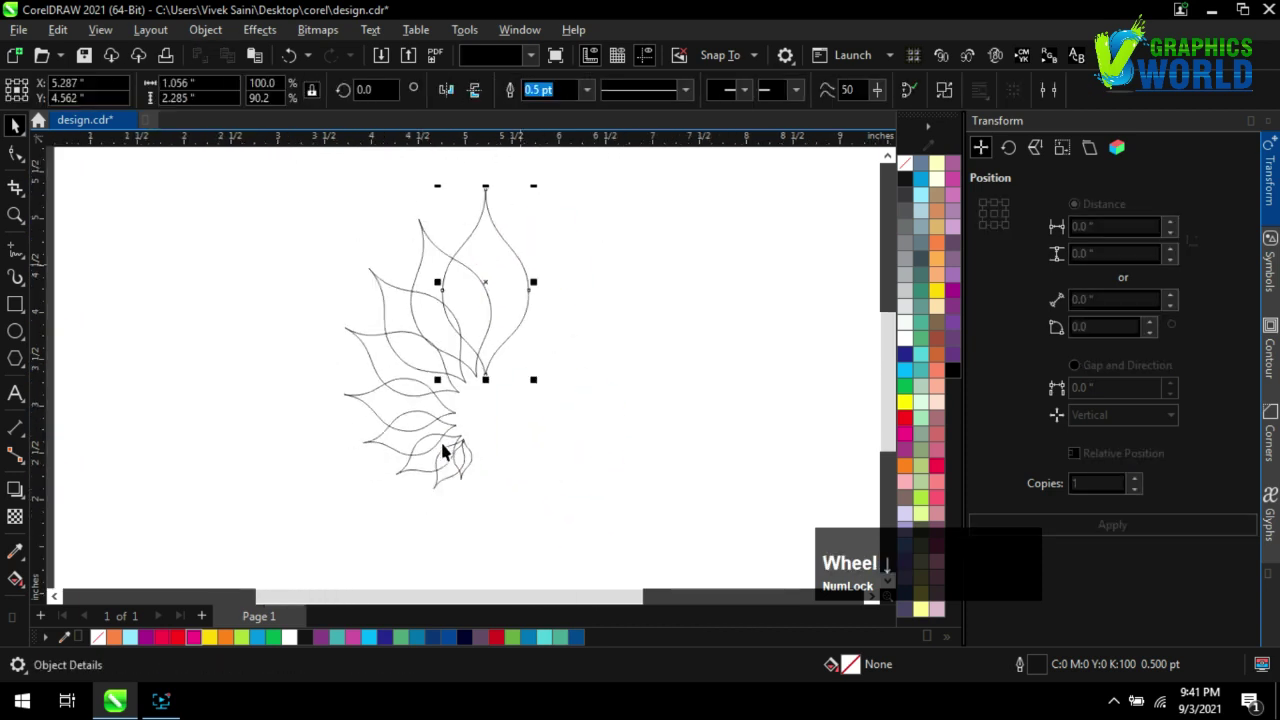
pyautogui.scroll(1, 525, 350)
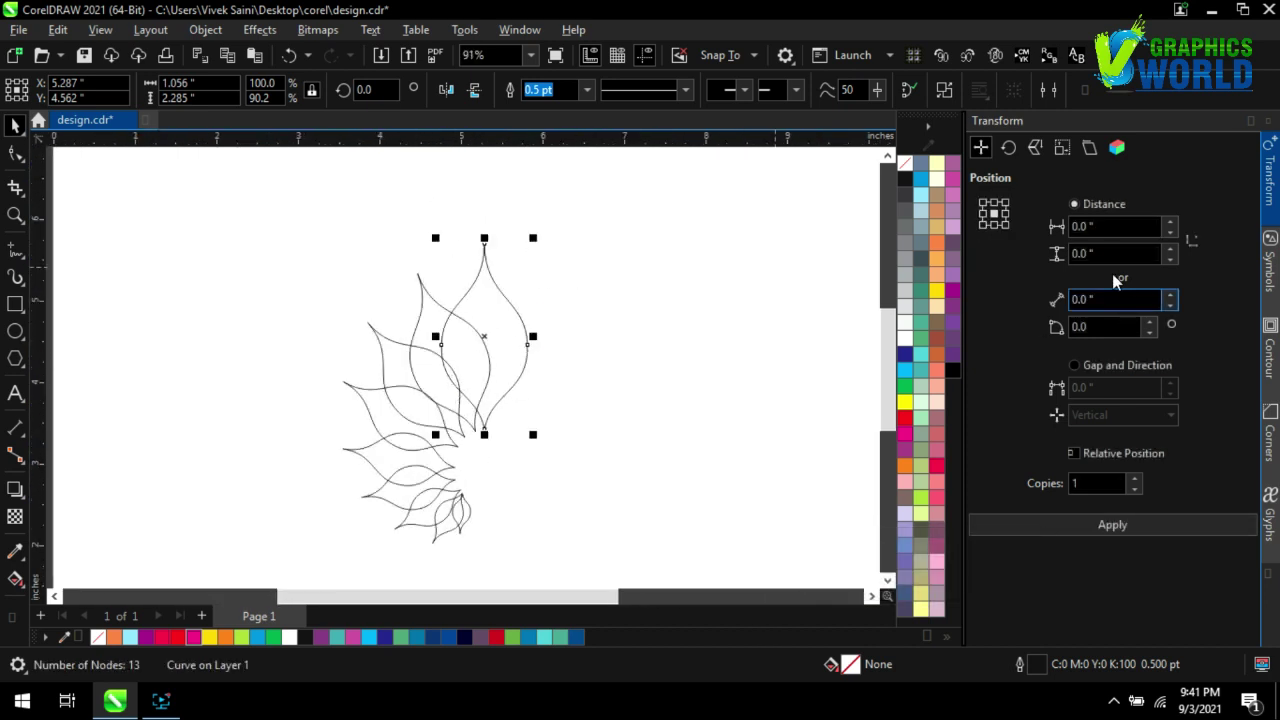
pyautogui.click(955, 173)
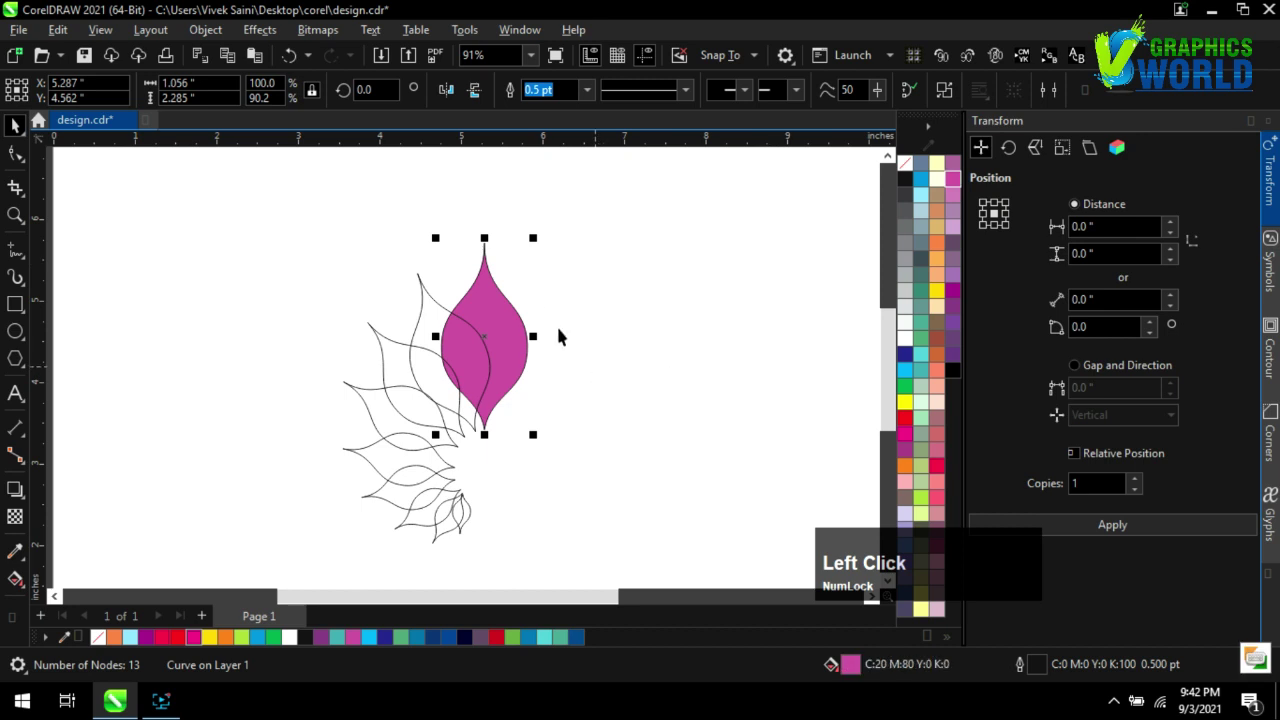
# Give the top petal a vertical fountain fill that runs from the purplish pink near its tip to black at its base
pyautogui.scroll(1, 522, 318)
pyautogui.scroll(2, 500, 332)
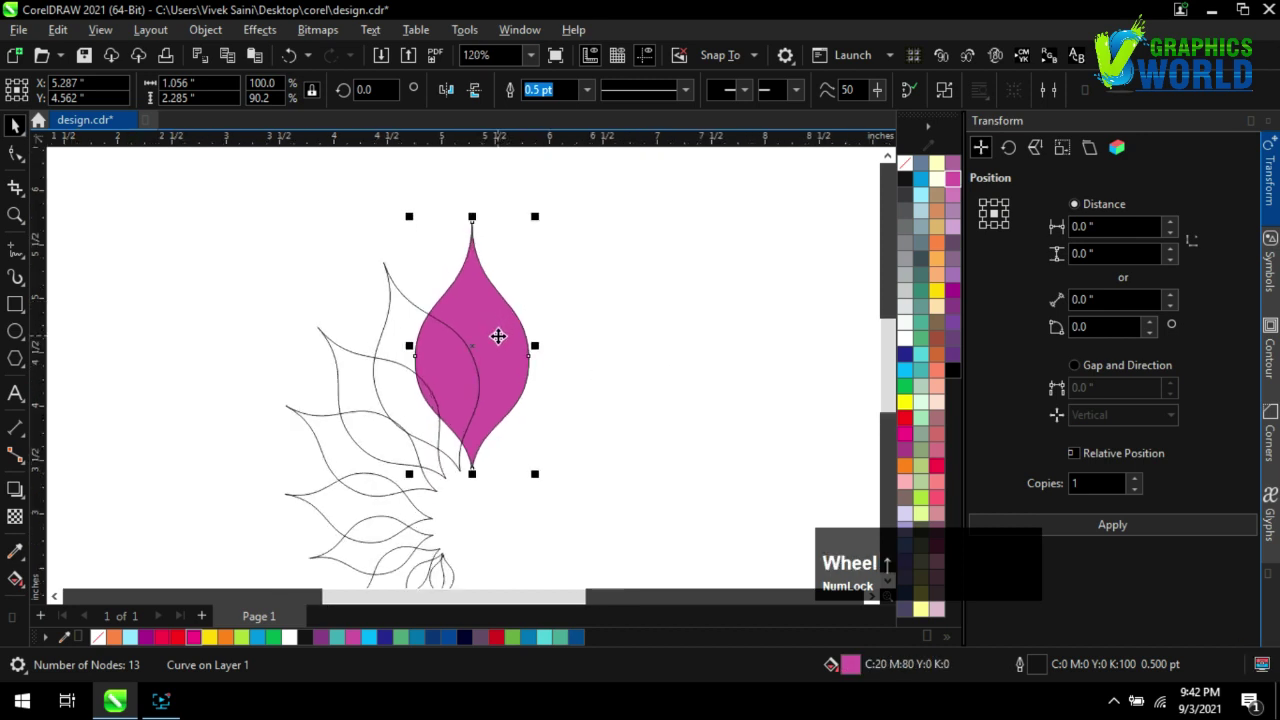
pyautogui.press('g')
pyautogui.moveTo(478, 292); pyautogui.dragTo(474, 436)
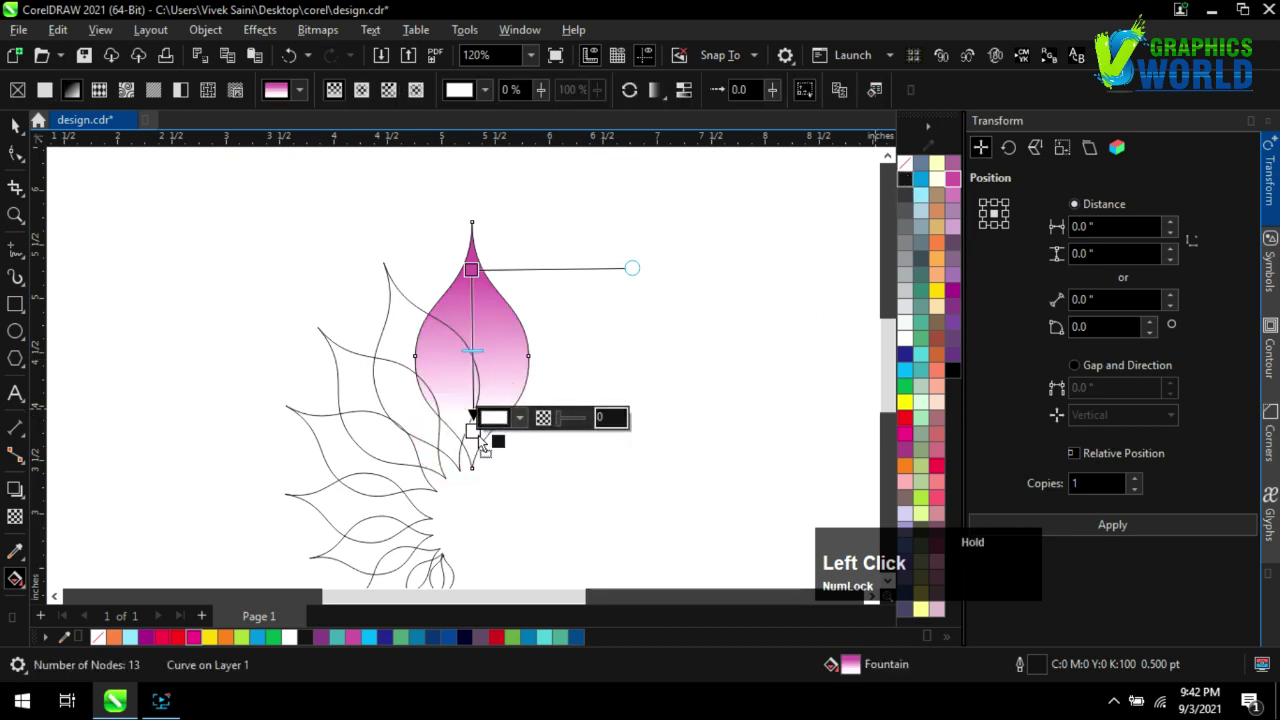
pyautogui.moveTo(474, 436)
pyautogui.mouseDown()
pyautogui.moveTo(473, 425)
pyautogui.moveTo(472, 443)
pyautogui.mouseUp()
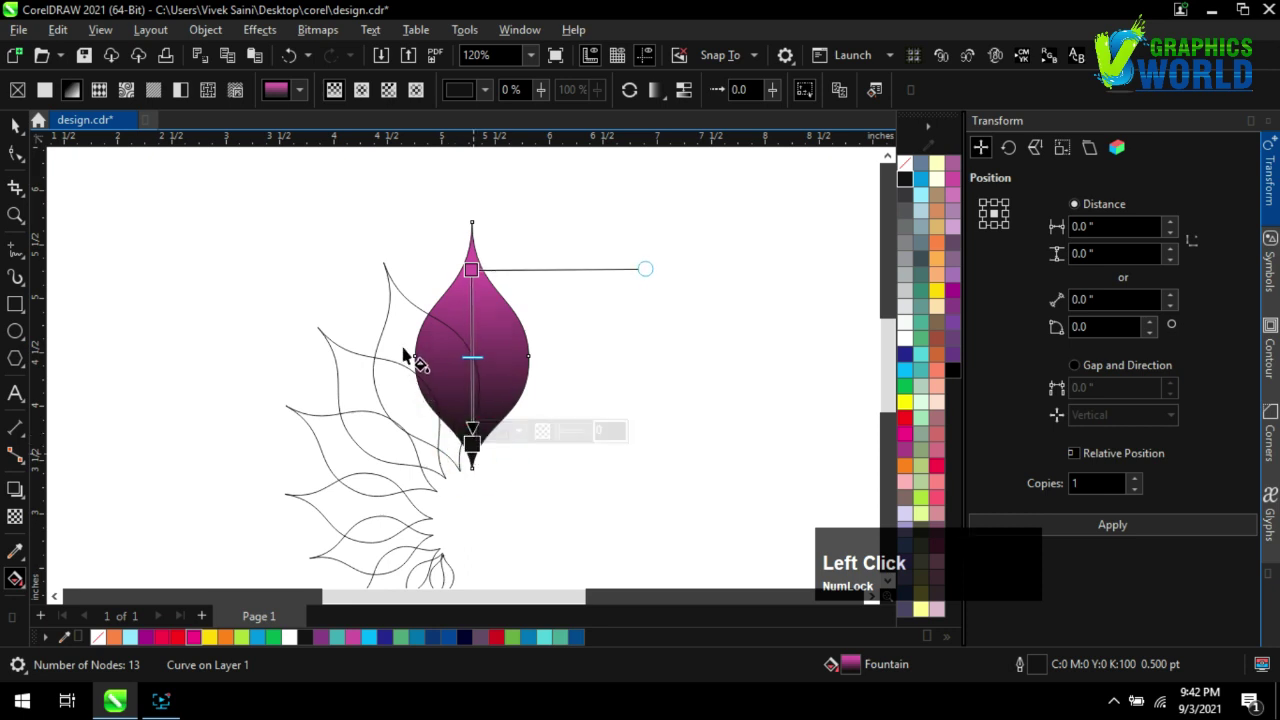
# Fill the second petal with magenta C:0 M:100 Y:0 K:0 and fade it to black at its base with a fountain fill
pyautogui.click(398, 320)
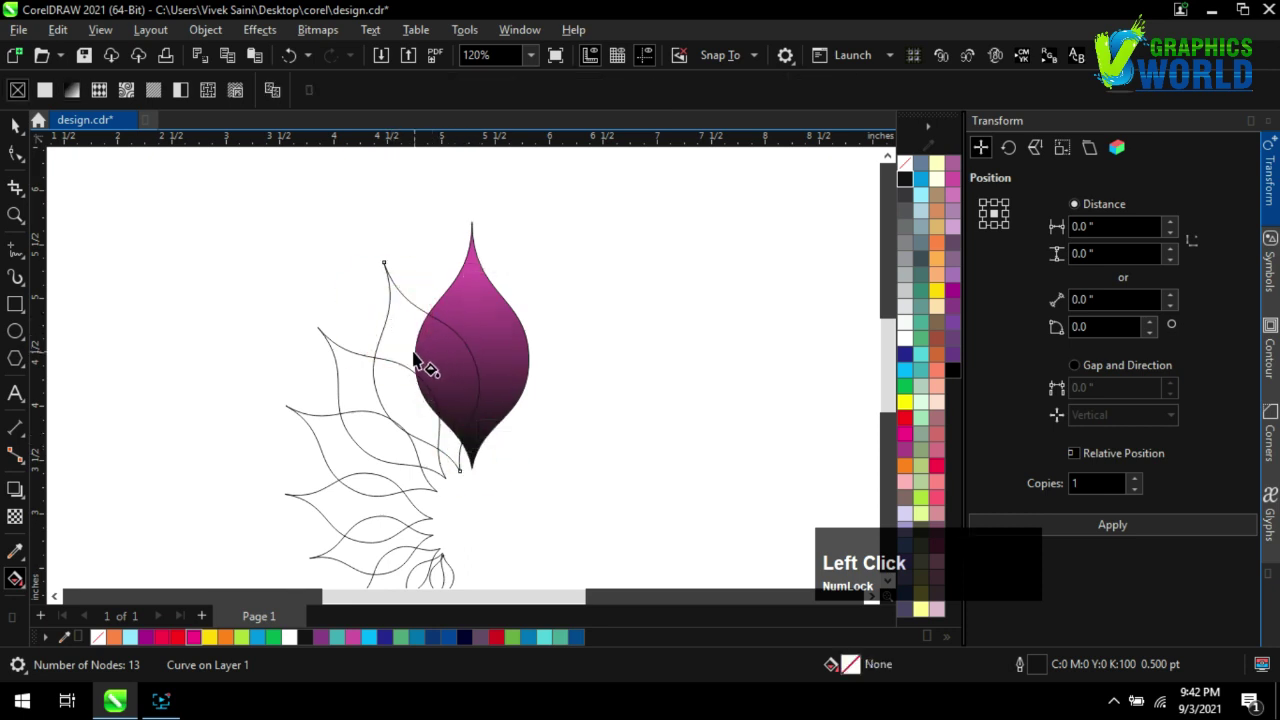
pyautogui.click(904, 435)
pyautogui.press('g')
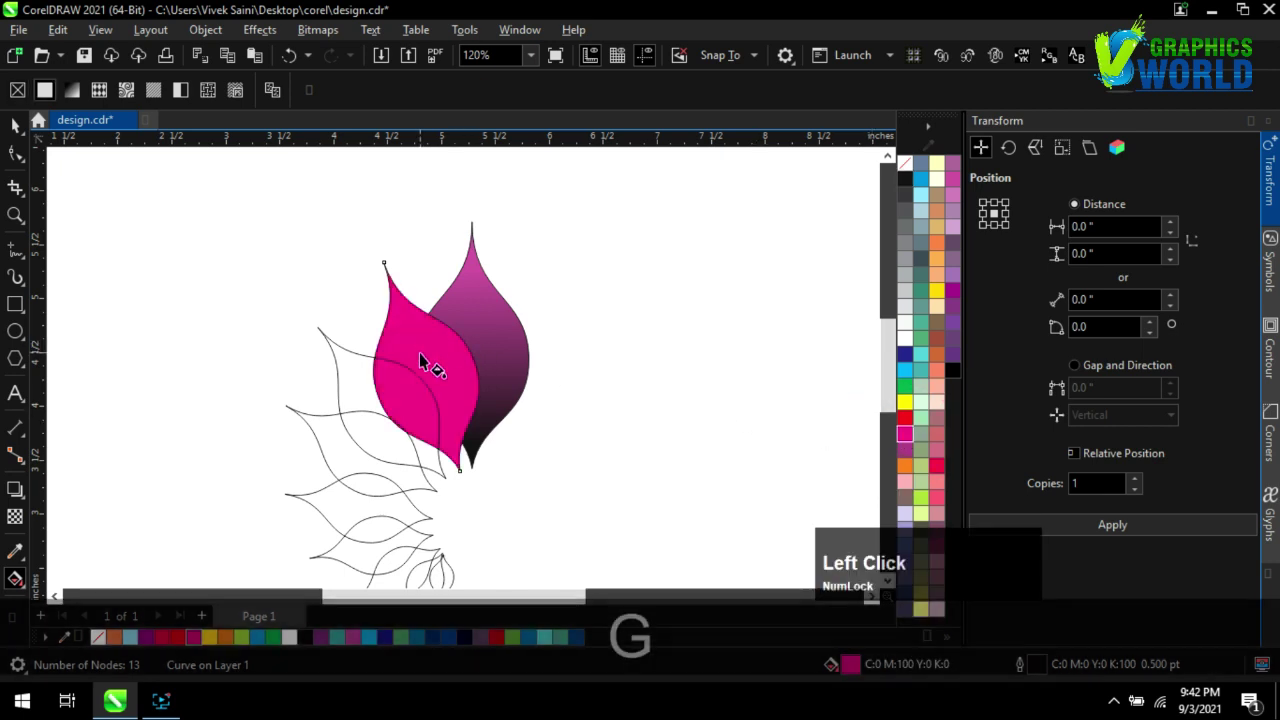
pyautogui.moveTo(397, 306); pyautogui.dragTo(448, 440)
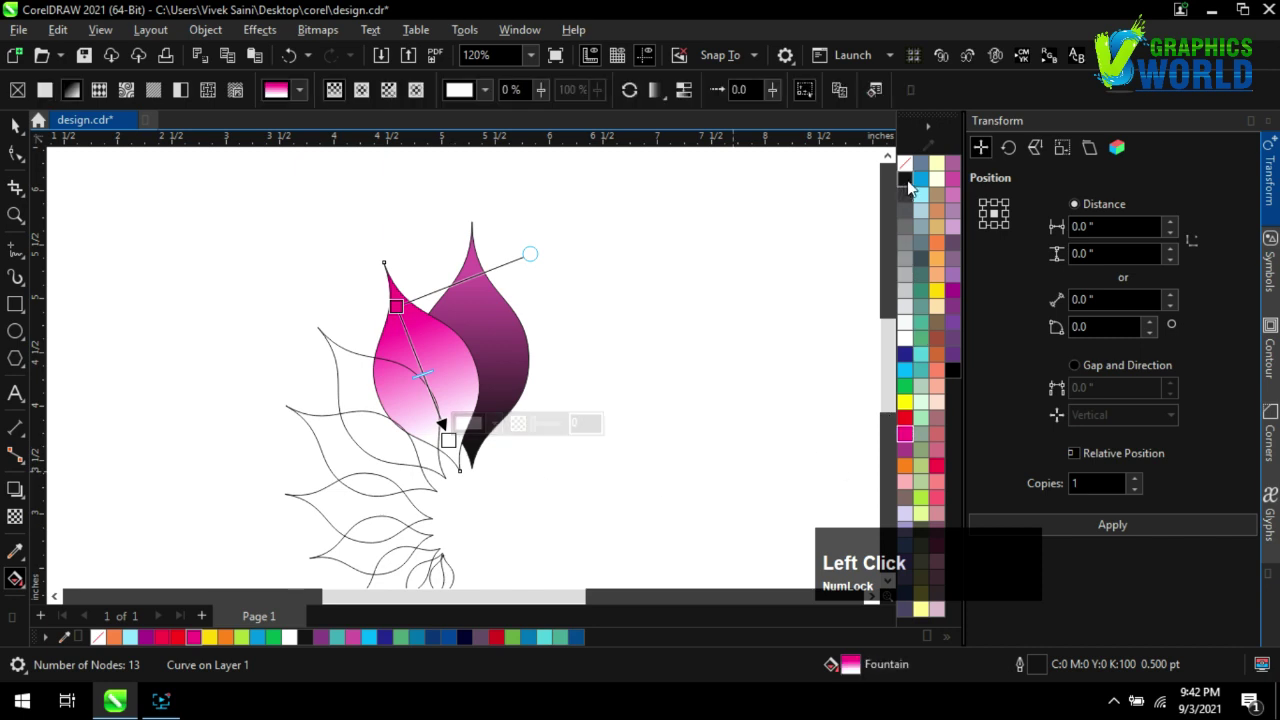
pyautogui.moveTo(908, 186); pyautogui.dragTo(458, 460)
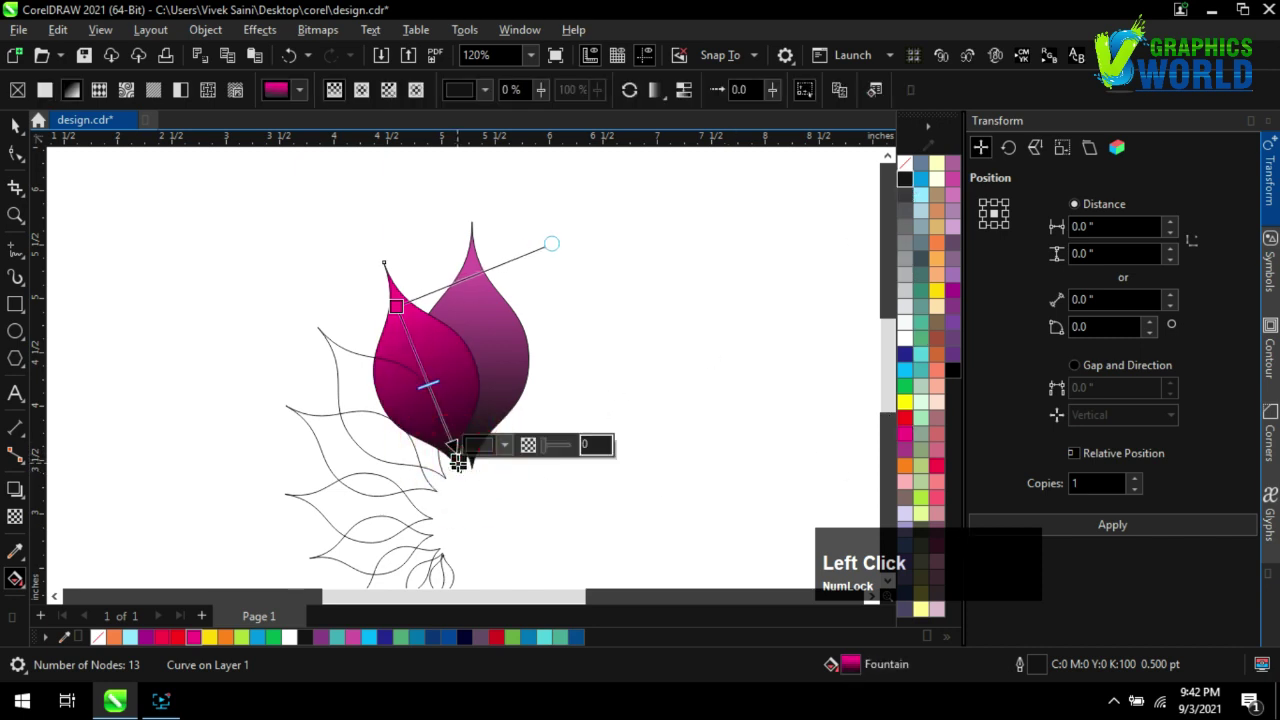
# Fill the third petal with the dark red shade C:13 M:100 Y:100 K:5
pyautogui.click(343, 372)
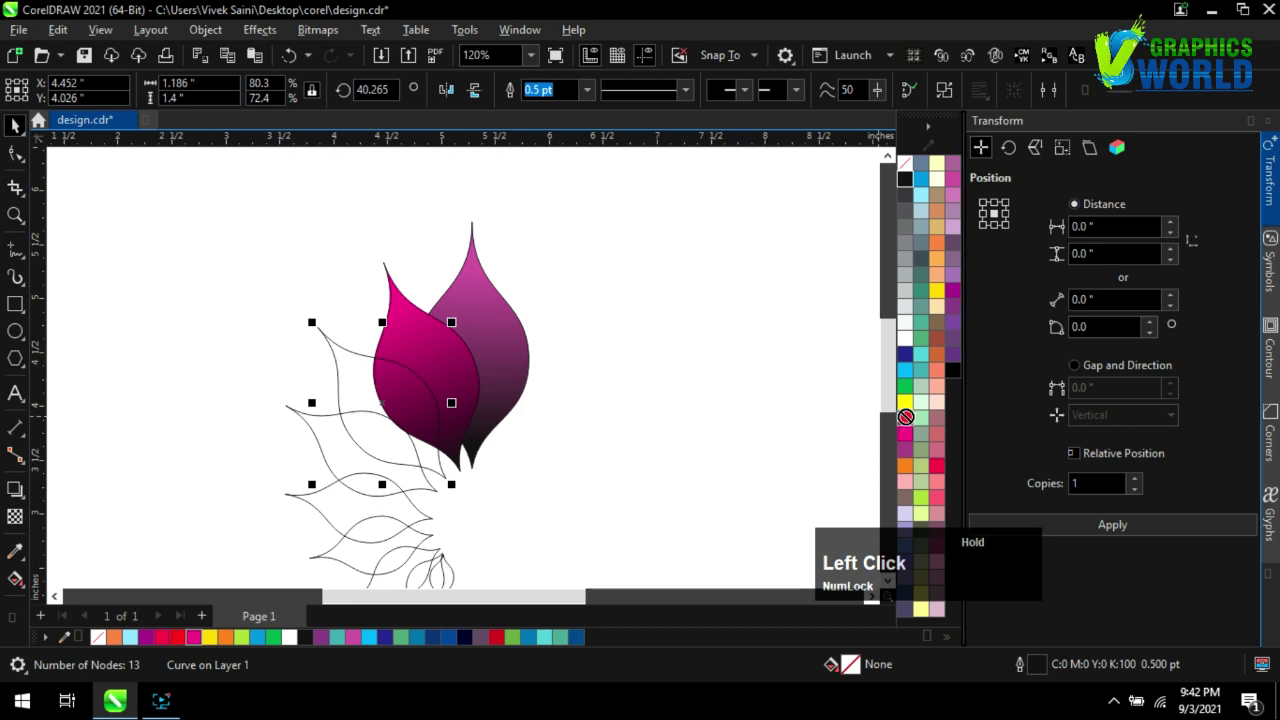
pyautogui.moveTo(905, 416); pyautogui.dragTo(907, 424)
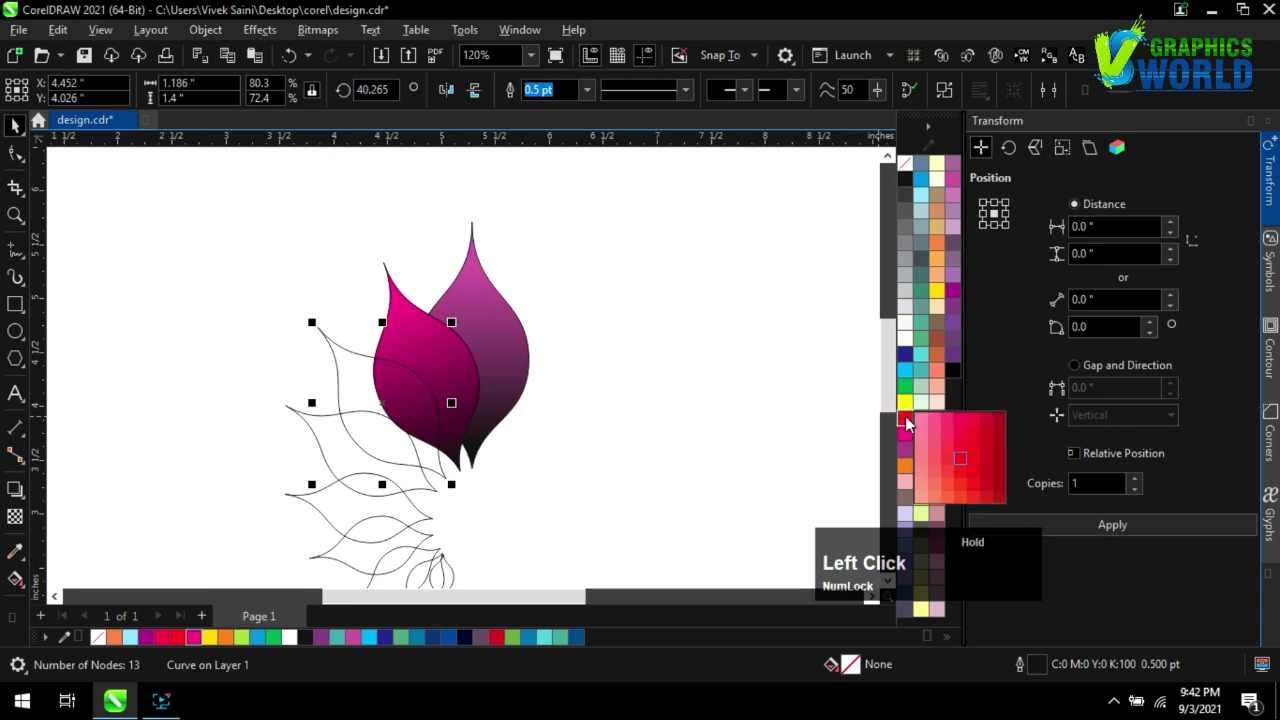
pyautogui.moveTo(990, 453); pyautogui.dragTo(988, 453)
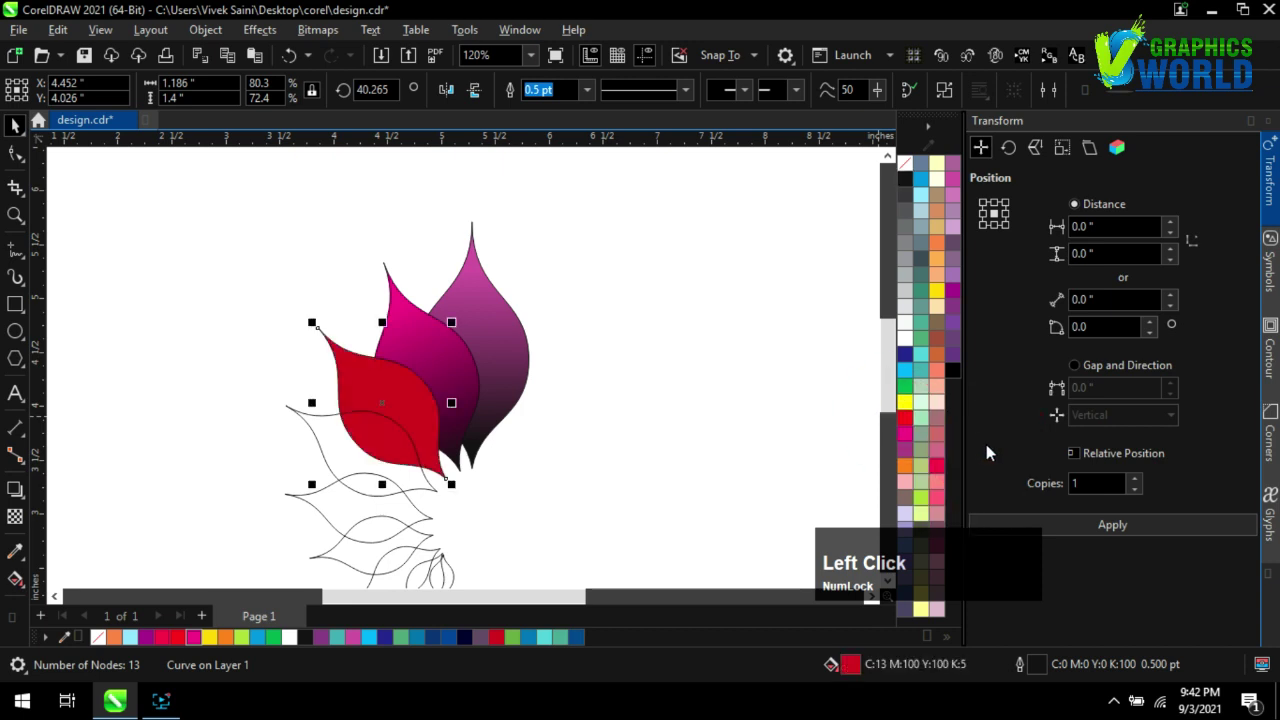
pyautogui.click(637, 403)
# Fill the fourth petal with orange and change it to the redder shade C:0 M:79 Y:100 K:0
pyautogui.scroll(-2, 349, 433)
pyautogui.scroll(2, 349, 434)
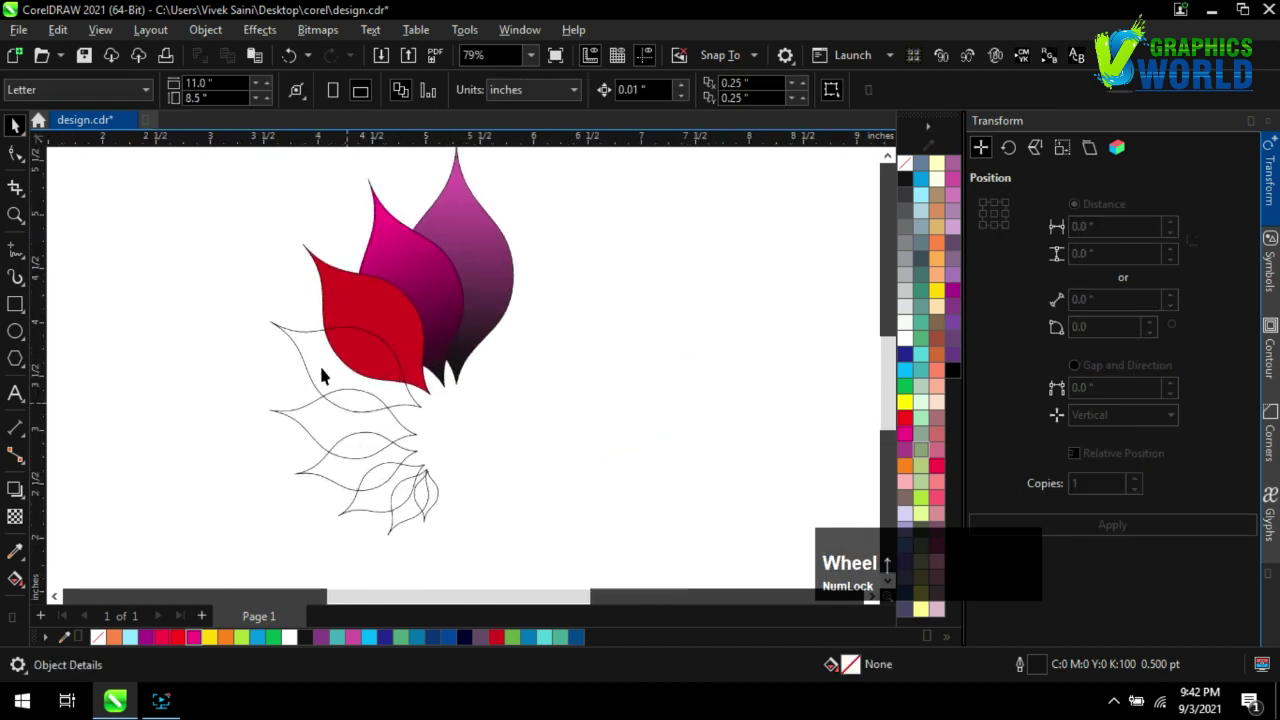
pyautogui.click(314, 363)
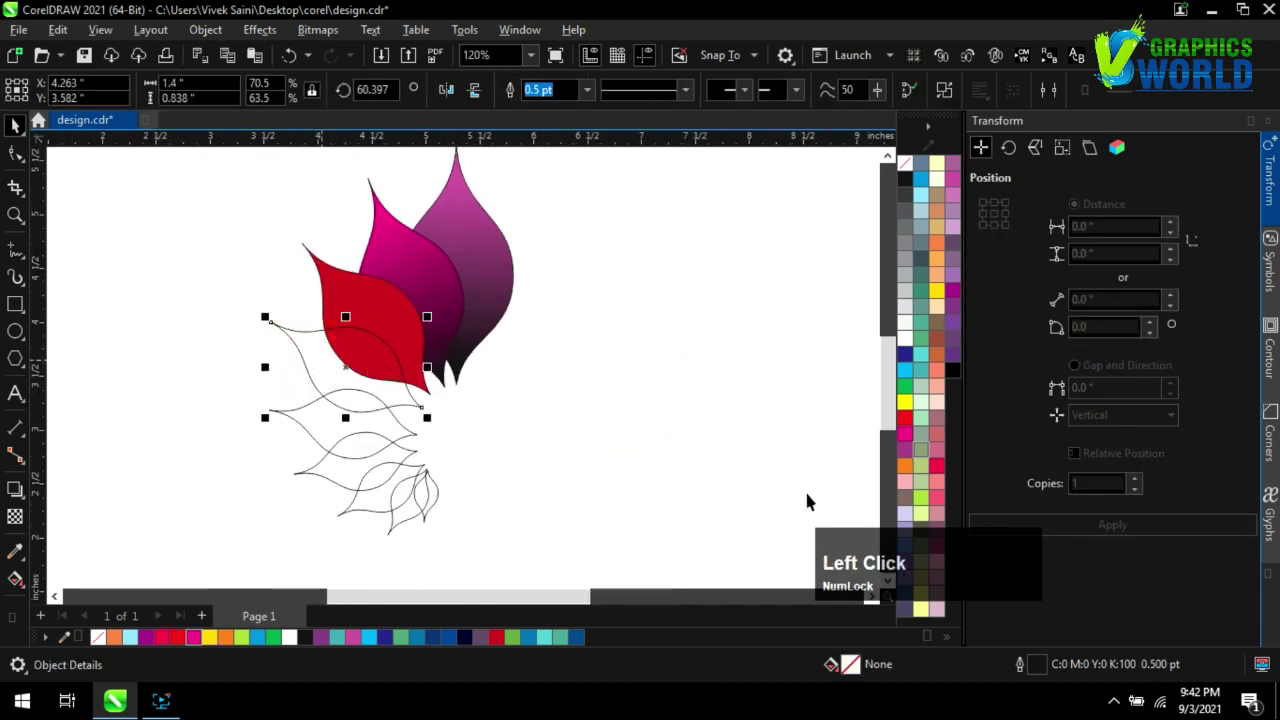
pyautogui.click(905, 465)
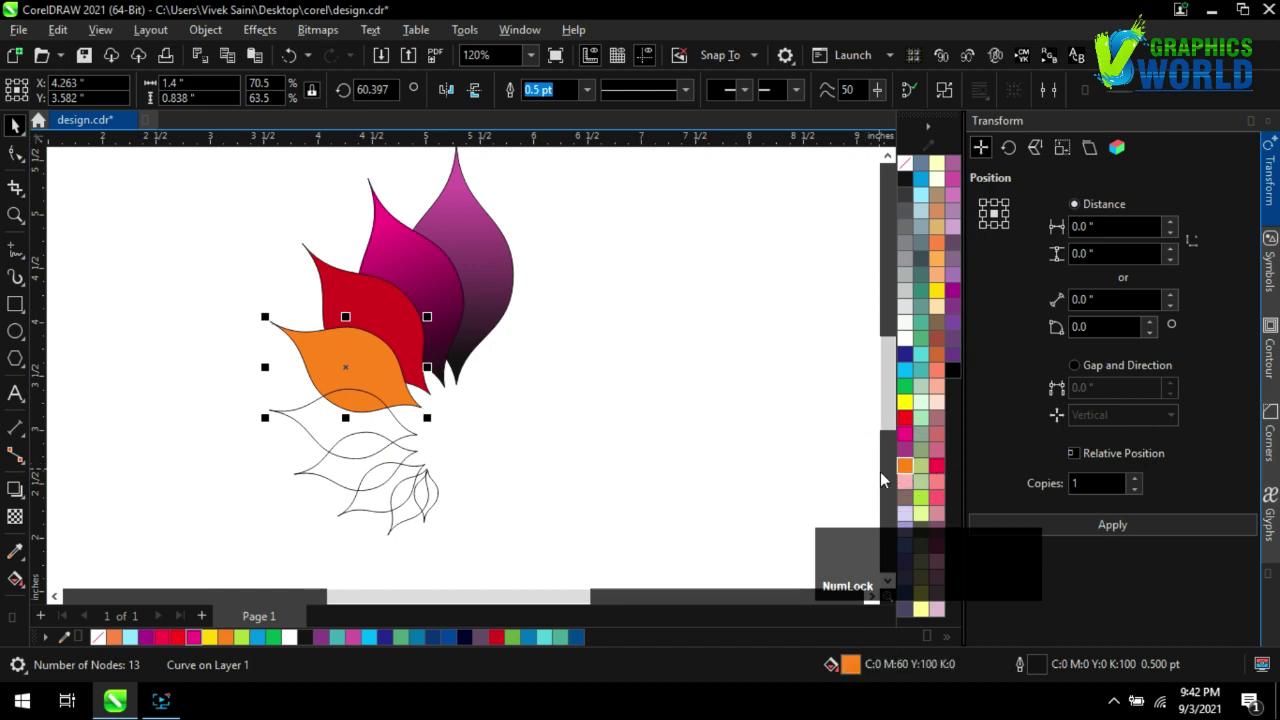
pyautogui.click(905, 470)
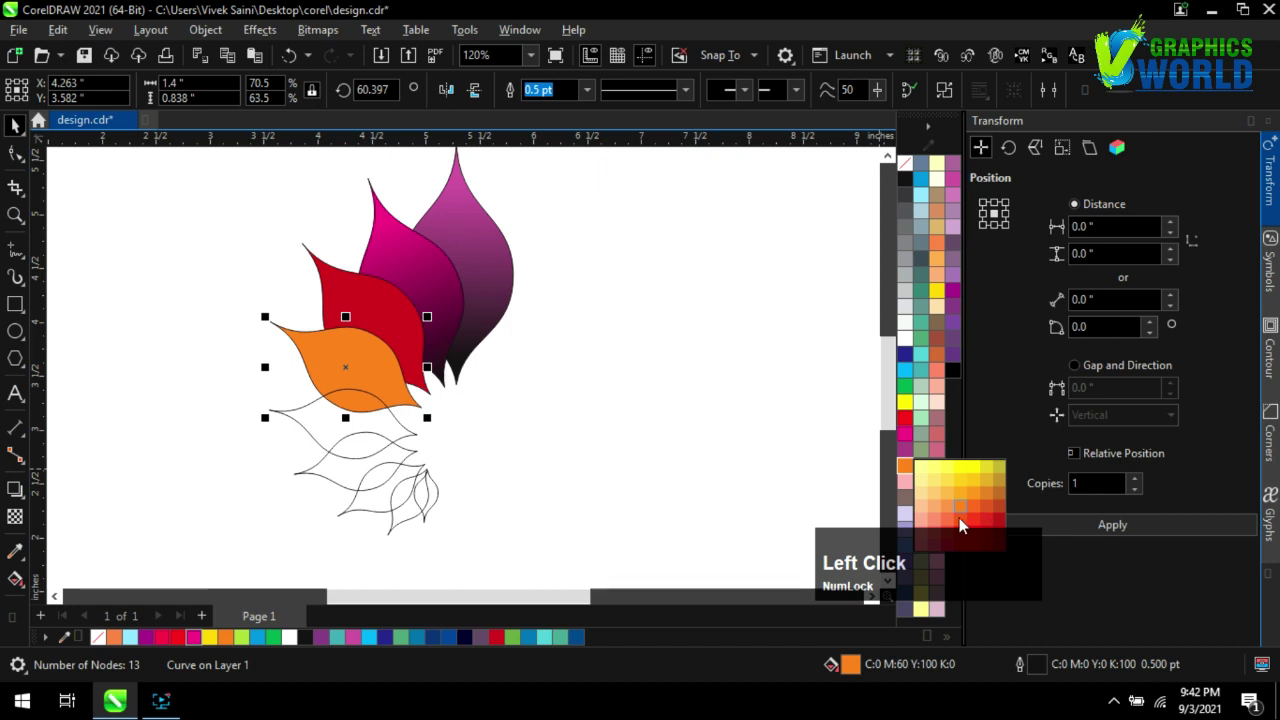
pyautogui.click(960, 525)
pyautogui.click(640, 412)
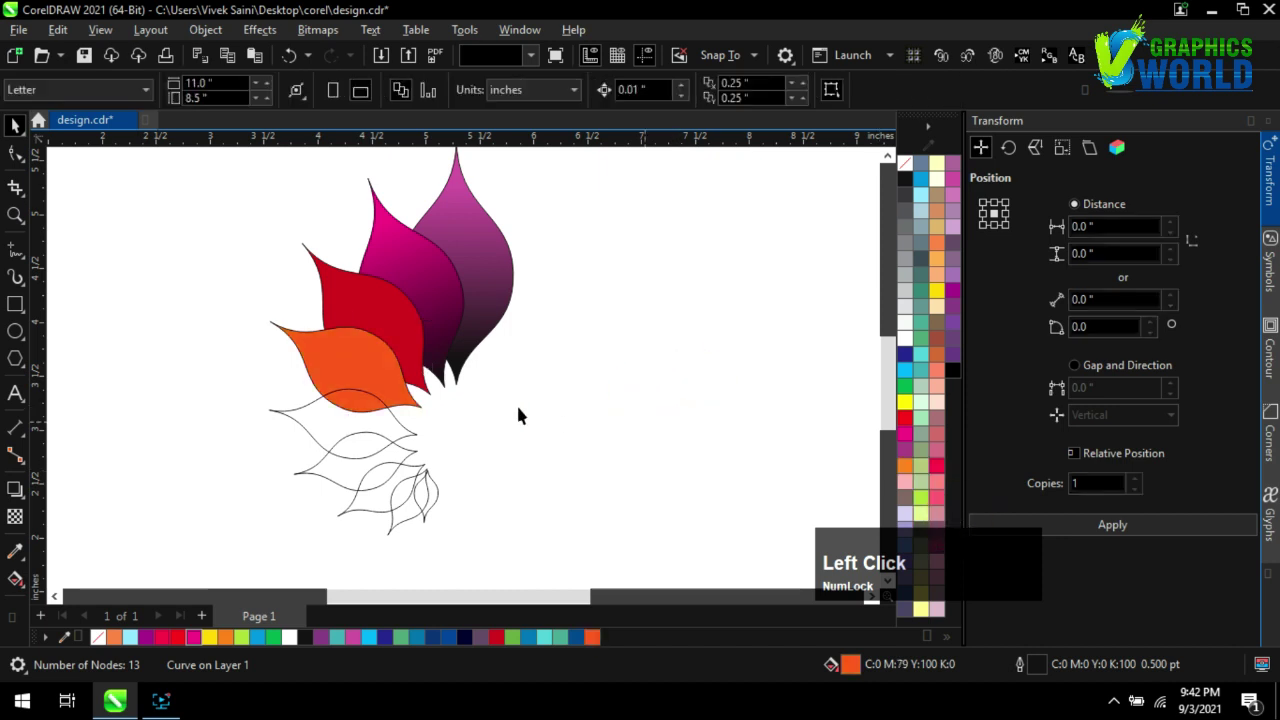
# Fill the fifth petal with green and the sixth petal with a dark shade of blue
pyautogui.click(319, 413)
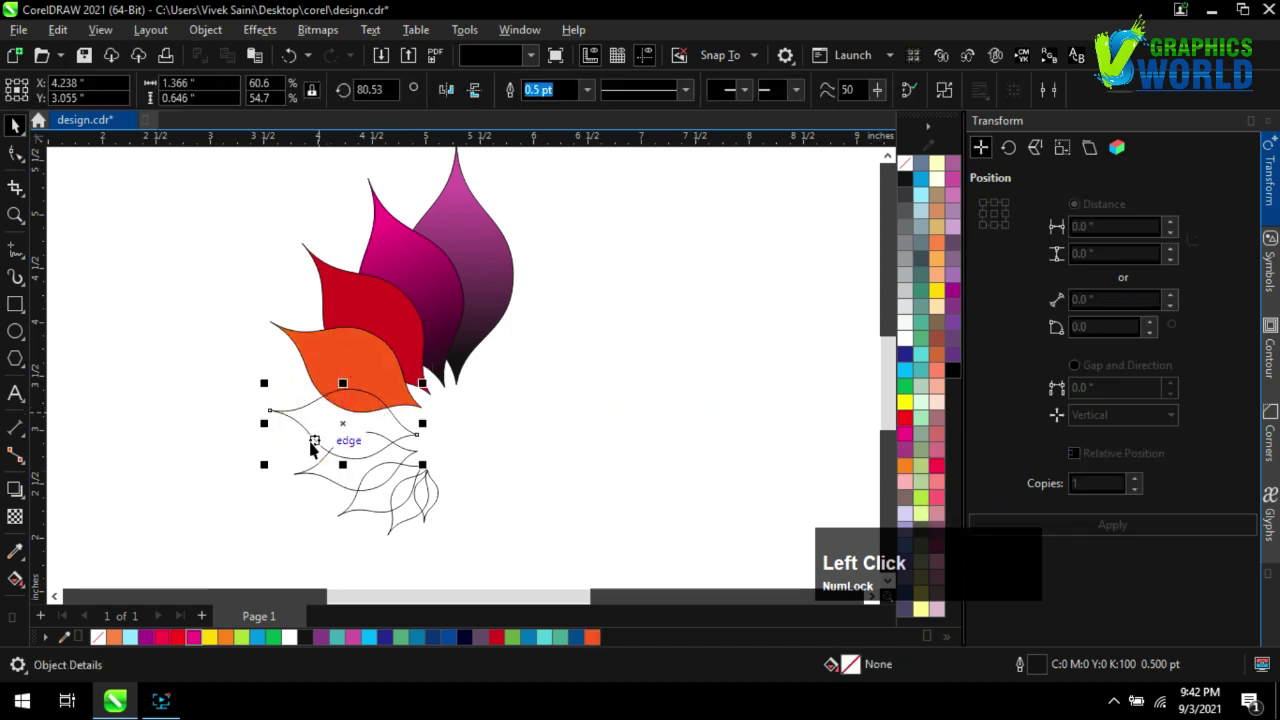
pyautogui.click(904, 385)
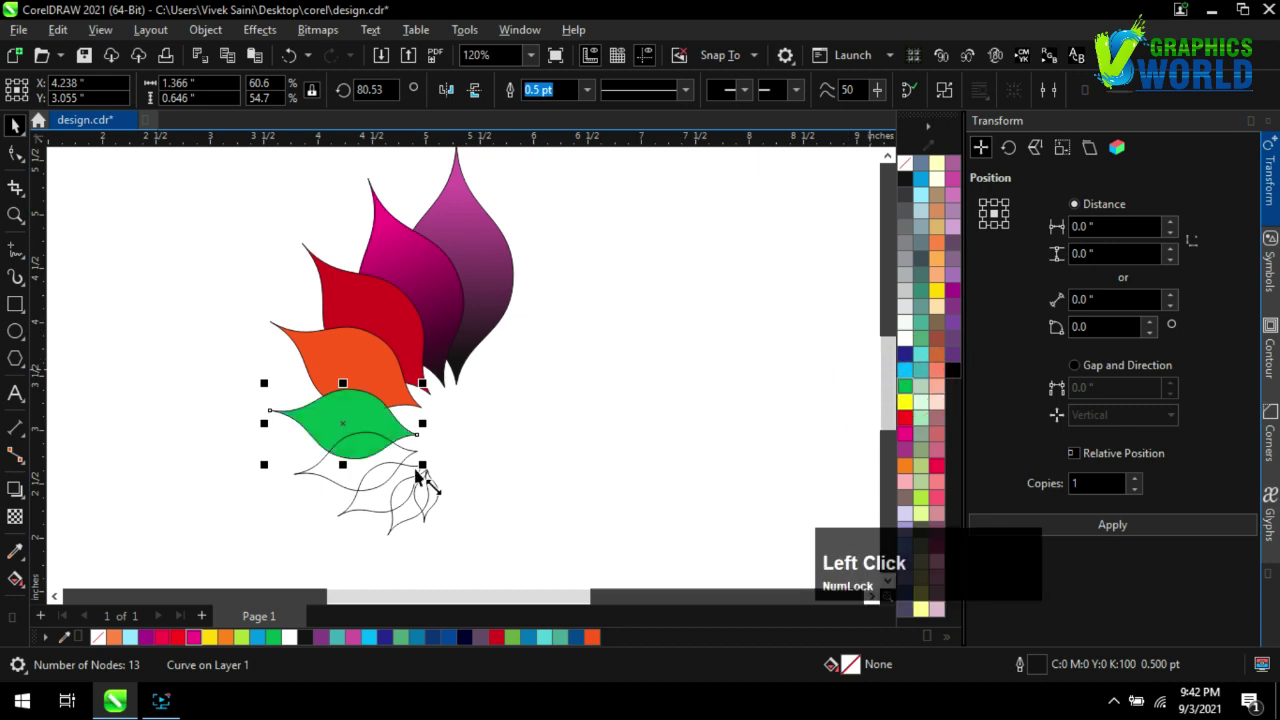
pyautogui.click(328, 476)
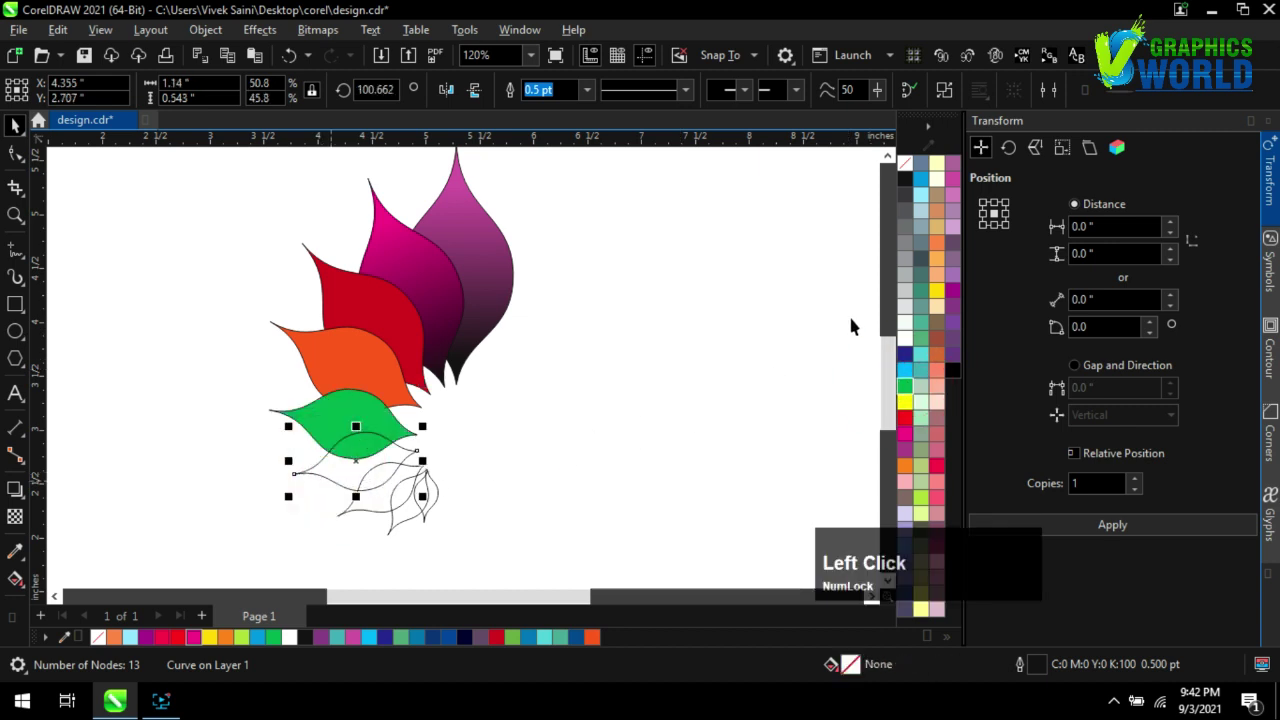
pyautogui.click(924, 185)
pyautogui.click(1000, 232)
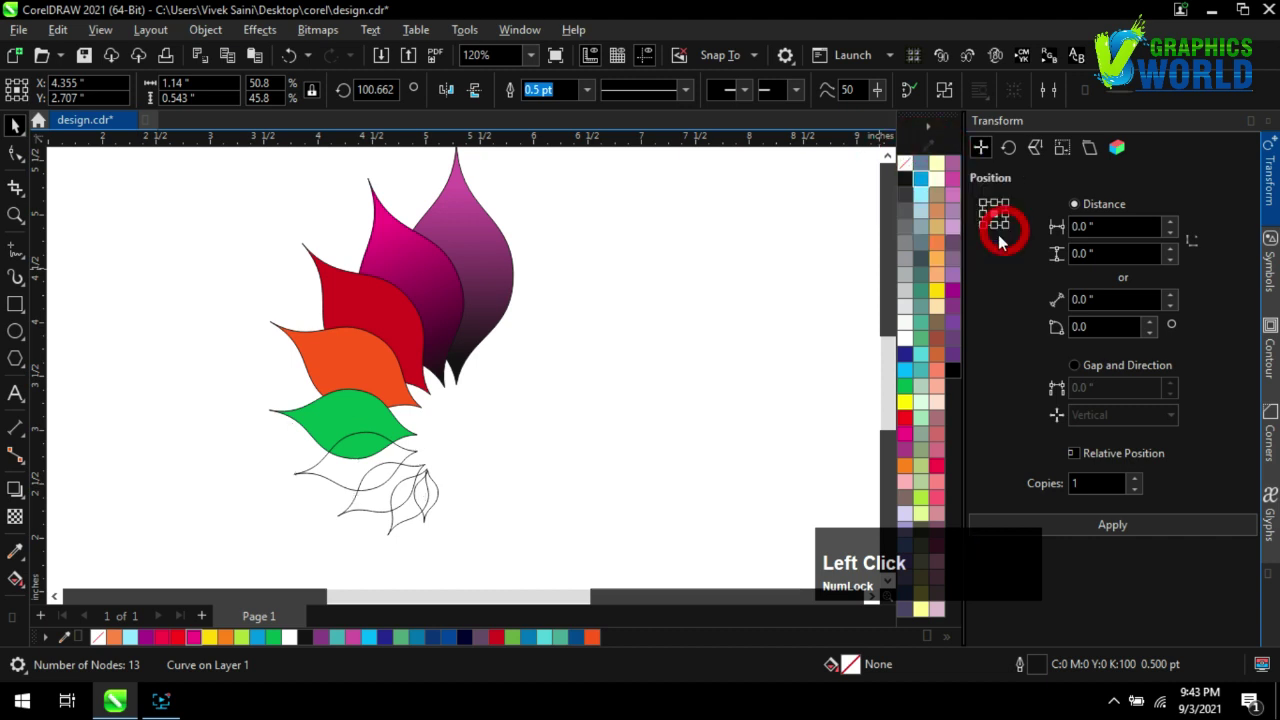
pyautogui.click(629, 374)
# Fill the seventh petal, just below the dark blue one, with light turquoise
pyautogui.scroll(2, 355, 452)
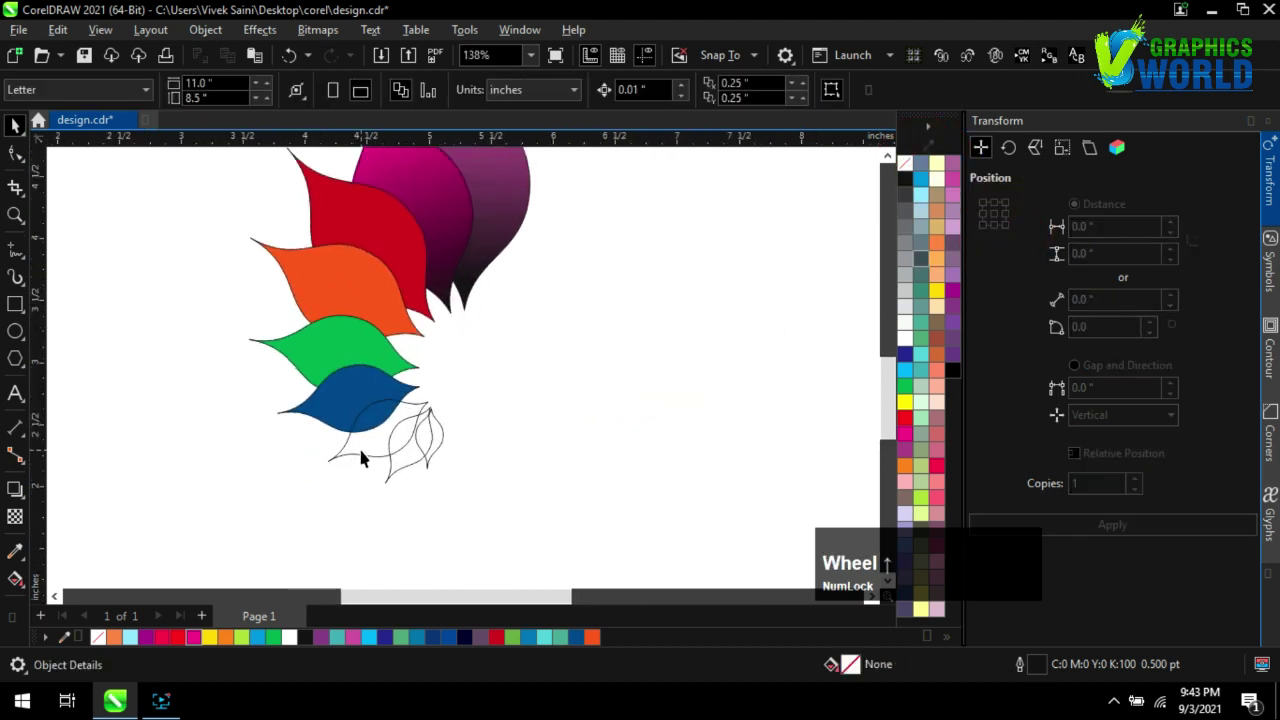
pyautogui.click(360, 454)
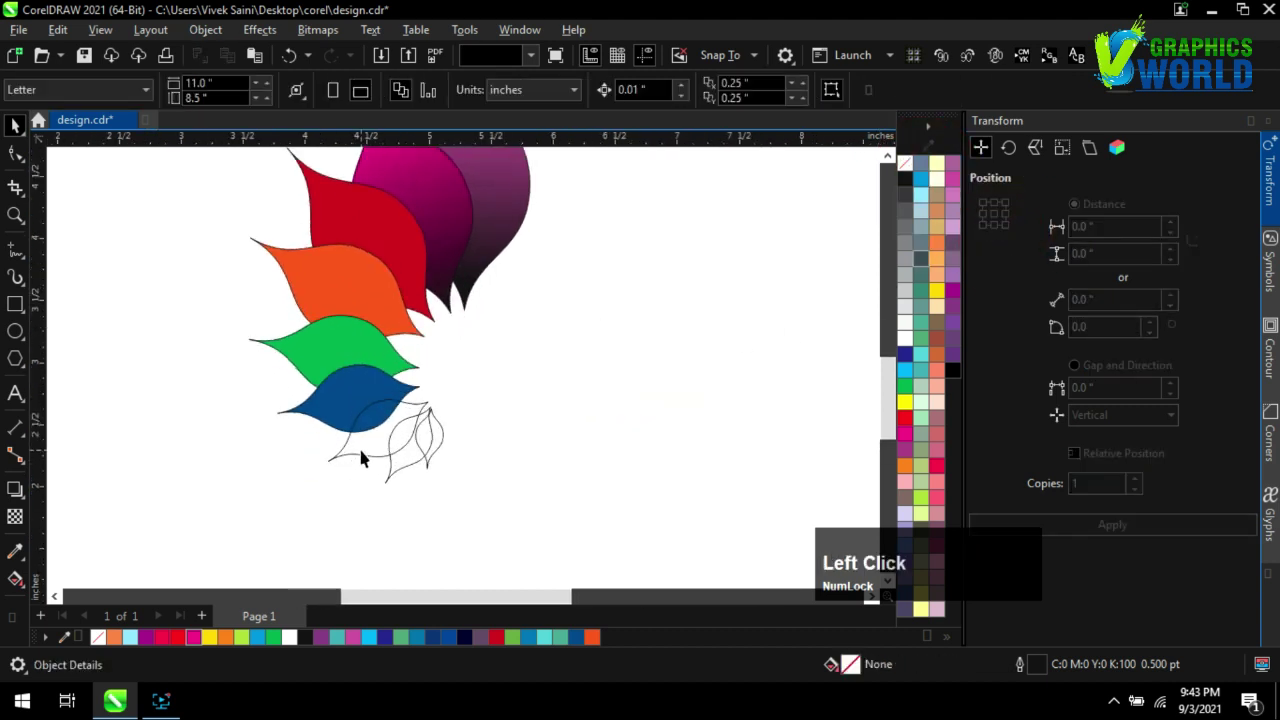
pyautogui.click(921, 353)
pyautogui.click(537, 451)
# Fill the eighth petal, next to the turquoise one, with lime green
pyautogui.scroll(1, 373, 519)
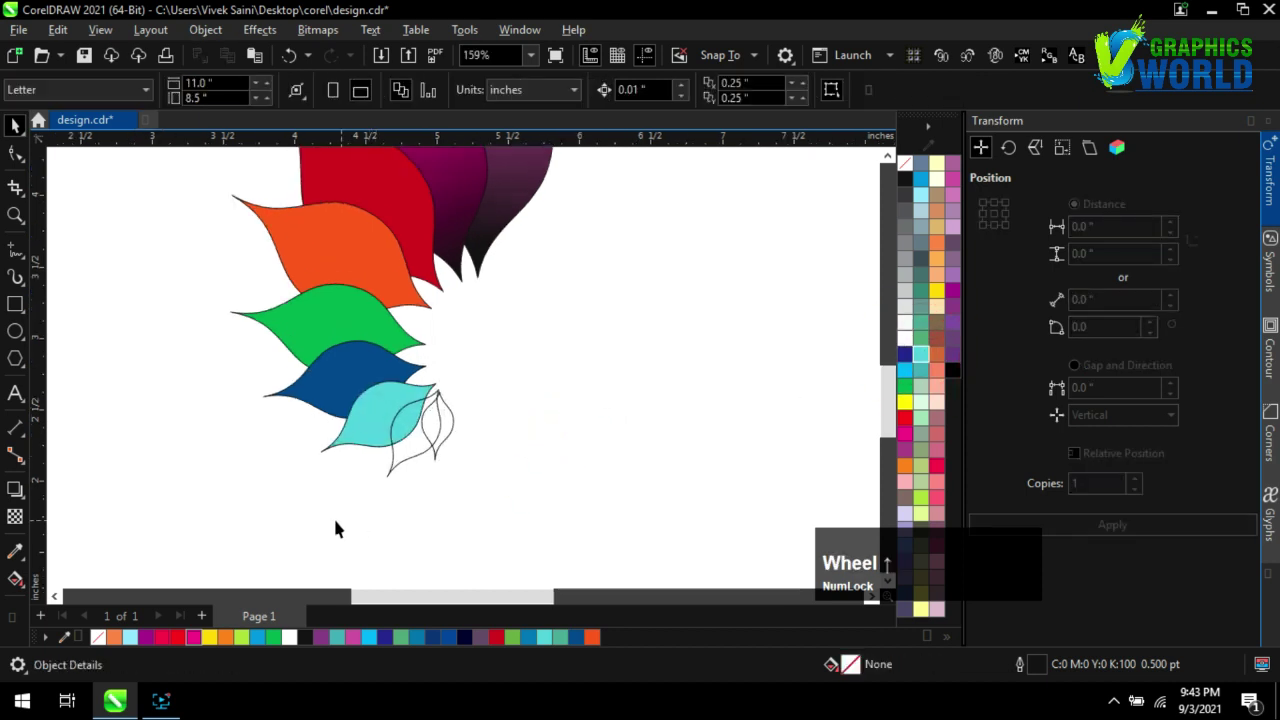
pyautogui.click(416, 442)
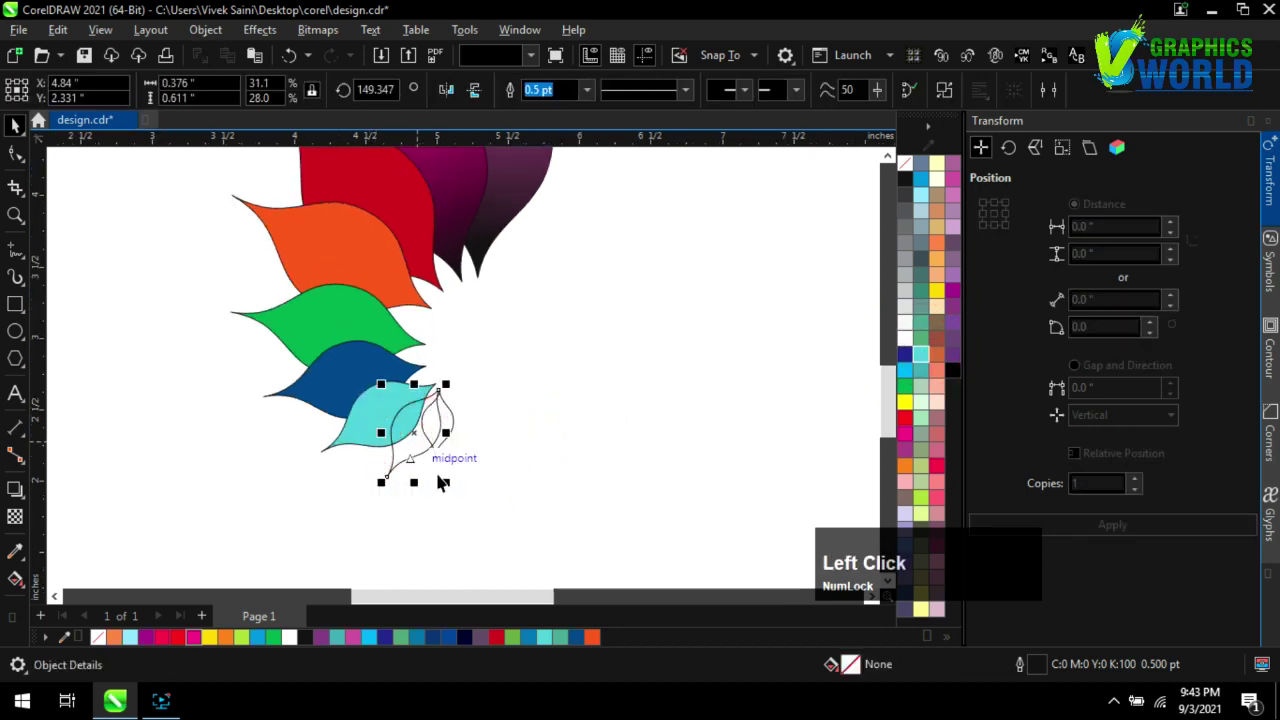
pyautogui.click(920, 495)
pyautogui.click(660, 457)
# Fill the smallest petal at the end of the fan with turquoise C:60 M:0 Y:20 K:0
pyautogui.scroll(3, 490, 472)
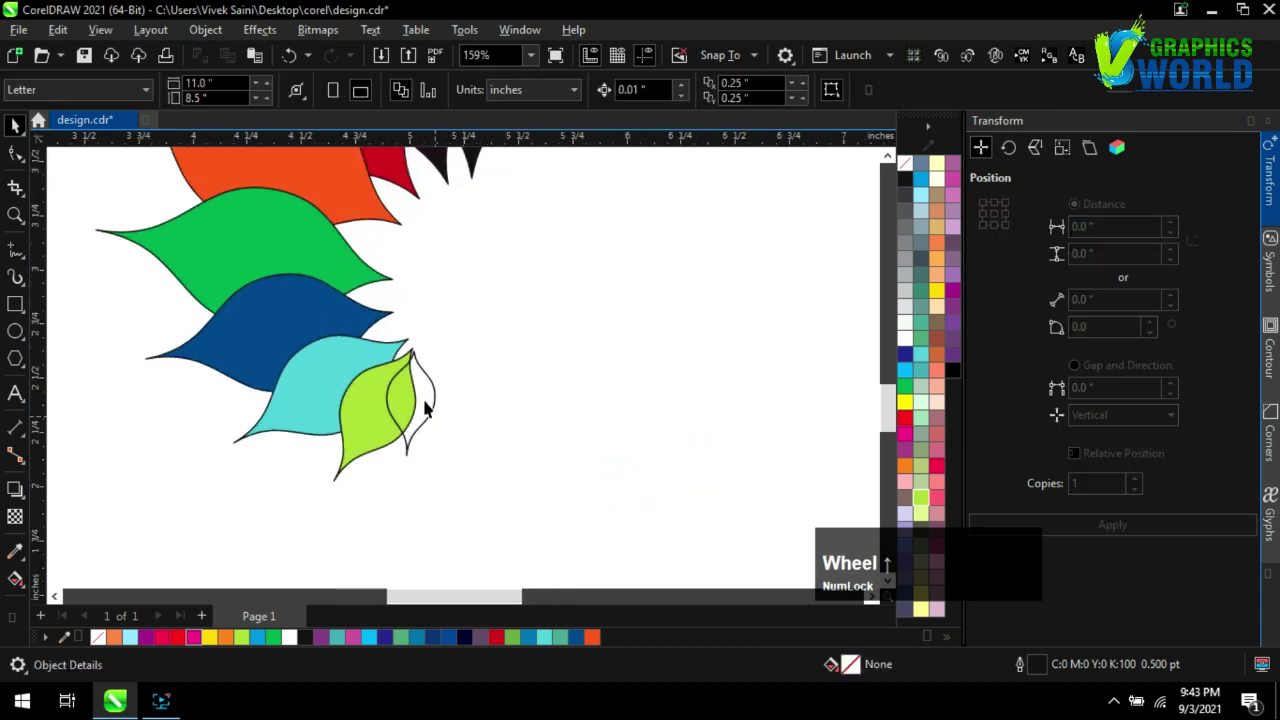
pyautogui.click(425, 395)
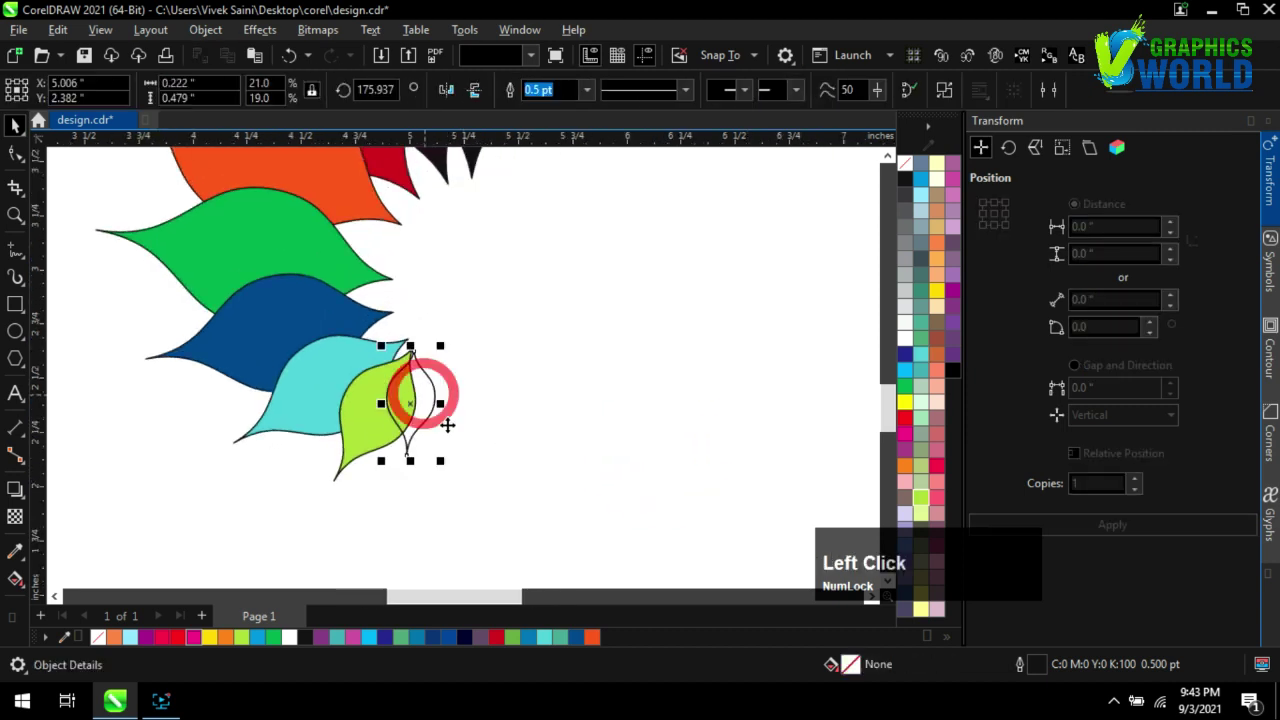
pyautogui.click(921, 355)
pyautogui.click(640, 389)
# Select the three smallest petals and place a copy of them in the empty area beside the top petal's base
pyautogui.scroll(-1, 479, 518)
pyautogui.scroll(-2, 456, 514)
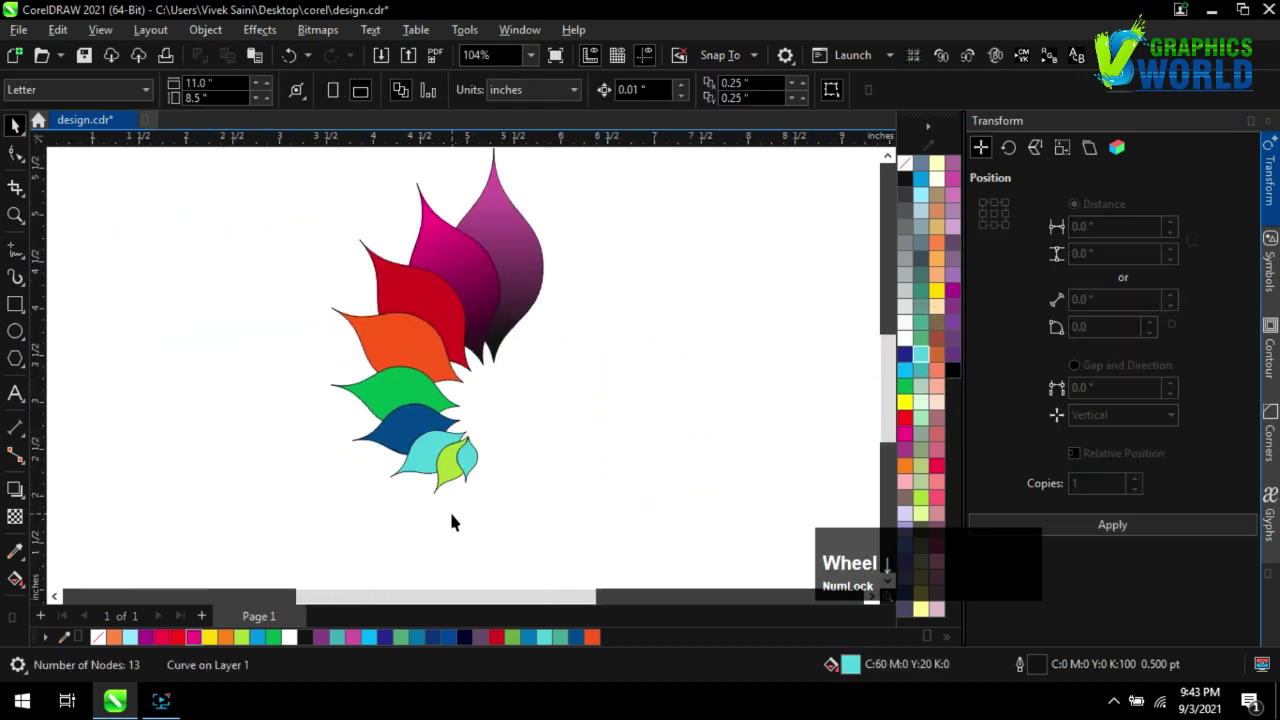
pyautogui.scroll(1, 504, 466)
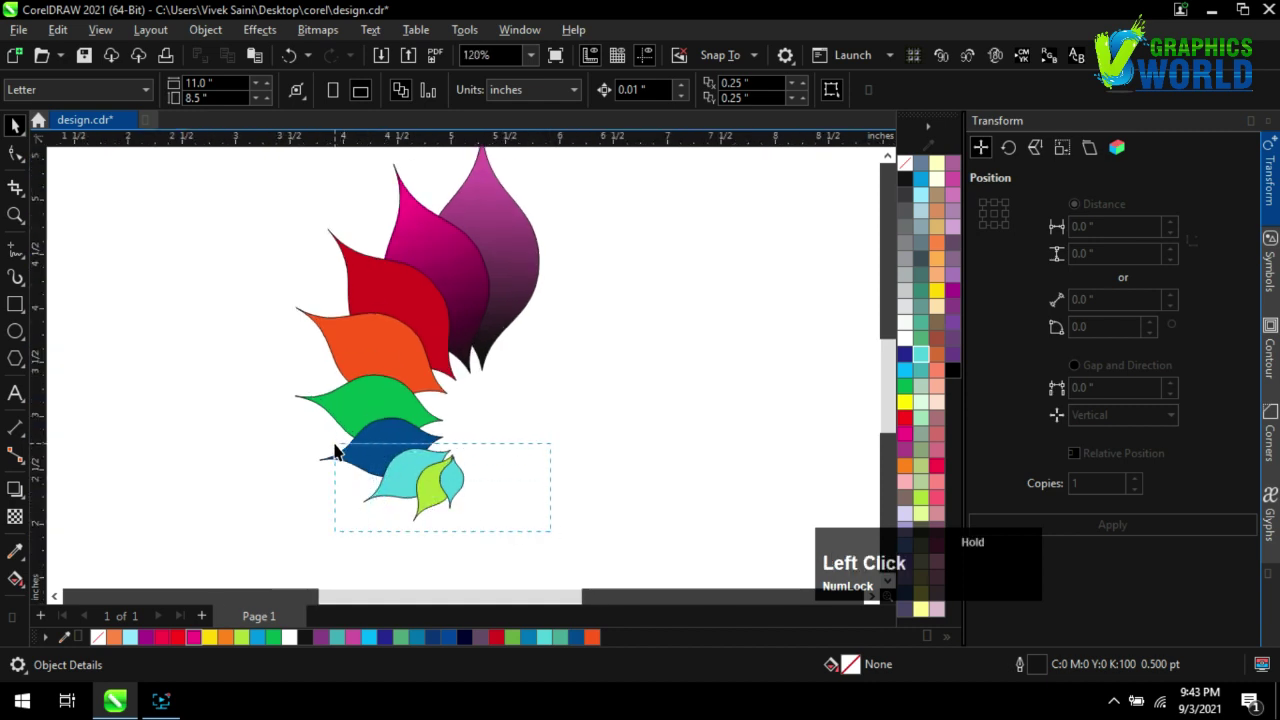
pyautogui.moveTo(337, 452); pyautogui.dragTo(320, 425)
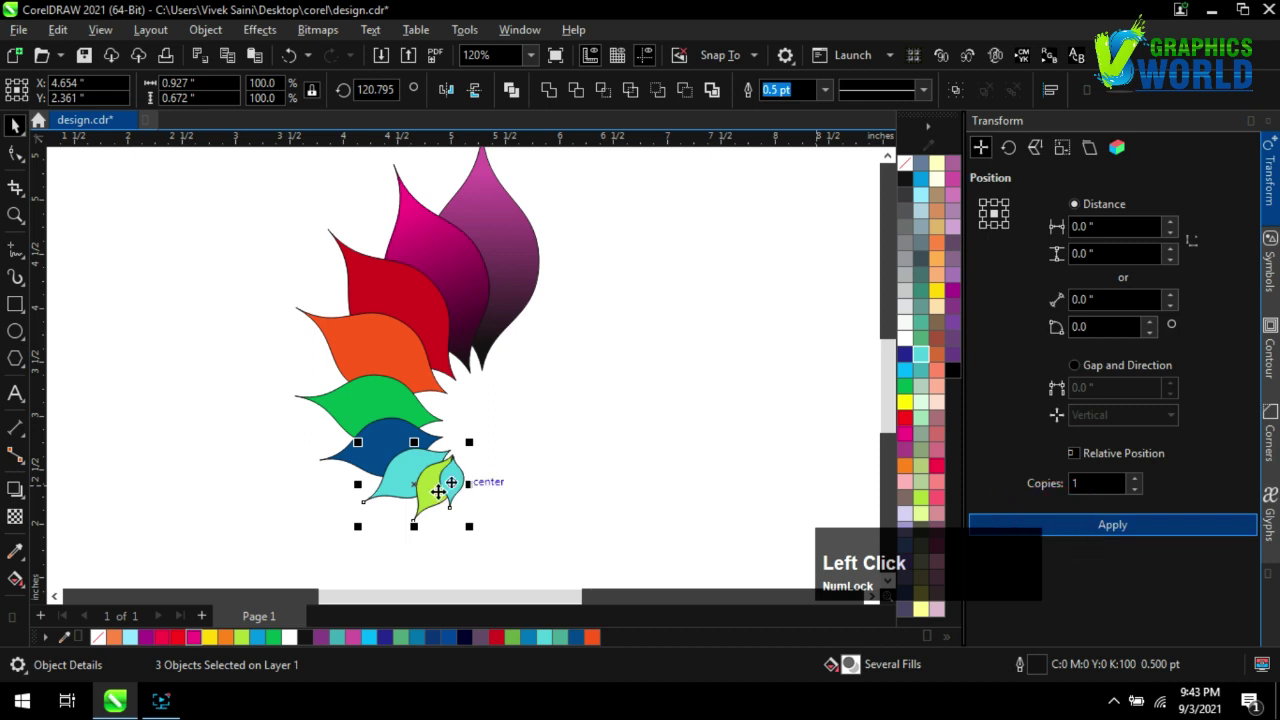
pyautogui.moveTo(438, 490); pyautogui.dragTo(587, 325)
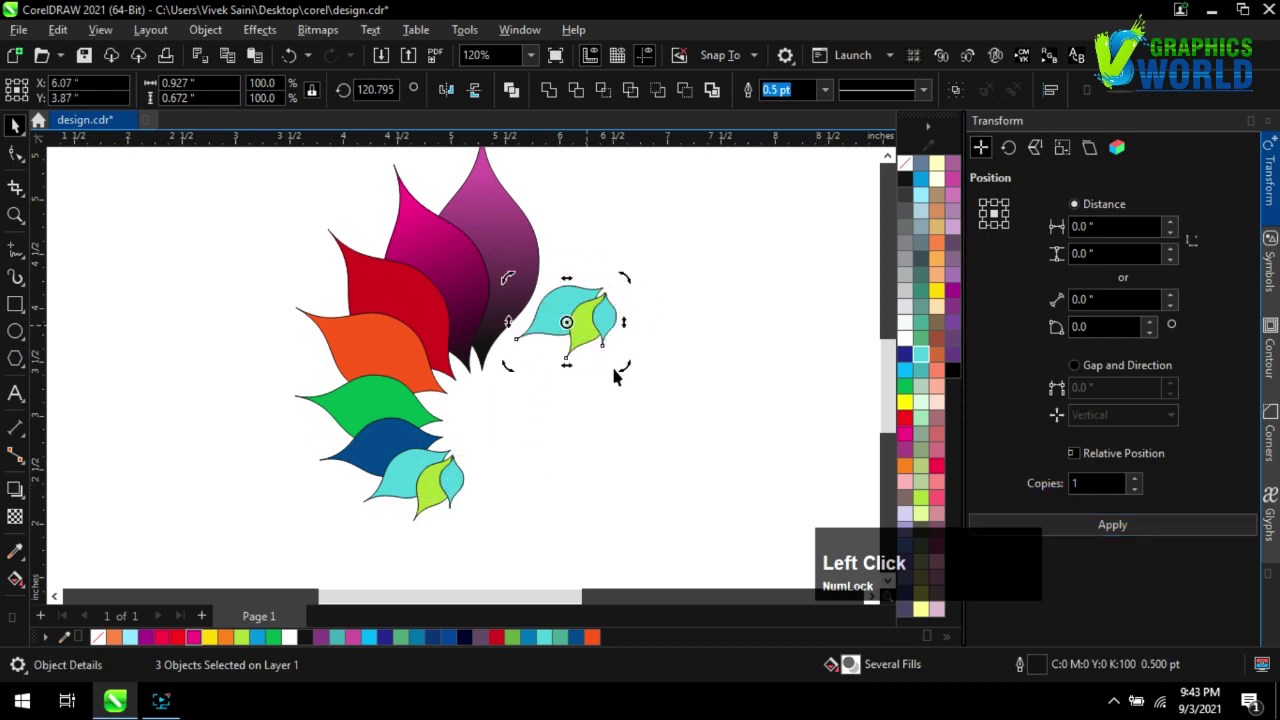
# Turn the copied three petals upright, then mirror them horizontally and rotate them to about 157.2°
pyautogui.moveTo(620, 370); pyautogui.dragTo(468, 346)
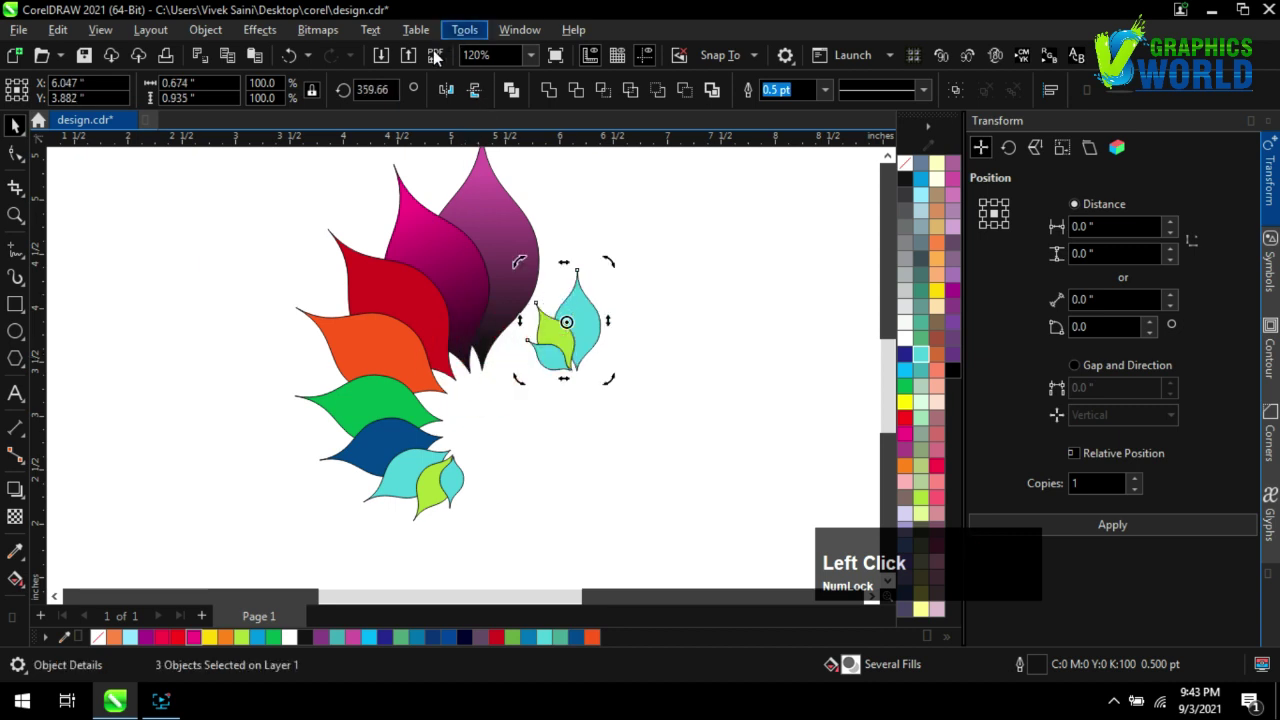
pyautogui.click(447, 90)
pyautogui.moveTo(610, 268); pyautogui.dragTo(640, 287)
pyautogui.scroll(1, 570, 335)
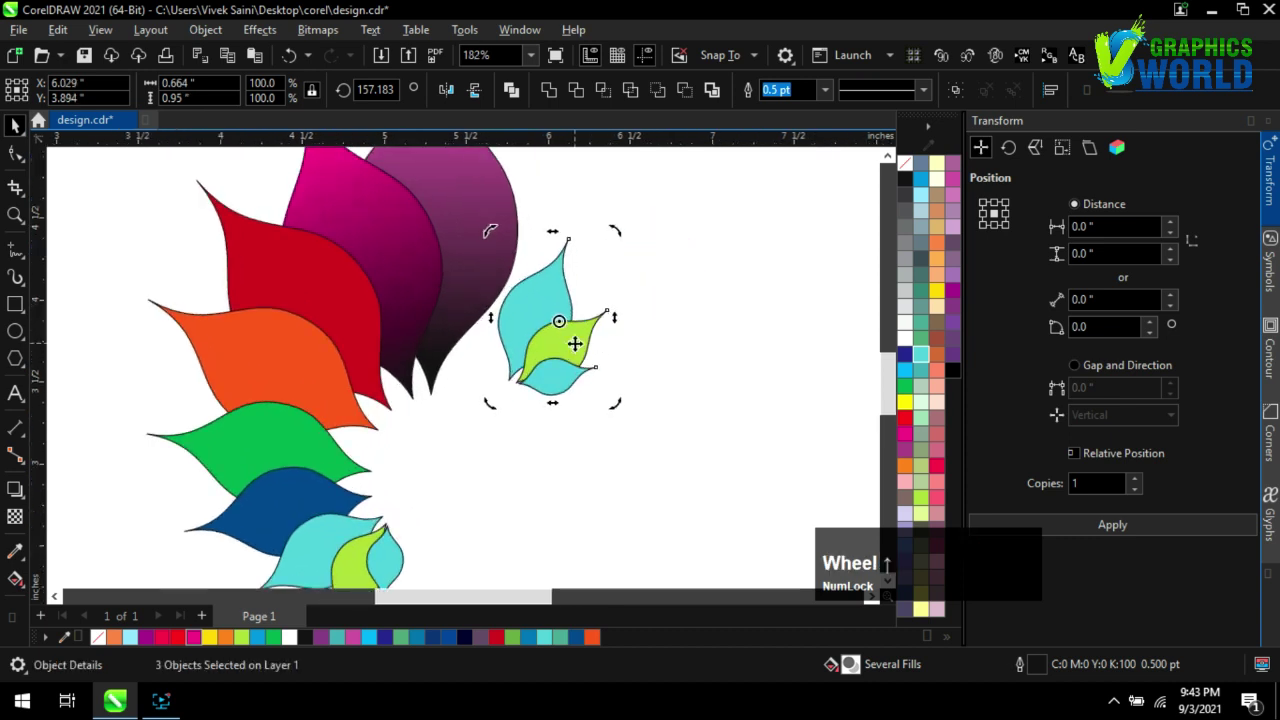
# Move the three copied petals onto the top petal's lower edge and fill them with magenta-purple C:20 M:80 Y:0 K:0
pyautogui.click(575, 343)
pyautogui.moveTo(556, 315); pyautogui.dragTo(532, 306)
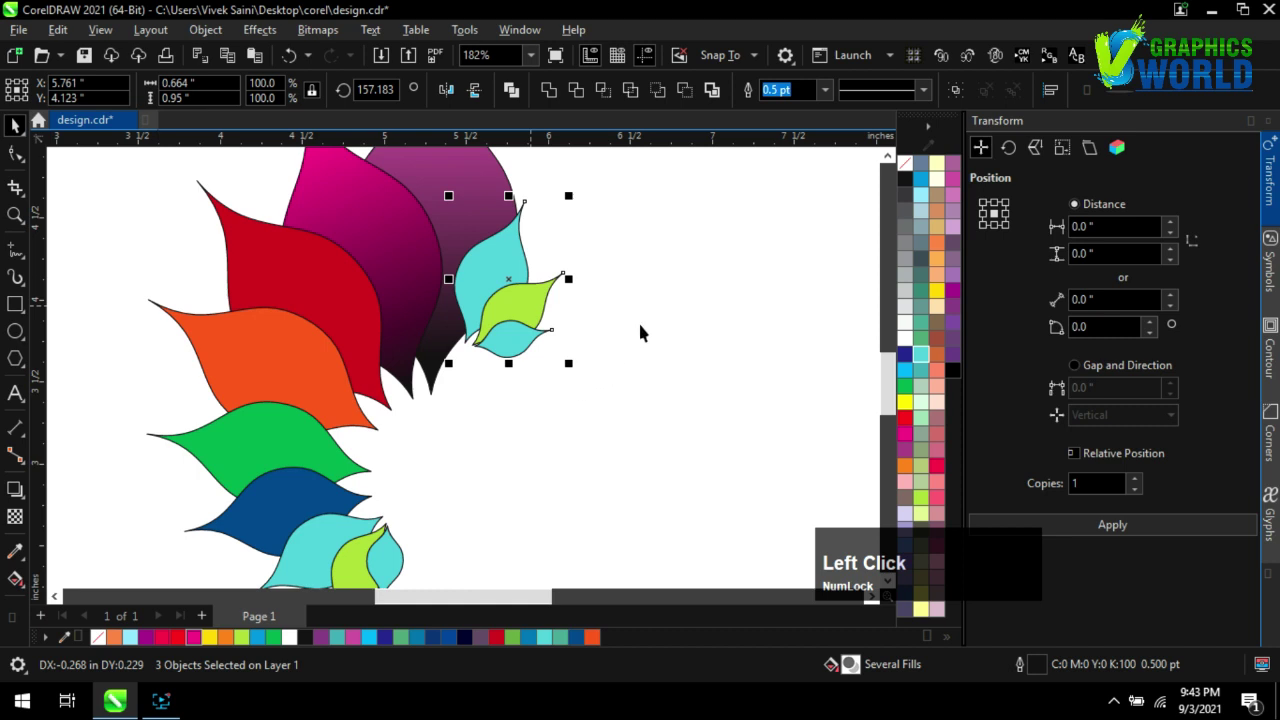
pyautogui.scroll(-2, 640, 333)
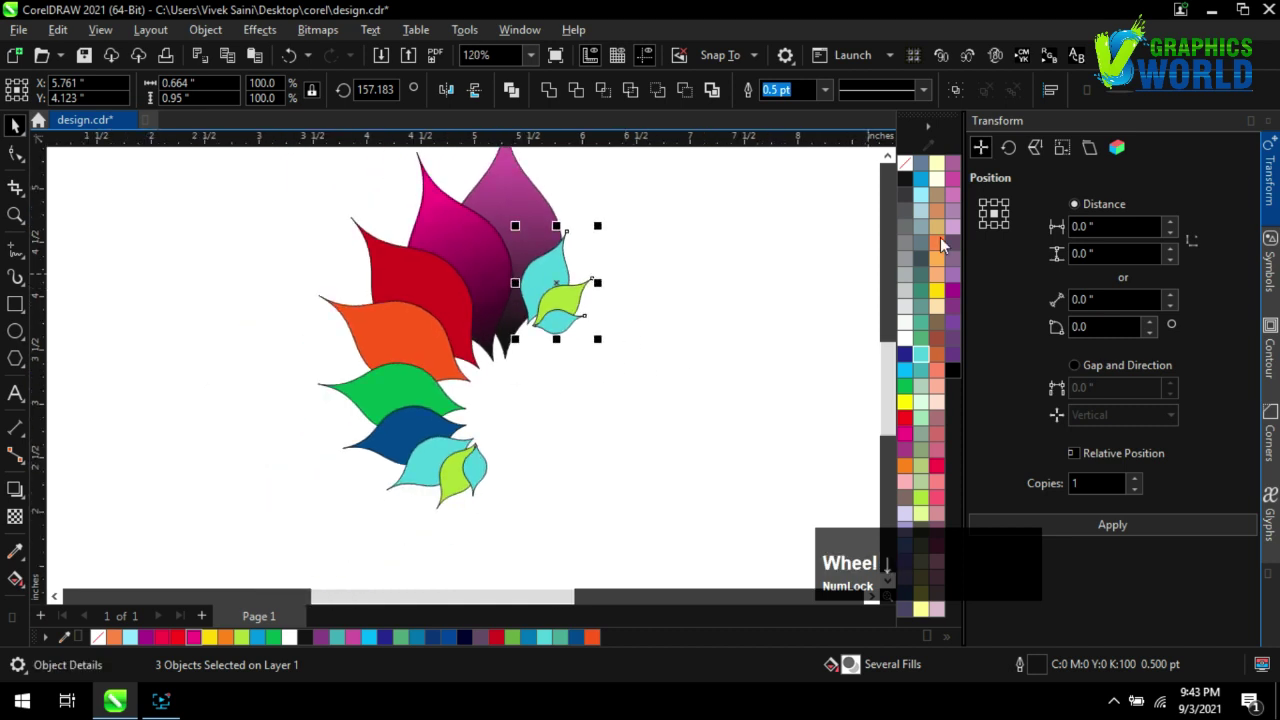
pyautogui.click(952, 178)
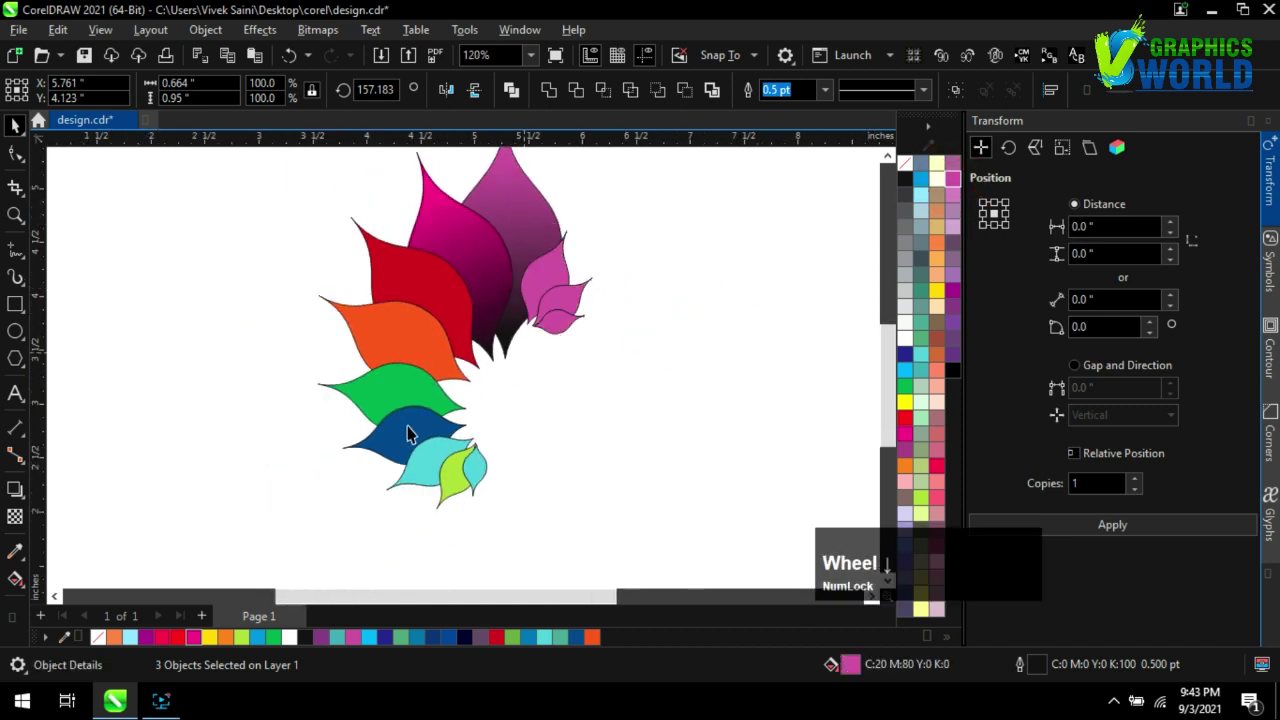
pyautogui.scroll(-1, 440, 425)
pyautogui.press('Escape')
# Rotate the three small purple petals to about 164.3° and position them against the base of the top petal
pyautogui.moveTo(500, 287); pyautogui.dragTo(500, 285)
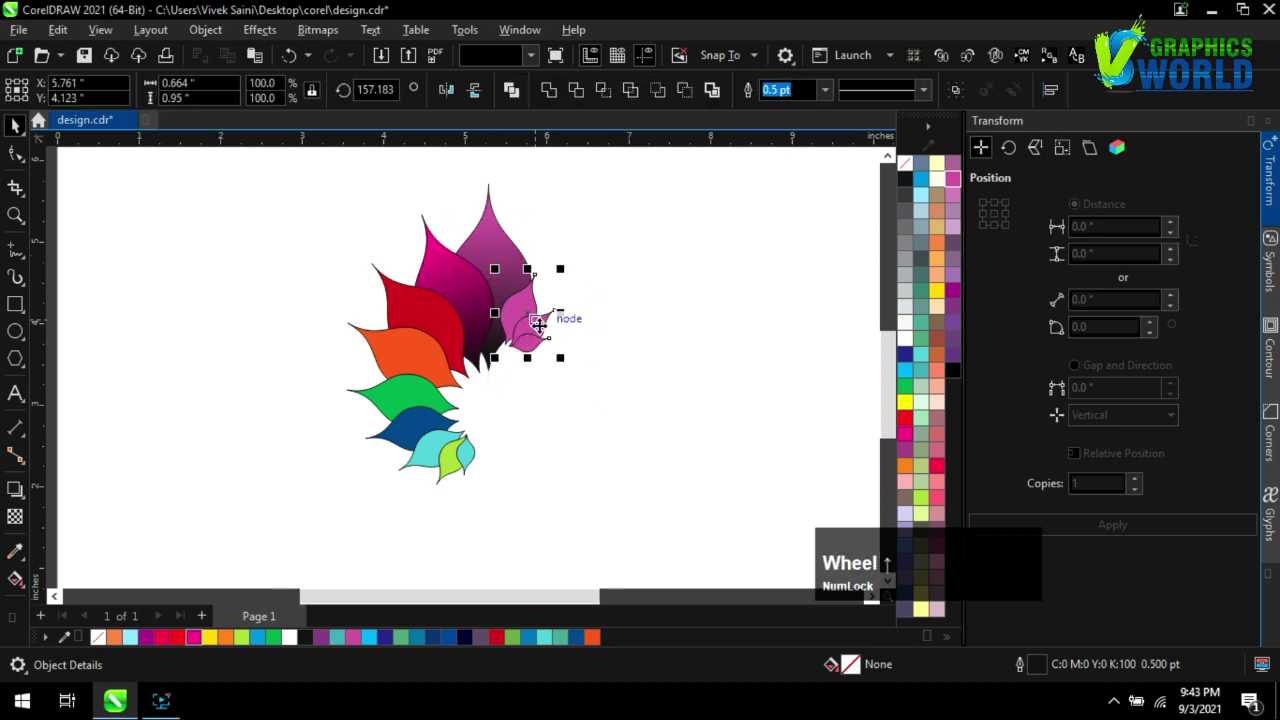
pyautogui.scroll(1, 540, 316)
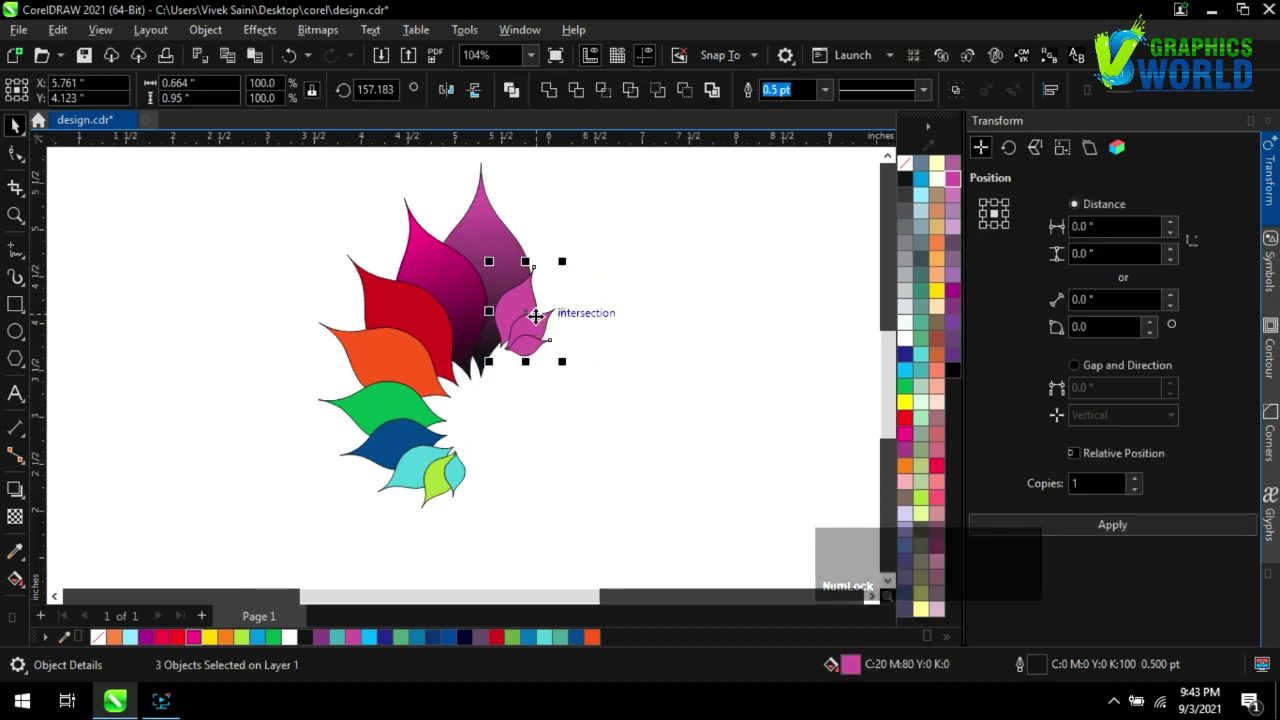
pyautogui.click(529, 329)
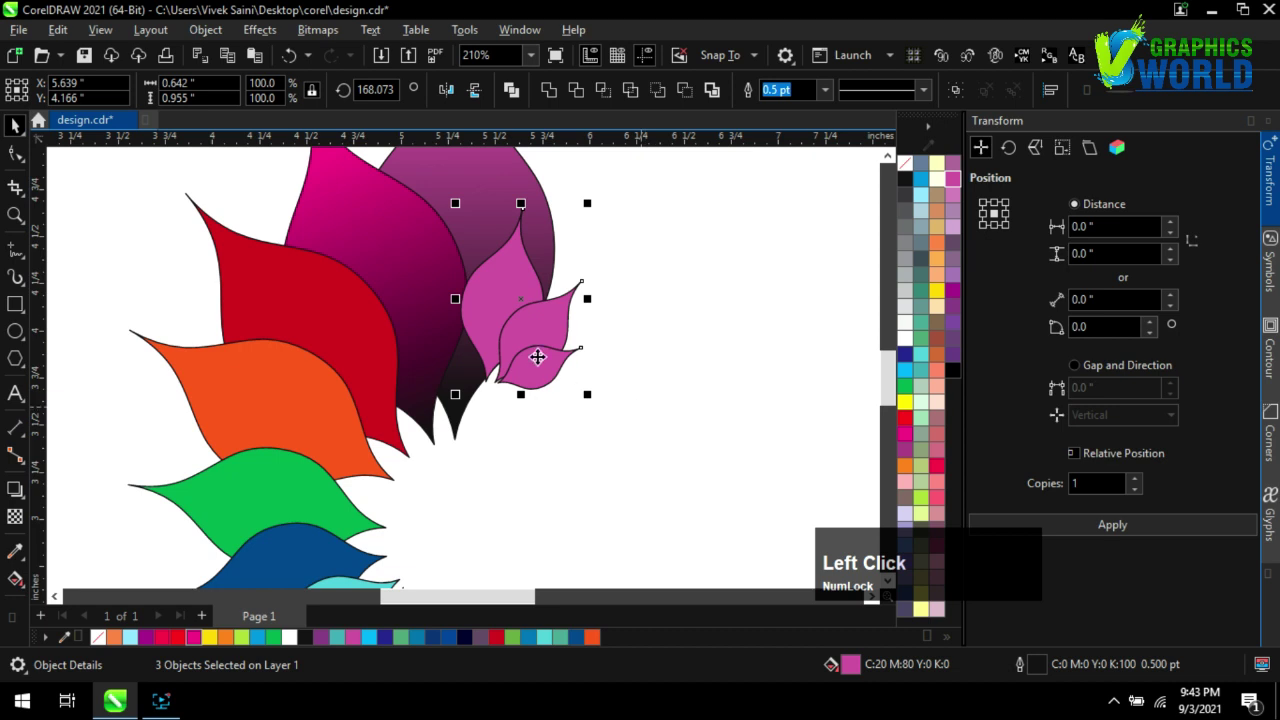
pyautogui.click(531, 347)
pyautogui.moveTo(594, 206)
pyautogui.mouseDown()
pyautogui.moveTo(608, 214)
pyautogui.moveTo(600, 206)
pyautogui.mouseUp()
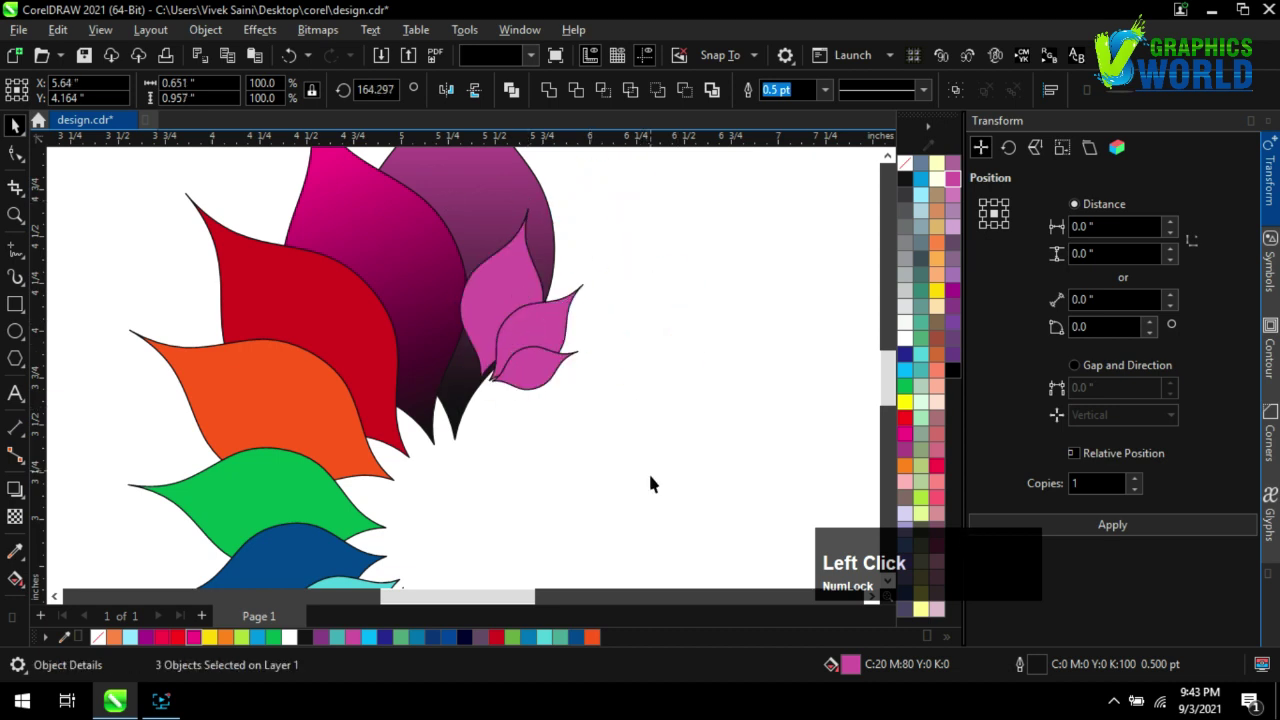
pyautogui.moveTo(651, 483); pyautogui.dragTo(425, 168)
pyautogui.scroll(2, 490, 290)
pyautogui.moveTo(519, 323); pyautogui.dragTo(543, 314)
pyautogui.scroll(-2, 545, 318)
pyautogui.scroll(-3, 515, 340)
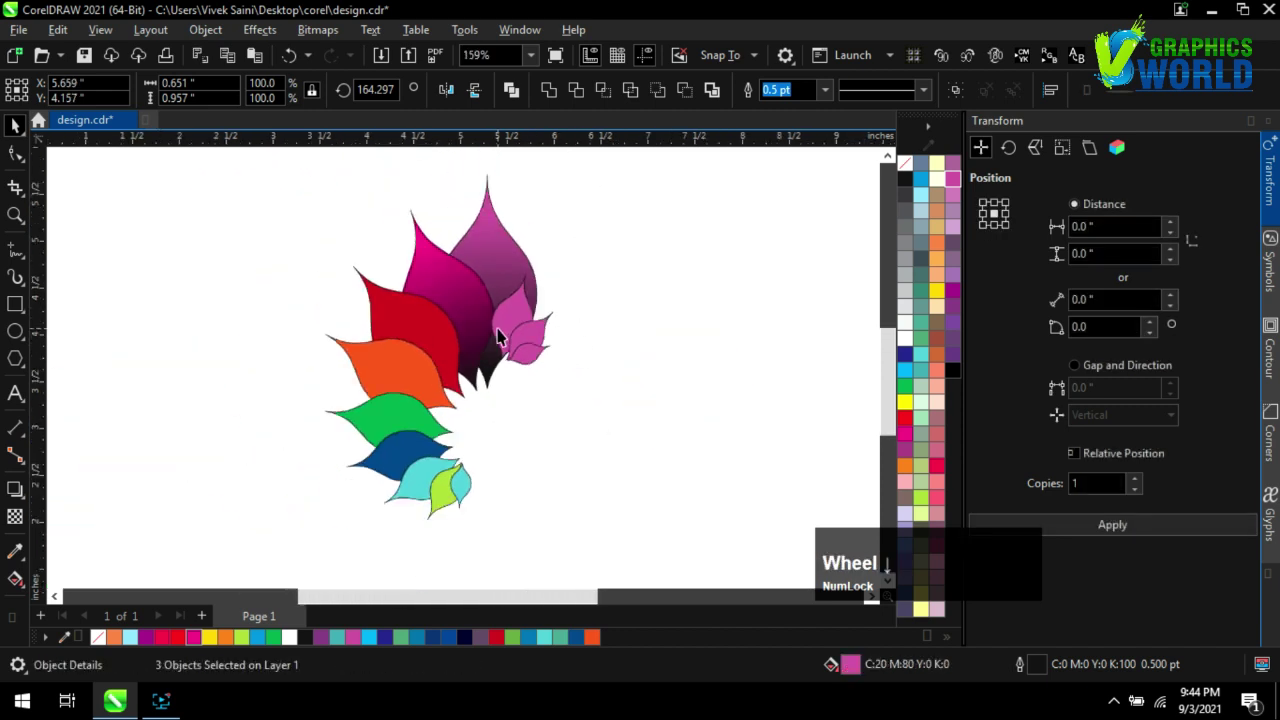
pyautogui.click(463, 522)
# Select all twelve petals and remove their outlines
pyautogui.scroll(-1, 550, 547)
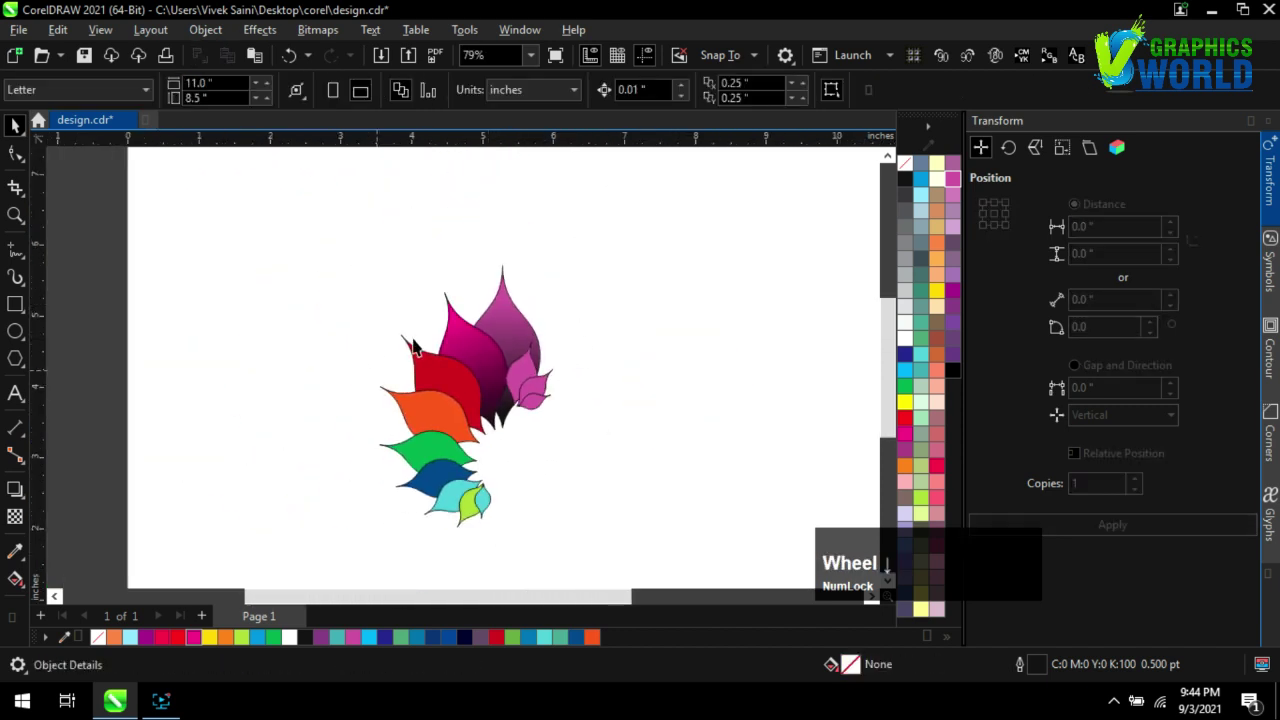
pyautogui.moveTo(316, 240); pyautogui.dragTo(310, 228)
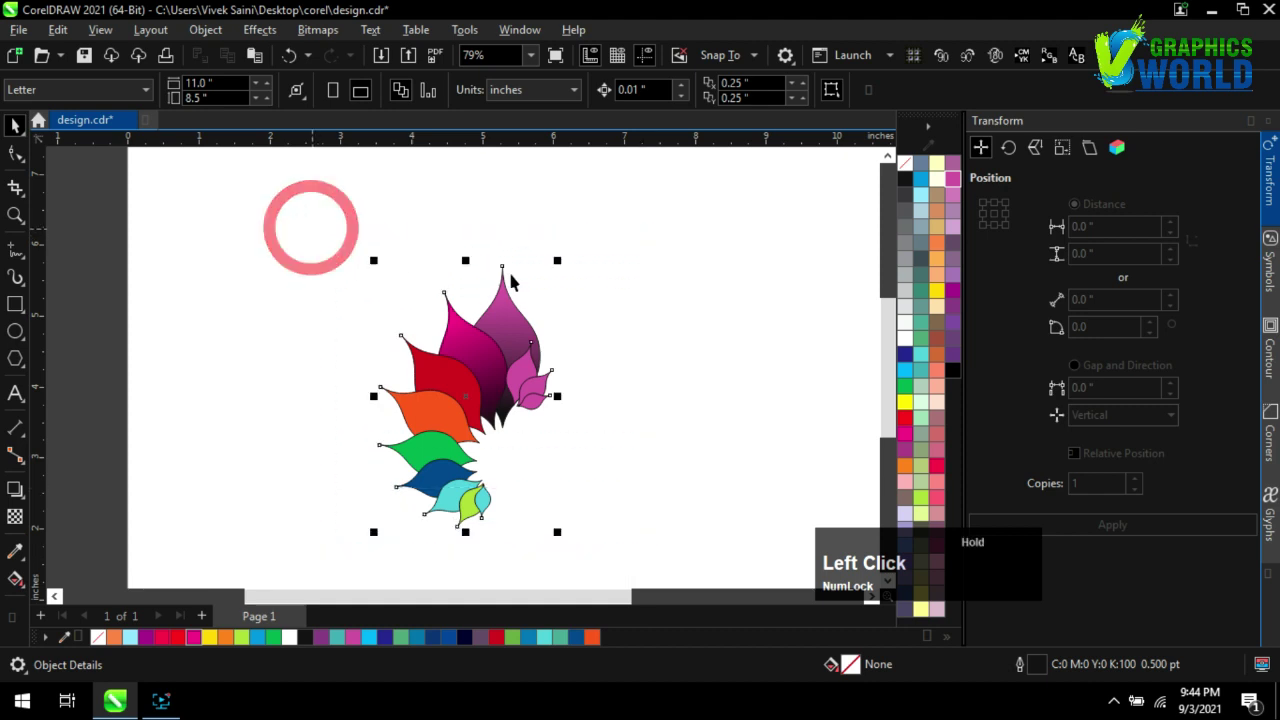
pyautogui.rightClick(905, 168)
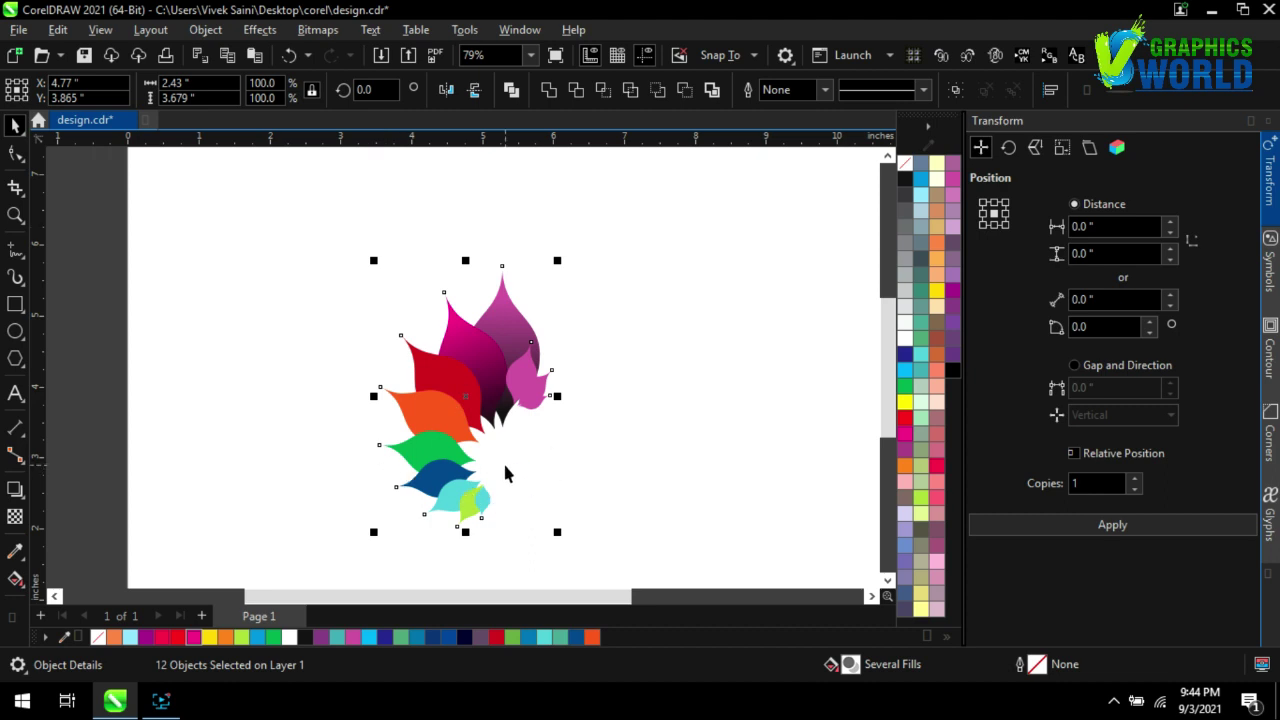
# Apply a uniform transparency of 10 with the Multiply merge mode to all the petals
pyautogui.click(16, 518)
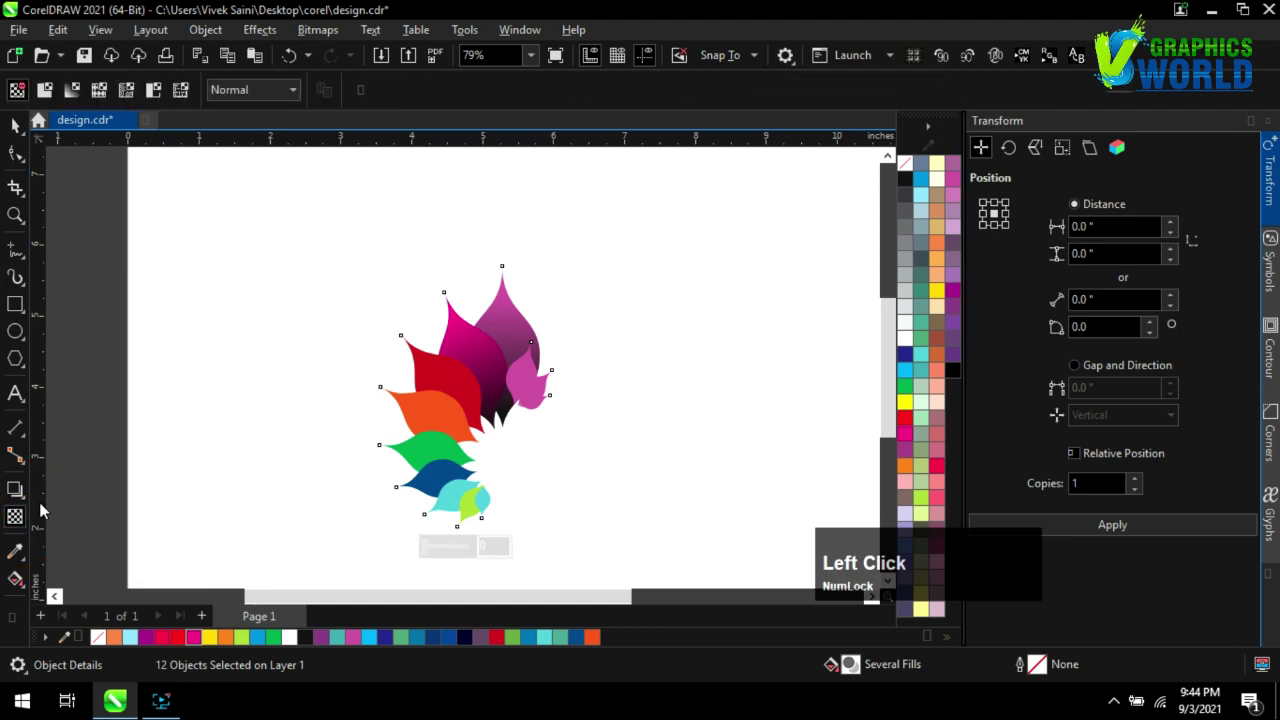
pyautogui.click(257, 90)
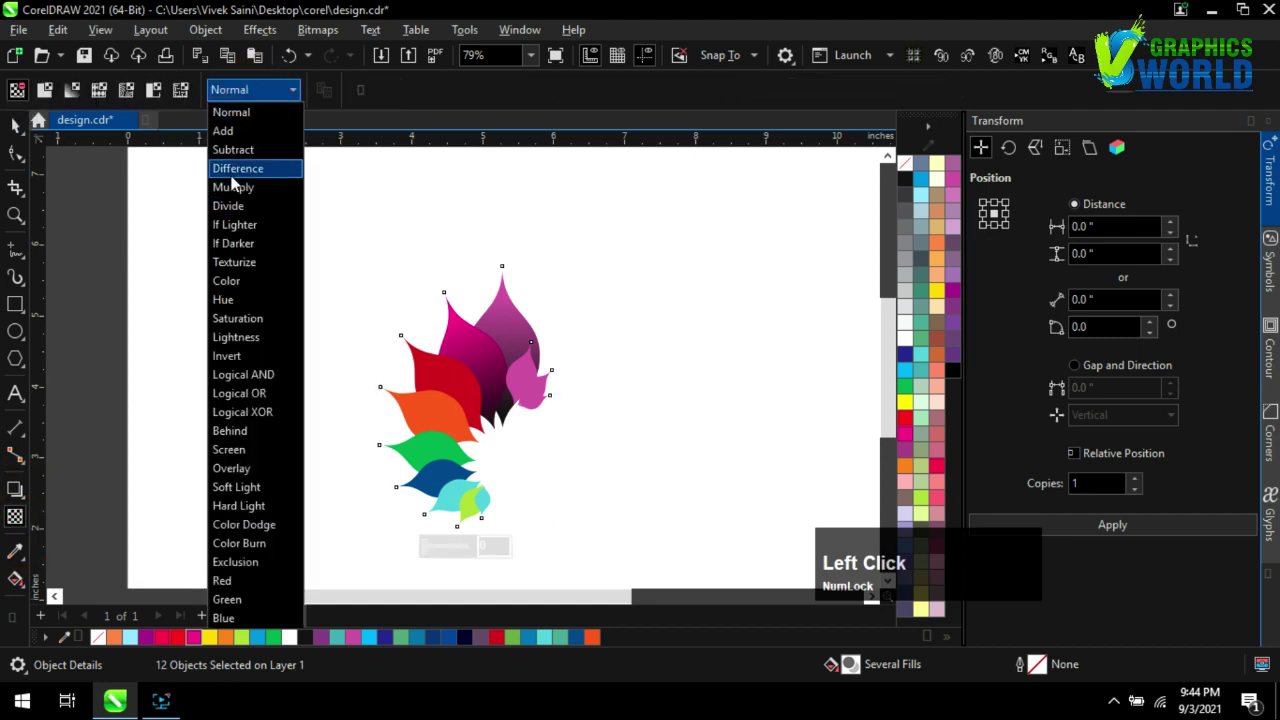
pyautogui.click(236, 190)
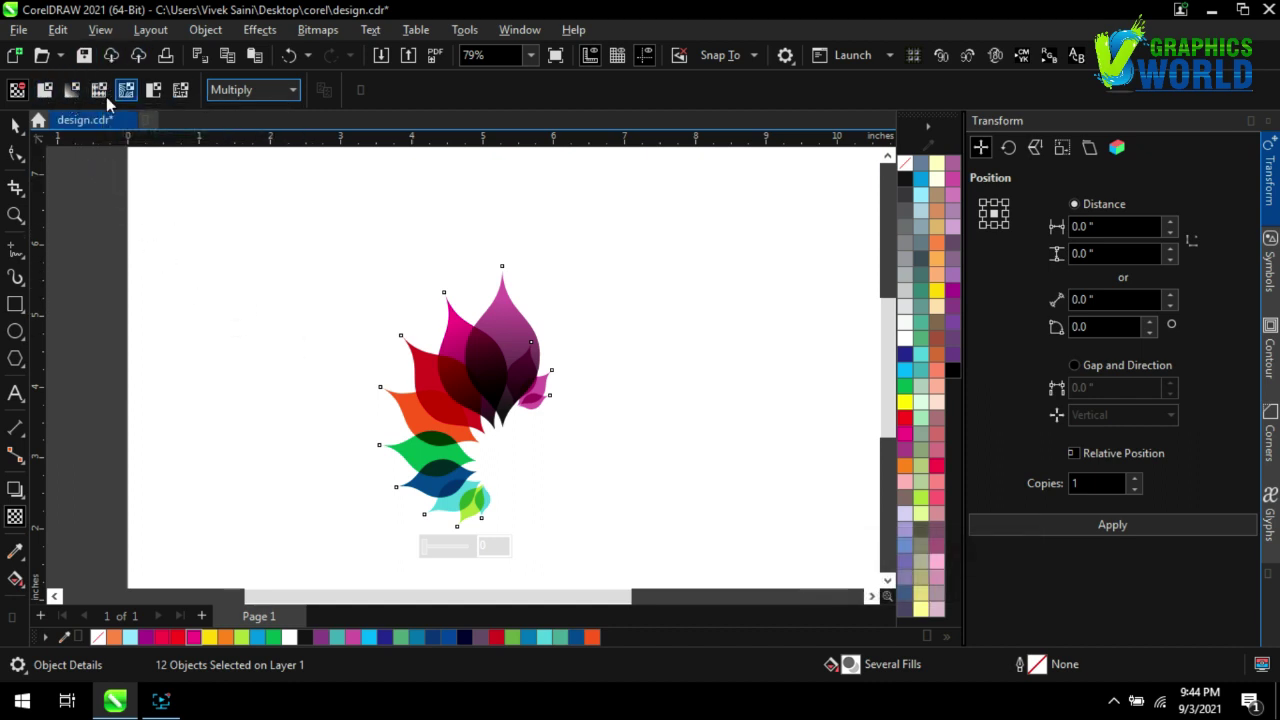
pyautogui.click(45, 91)
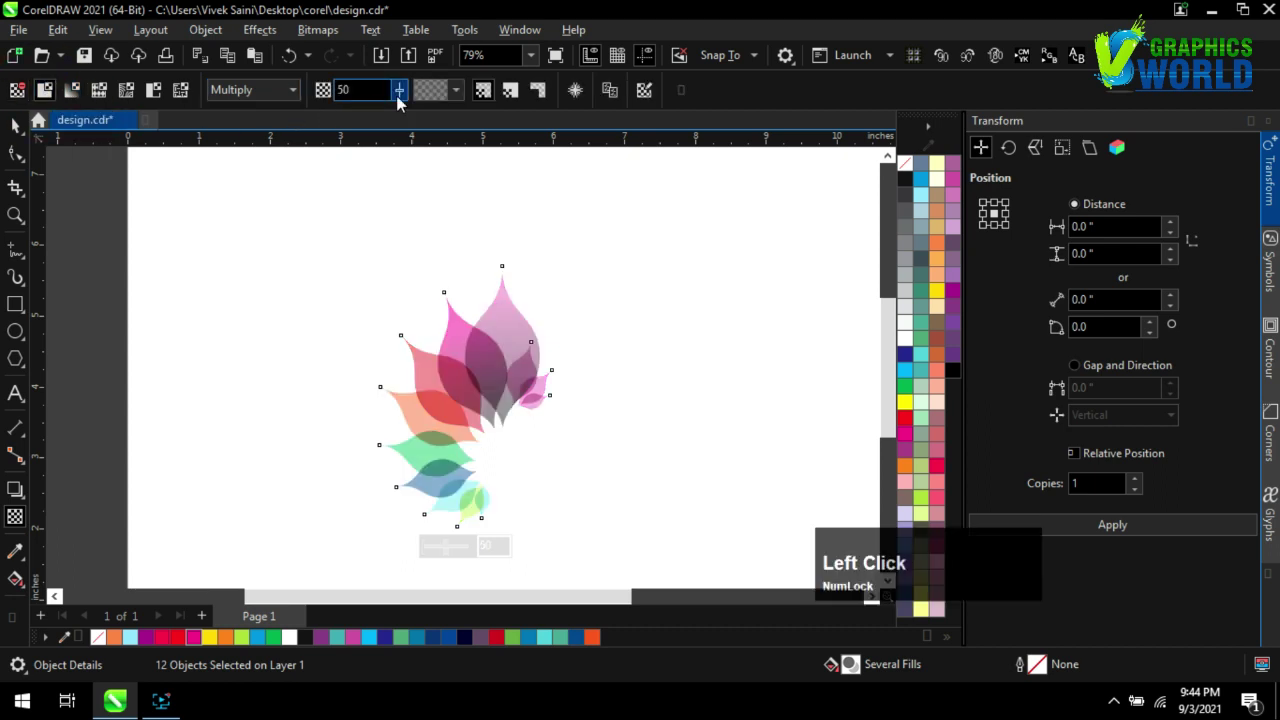
pyautogui.moveTo(399, 90)
pyautogui.mouseDown()
pyautogui.moveTo(368, 92)
pyautogui.moveTo(390, 89)
pyautogui.mouseUp()
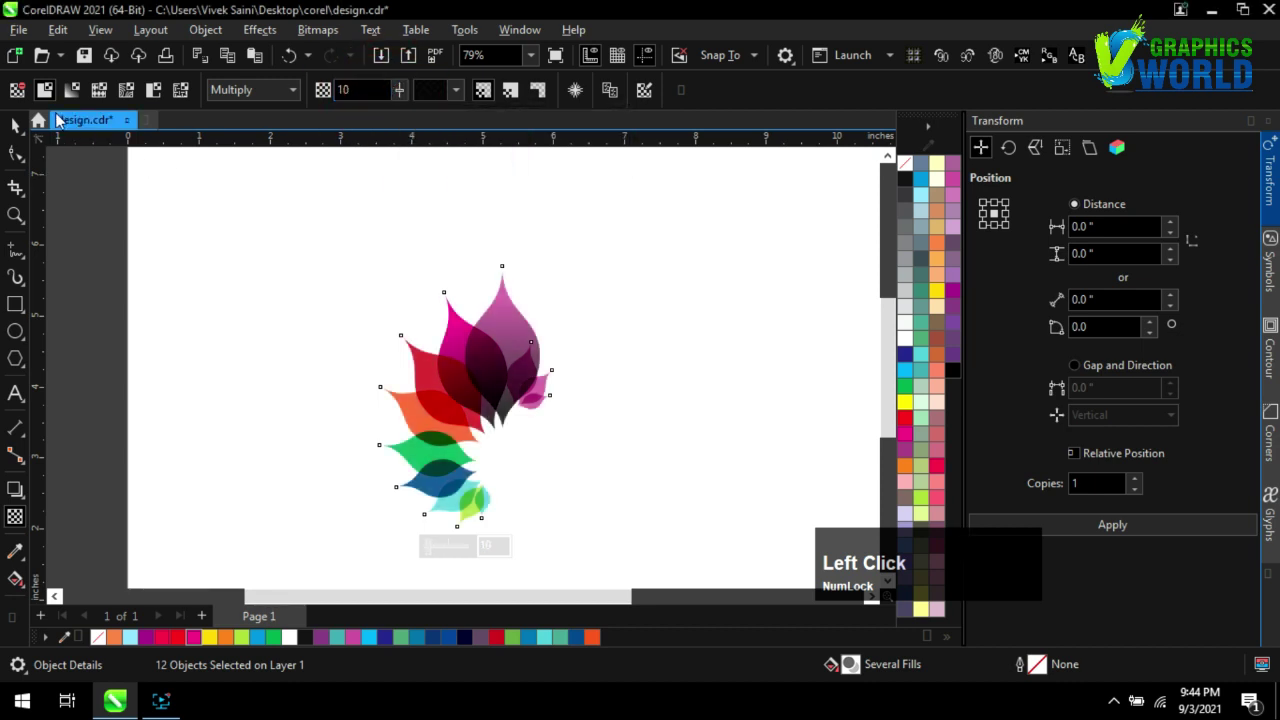
pyautogui.click(220, 250)
# Select all twelve petals of the ornament and group them
pyautogui.scroll(-3, 320, 285)
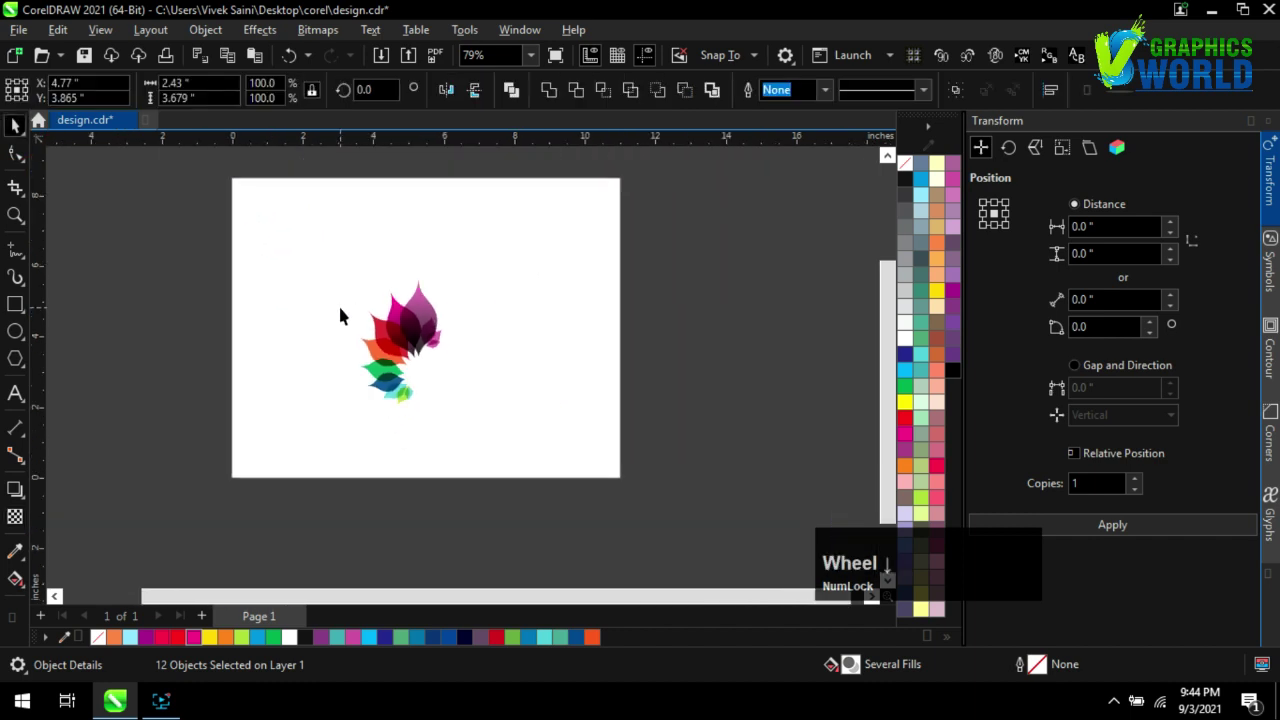
pyautogui.scroll(2, 500, 435)
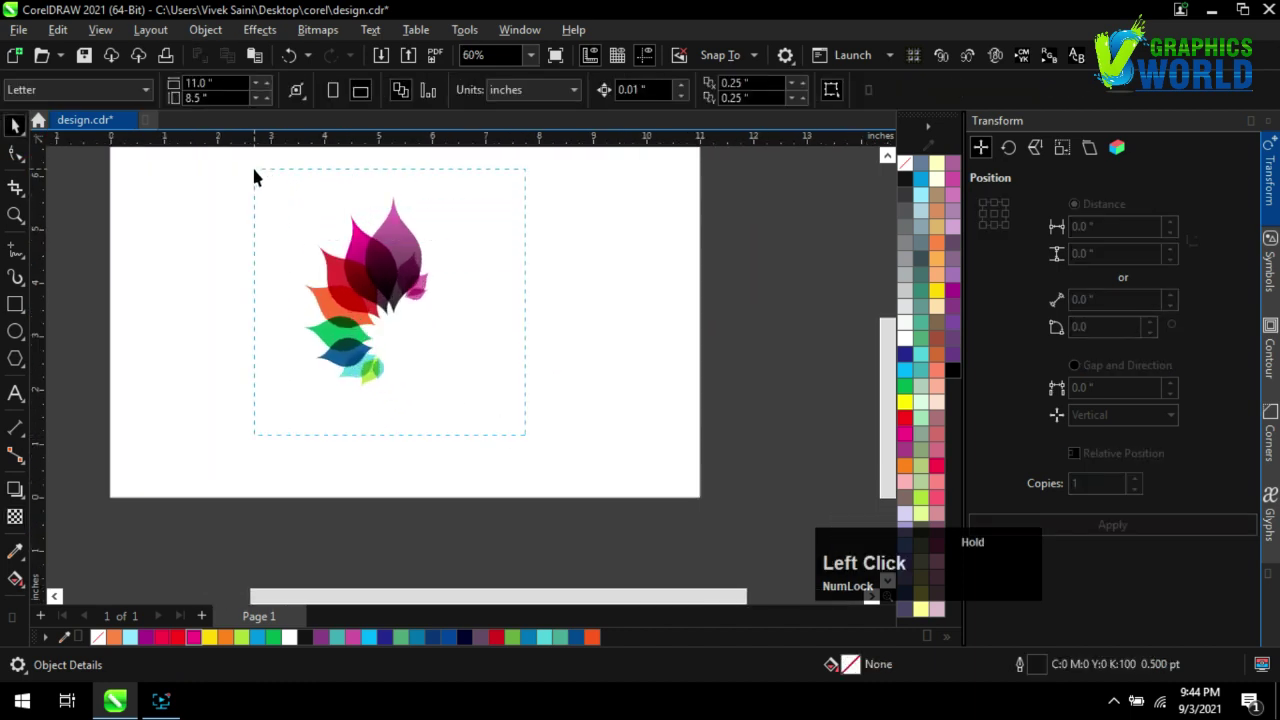
pyautogui.moveTo(254, 177); pyautogui.dragTo(574, 391)
pyautogui.hotkey('ctrl', 'g')
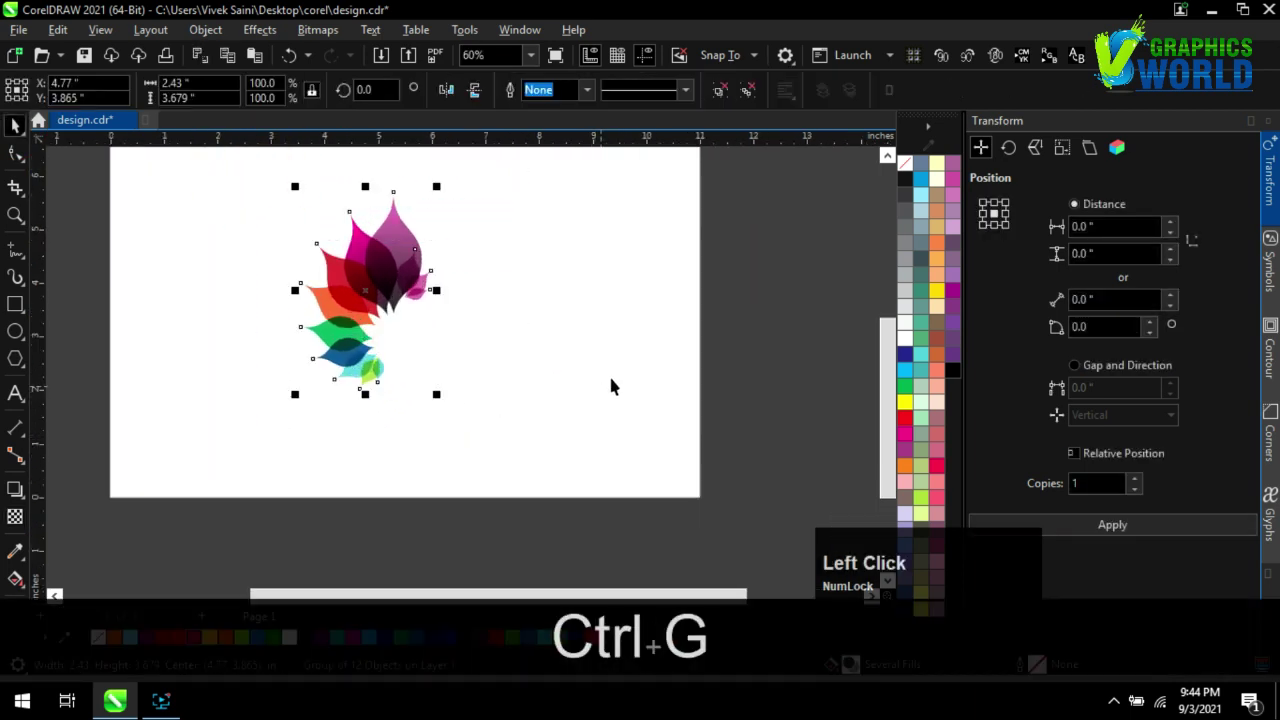
# Duplicate the petal group in place, scale the copy to about 69.8%, and position it within the original fan
pyautogui.click(1031, 522)
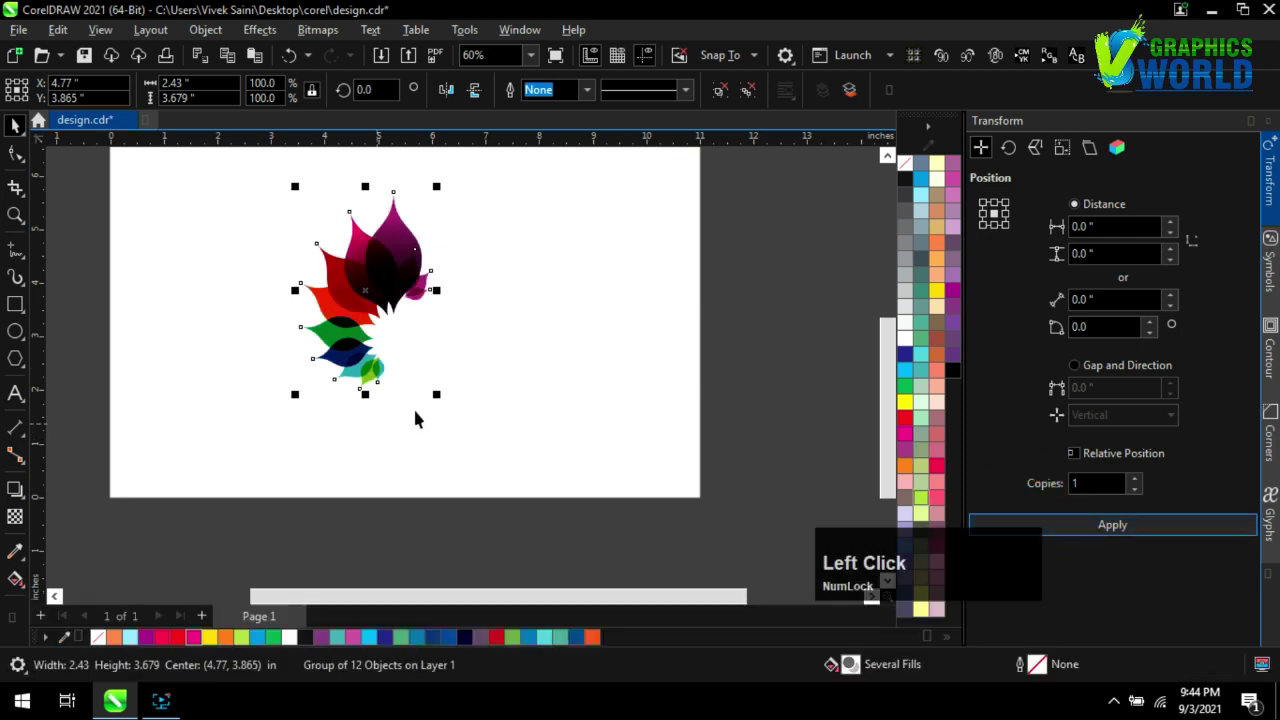
pyautogui.moveTo(295, 187); pyautogui.dragTo(336, 215)
pyautogui.scroll(2, 421, 329)
pyautogui.moveTo(440, 357)
pyautogui.mouseDown()
pyautogui.moveTo(437, 337)
pyautogui.moveTo(426, 350)
pyautogui.mouseUp()
pyautogui.scroll(1, 440, 341)
pyautogui.scroll(-1, 403, 393)
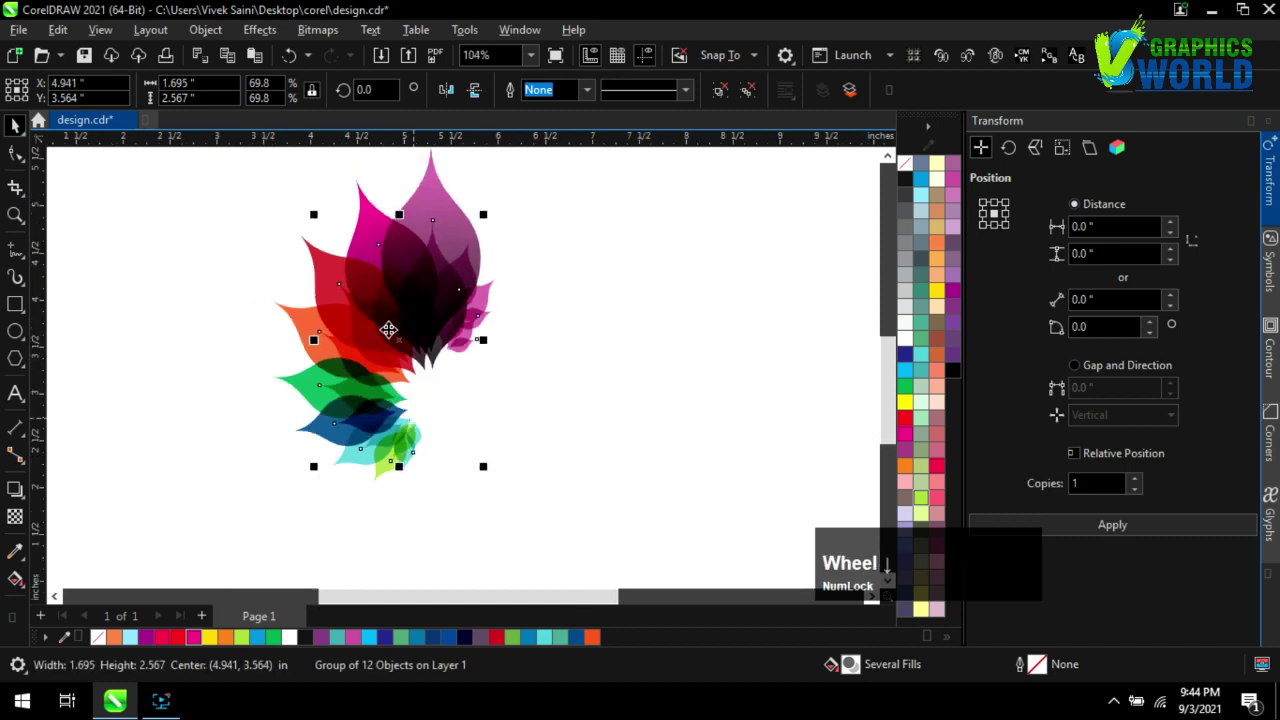
# Change the smaller petal group's transparency merge mode to Overlay
pyautogui.click(15, 516)
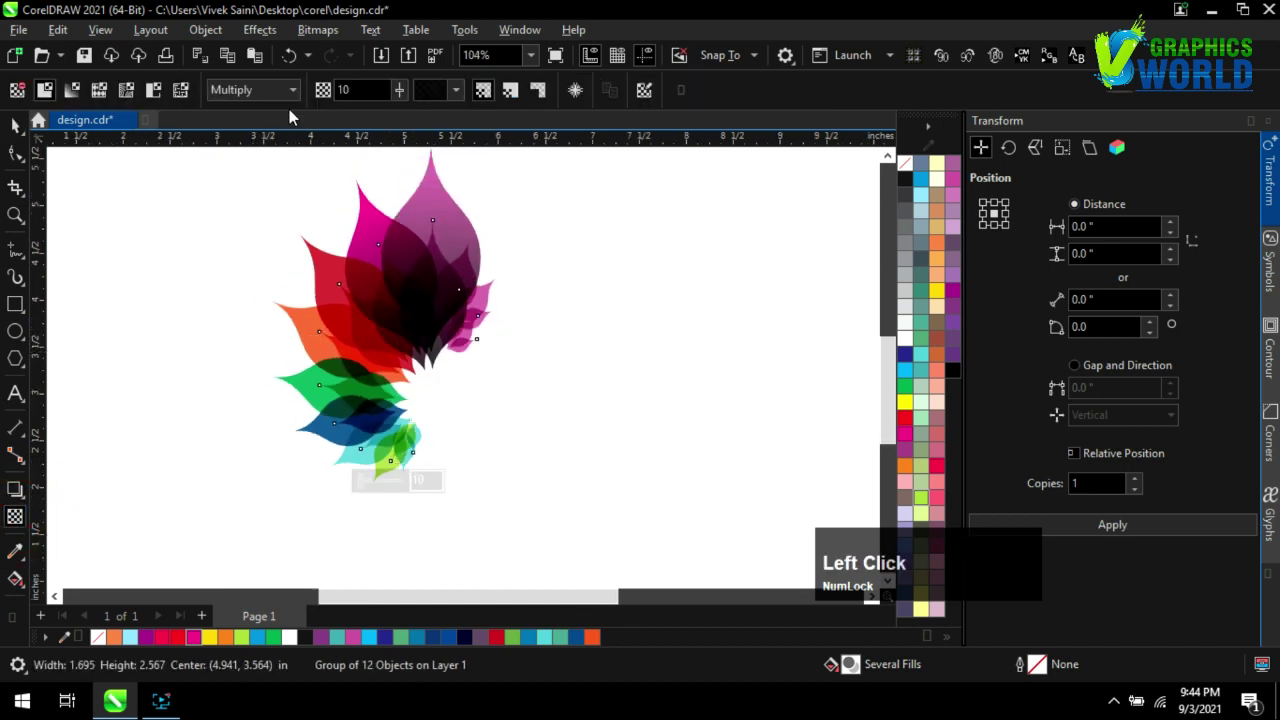
pyautogui.click(290, 92)
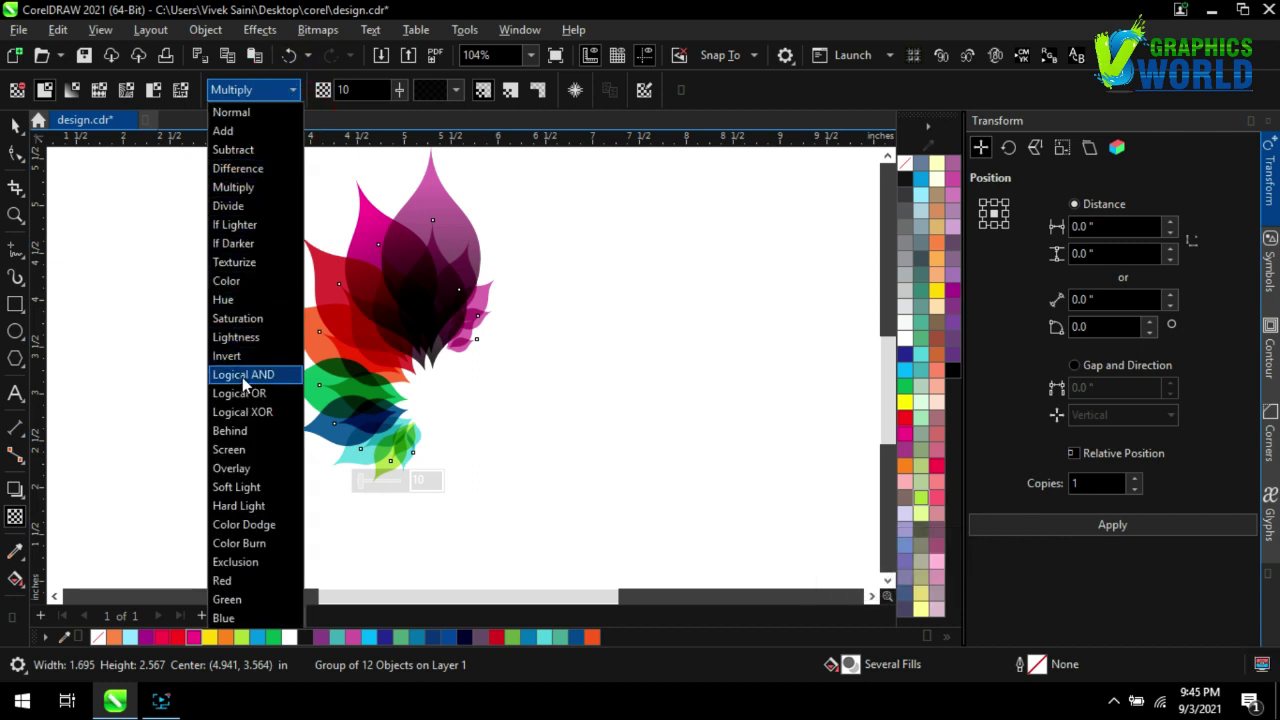
pyautogui.click(238, 468)
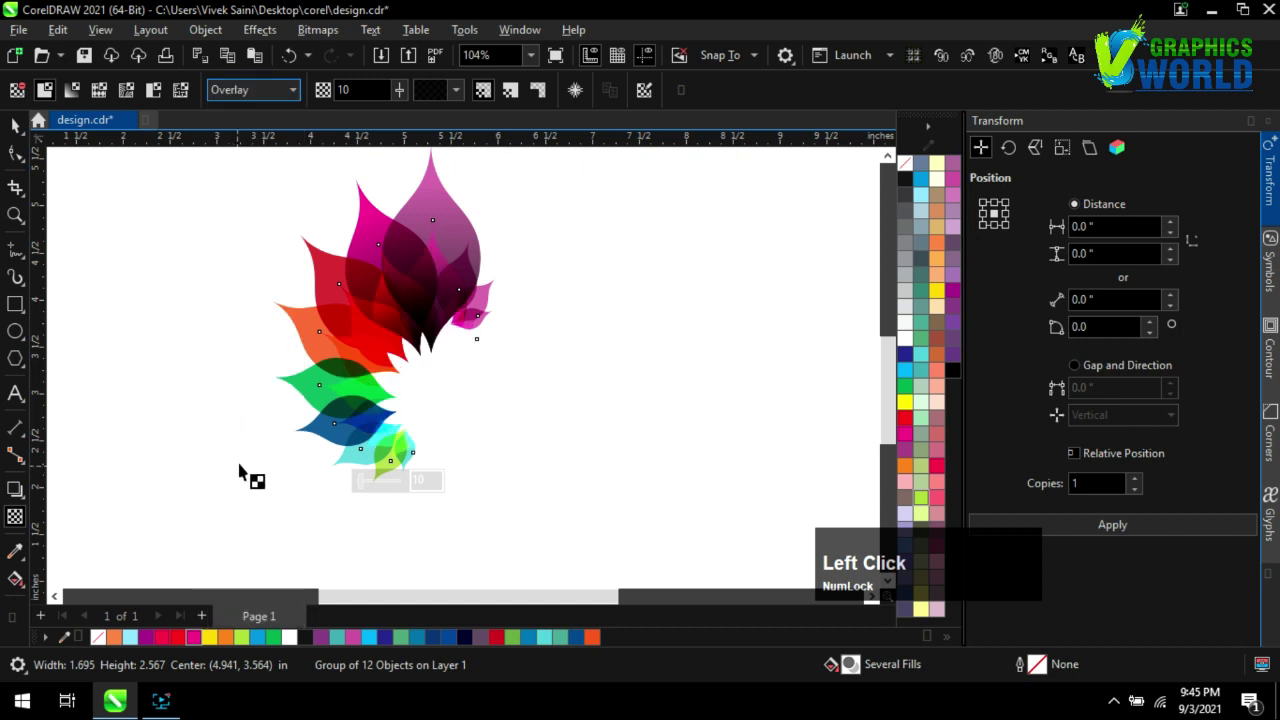
pyautogui.click(14, 121)
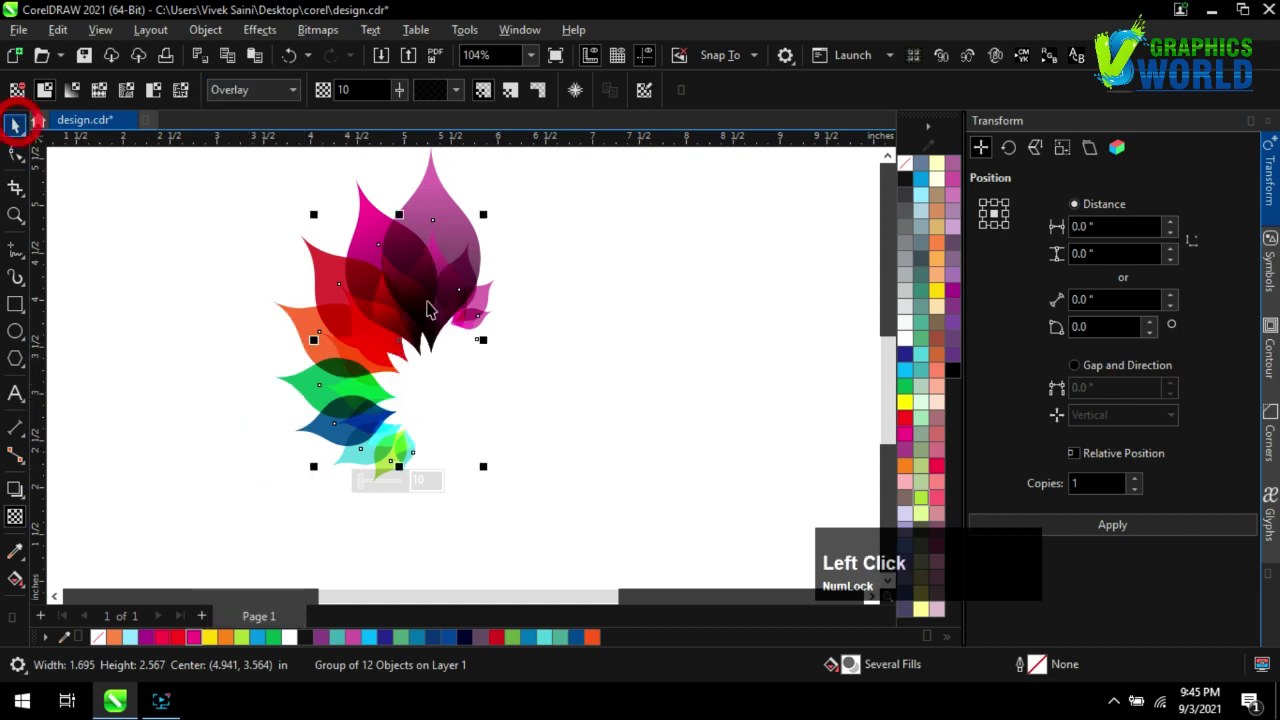
pyautogui.scroll(-1, 541, 333)
pyautogui.click(542, 323)
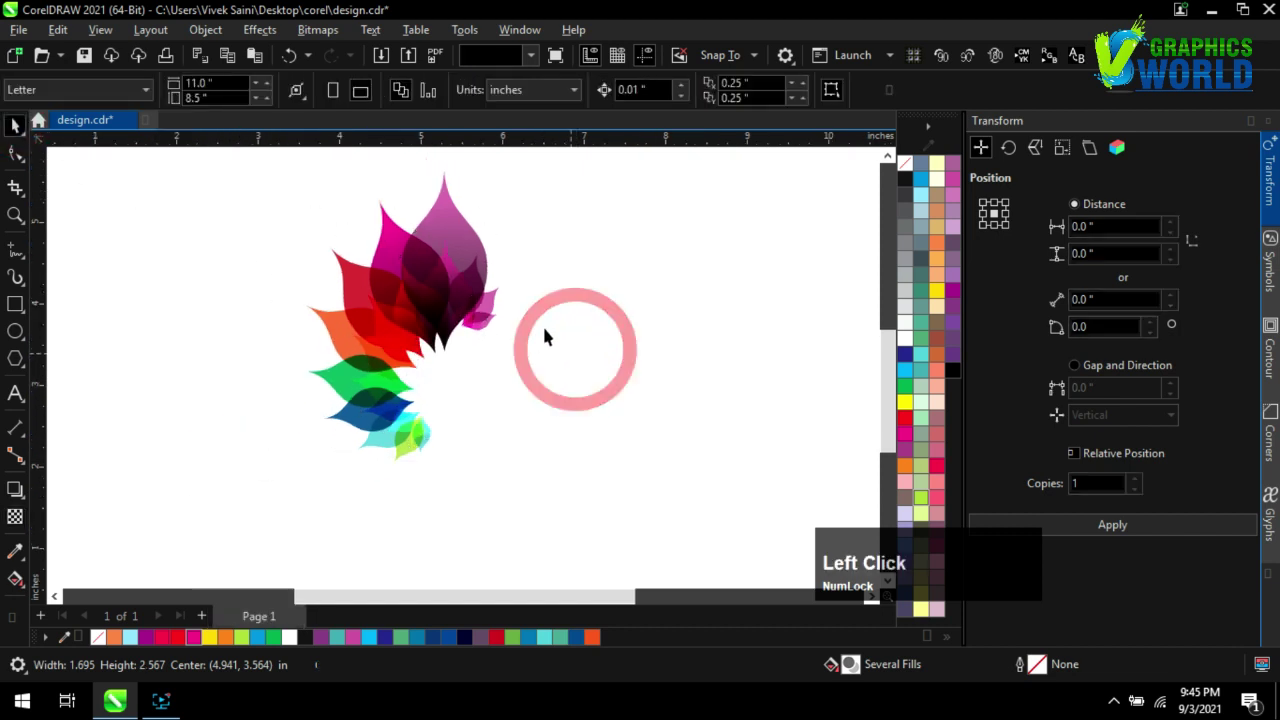
# Shift the smaller petal group slightly upward within the fan and set its transparency to 58
pyautogui.click(487, 313)
pyautogui.click(417, 372)
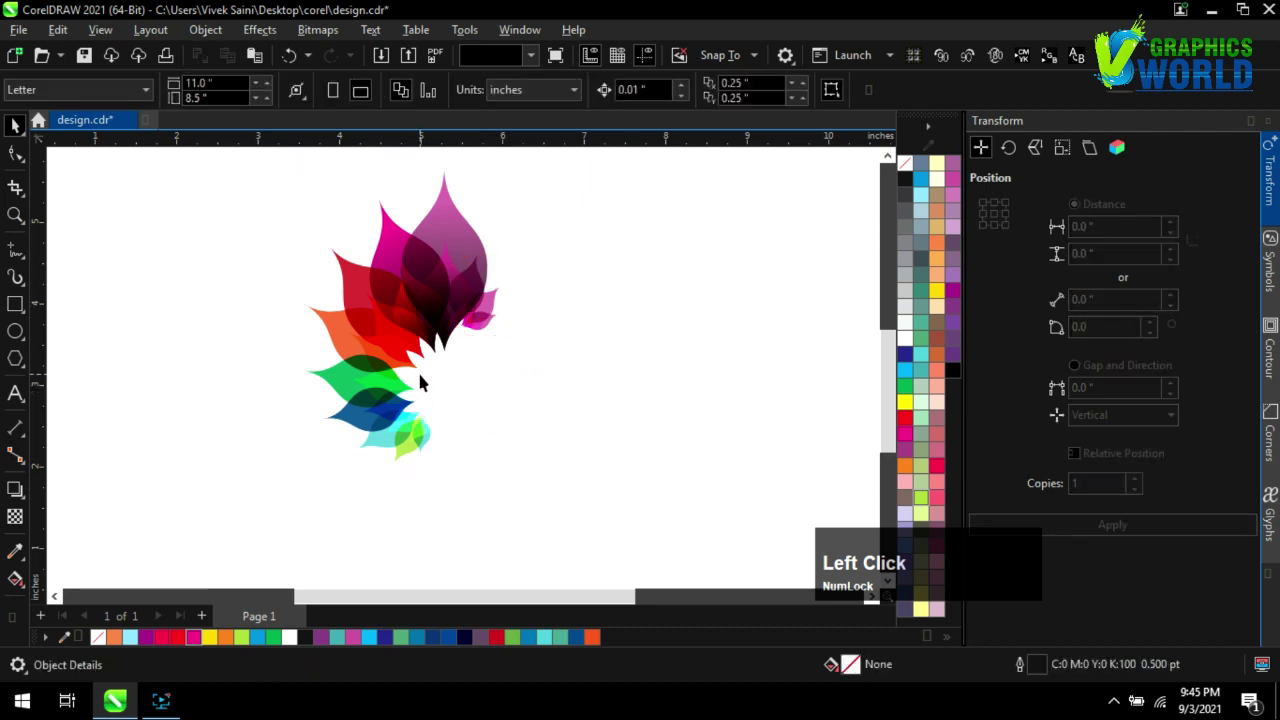
pyautogui.click(416, 372)
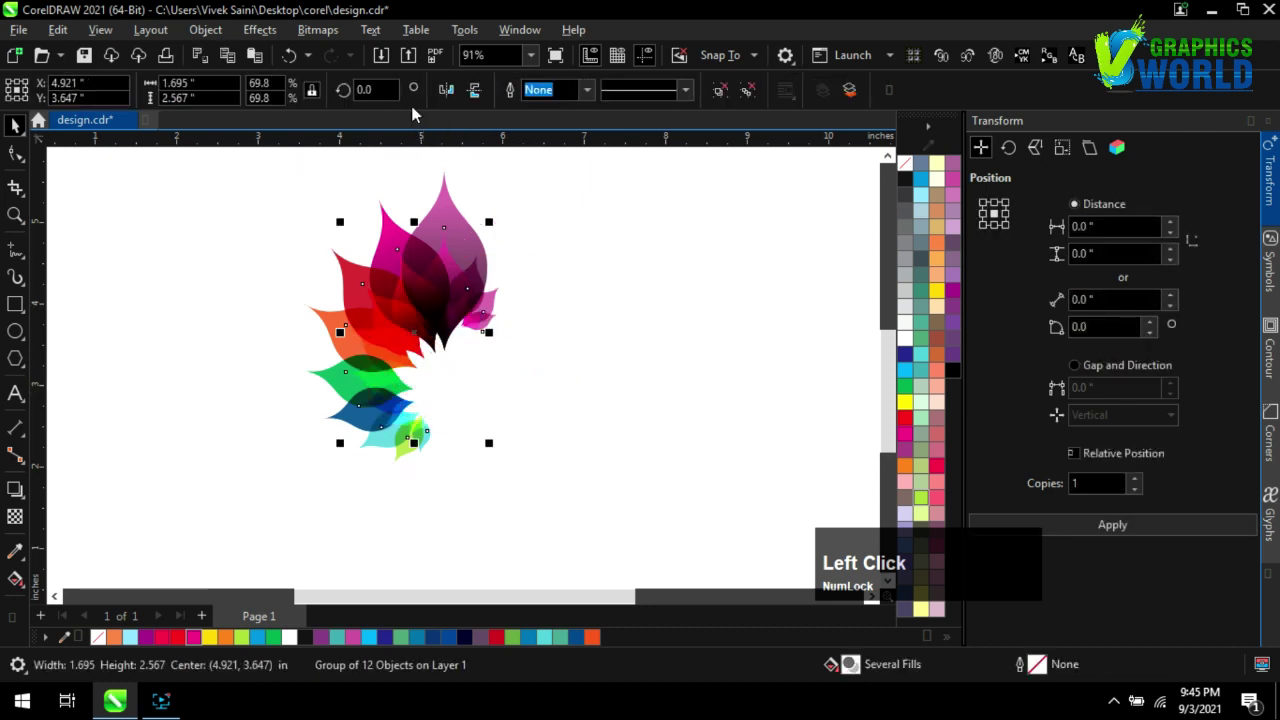
pyautogui.click(14, 516)
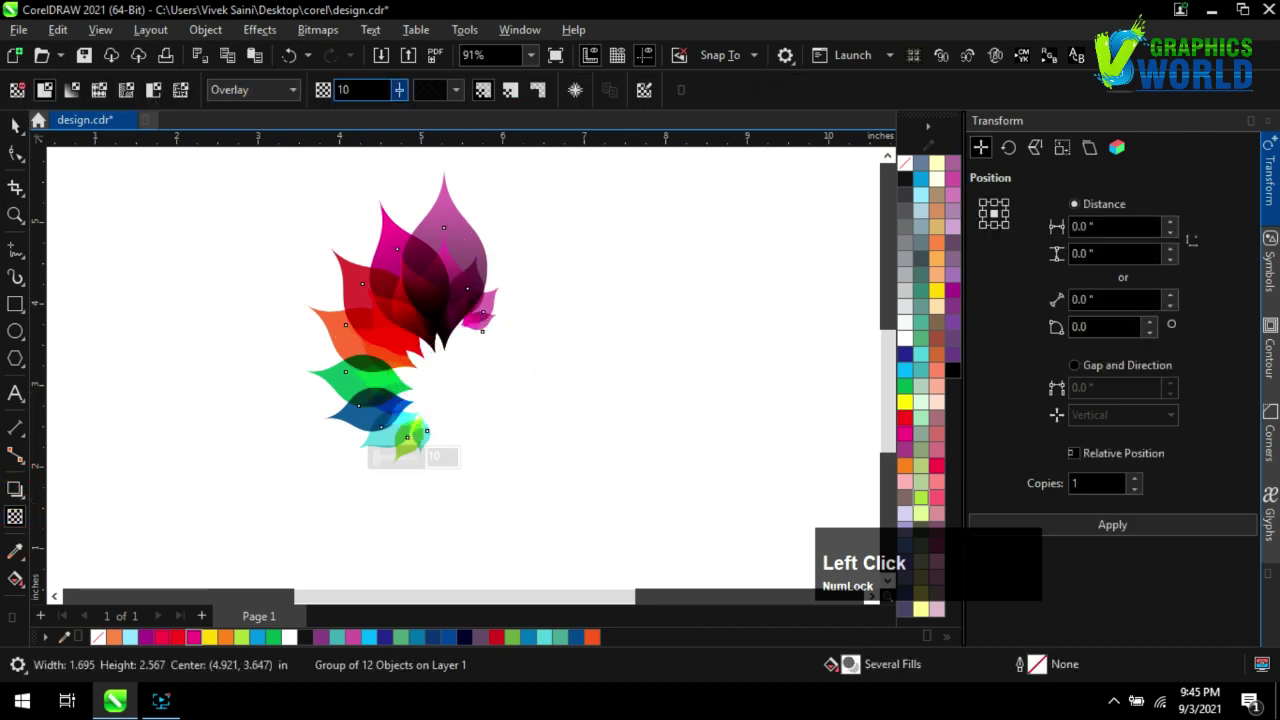
pyautogui.moveTo(397, 90)
pyautogui.mouseDown()
pyautogui.moveTo(429, 91)
pyautogui.moveTo(400, 89)
pyautogui.moveTo(410, 95)
pyautogui.mouseUp()
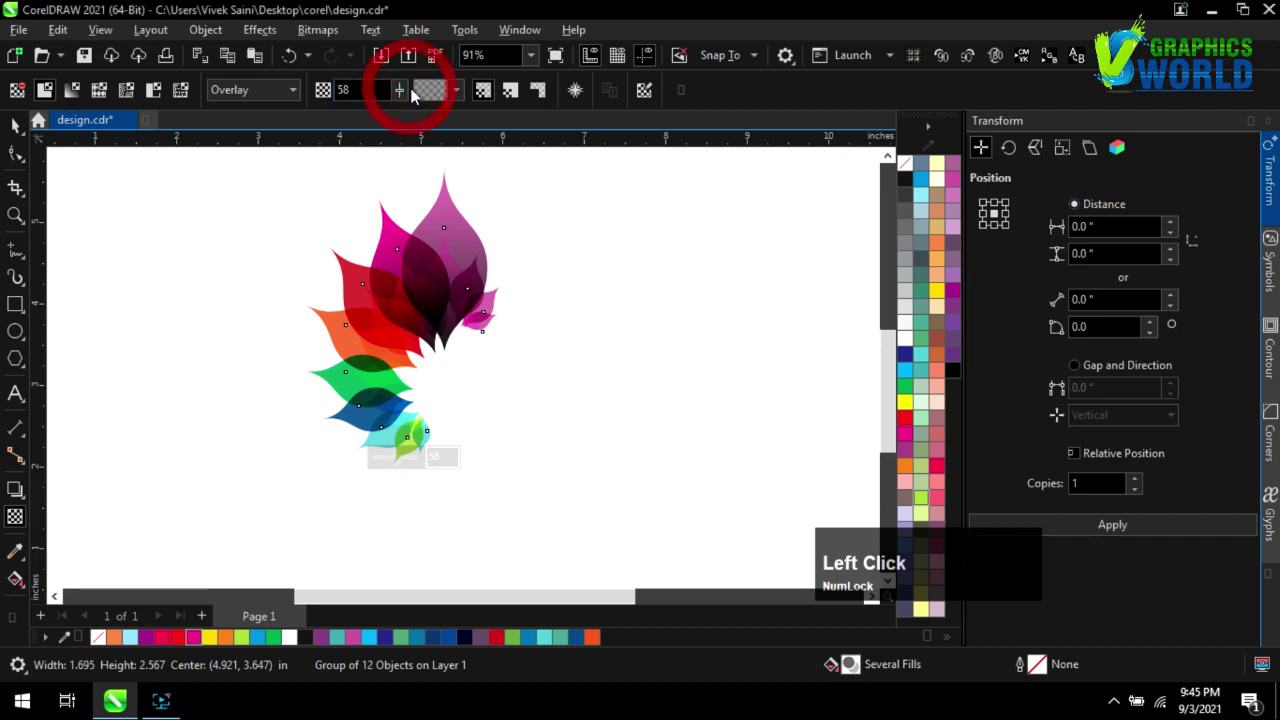
pyautogui.click(14, 126)
# Select both the original and the smaller petal groups and group them together
pyautogui.click(148, 271)
pyautogui.scroll(-1, 531, 487)
pyautogui.moveTo(637, 498); pyautogui.dragTo(310, 276)
pyautogui.moveTo(271, 175); pyautogui.dragTo(271, 172)
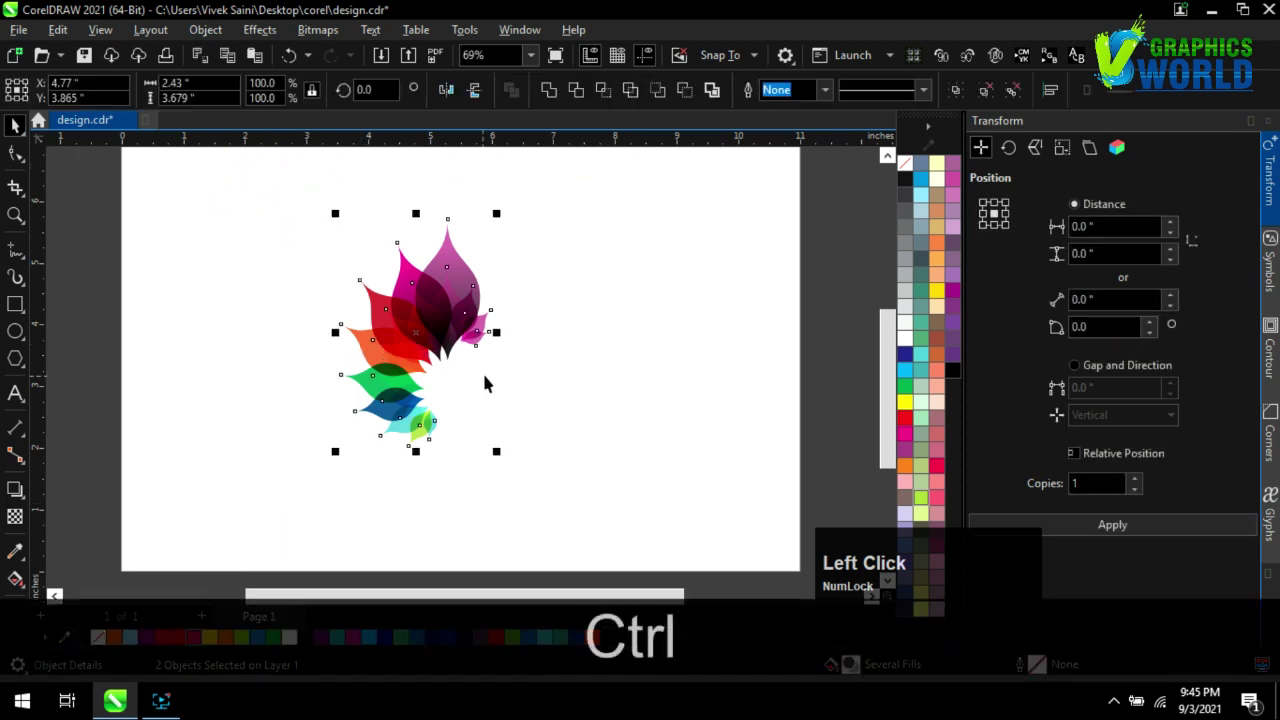
pyautogui.hotkey('ctrl', 'g')
pyautogui.click(605, 369)
# Draw a circle about 0.159 inches wide beside the ornament, fill it with C:20 M:80 Y:0 K:0, and remove its outline
pyautogui.scroll(1, 481, 358)
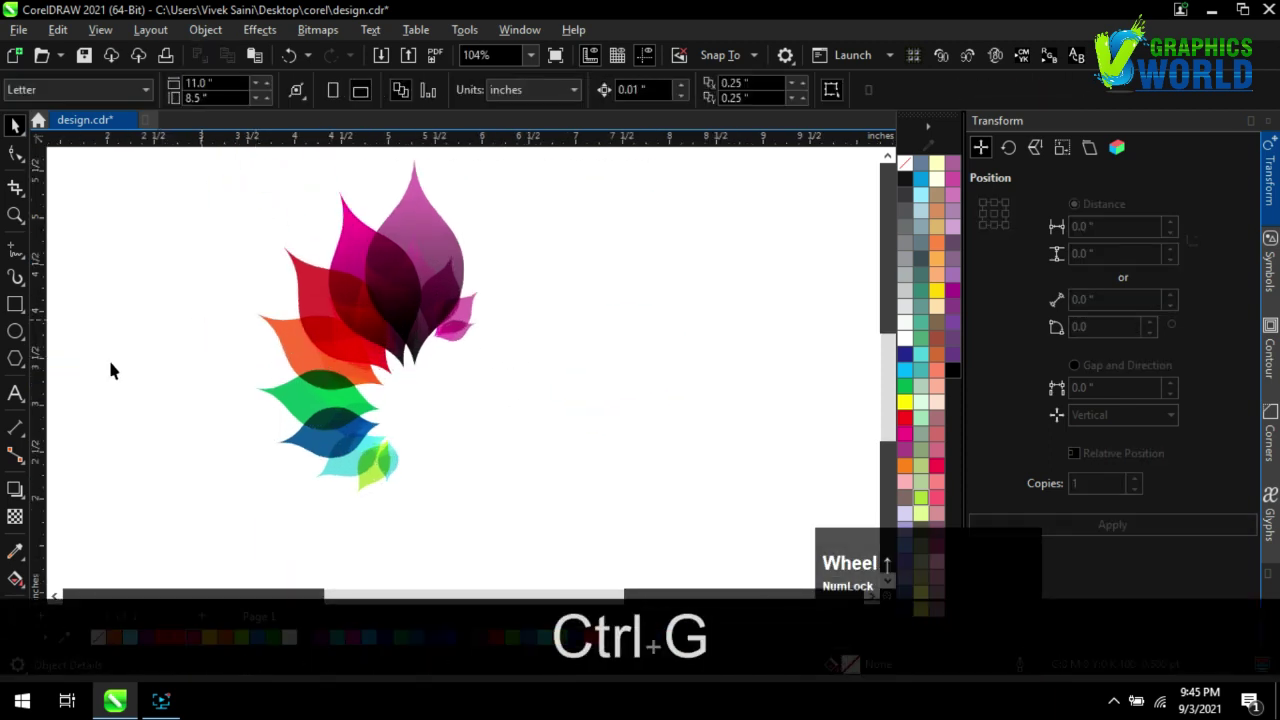
pyautogui.click(15, 333)
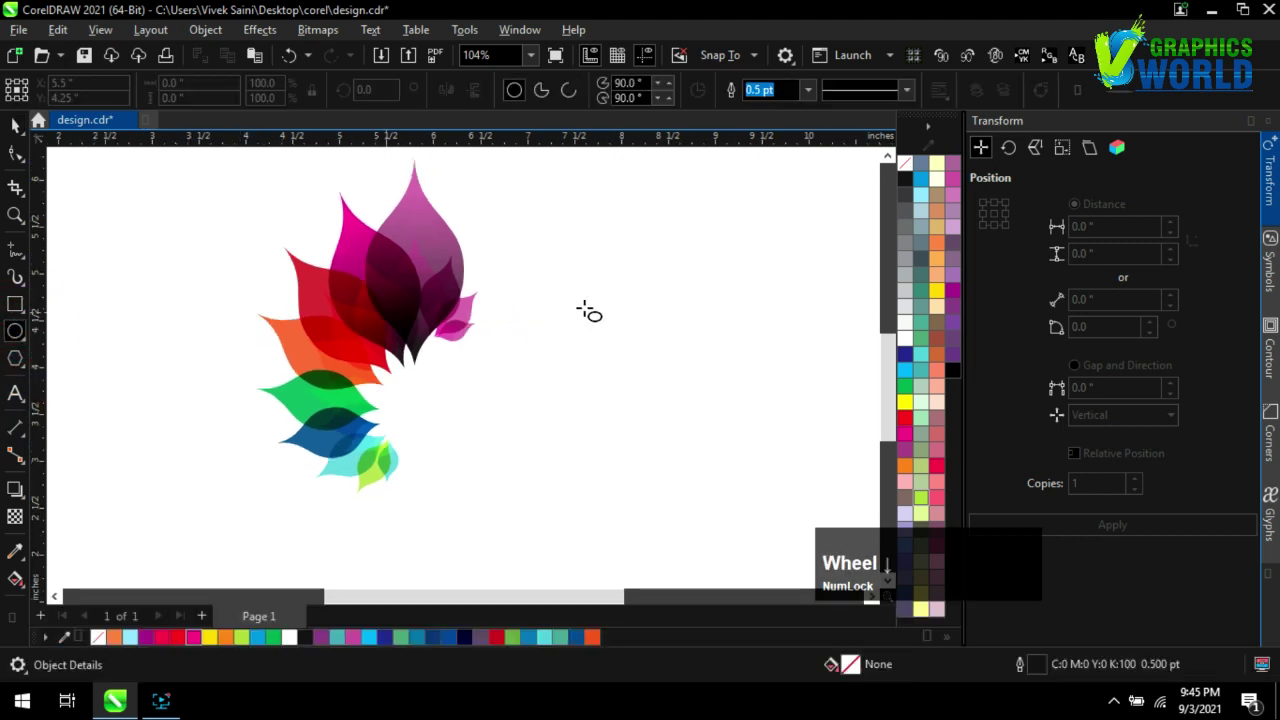
pyautogui.scroll(1, 605, 290)
pyautogui.moveTo(553, 269); pyautogui.dragTo(587, 302)
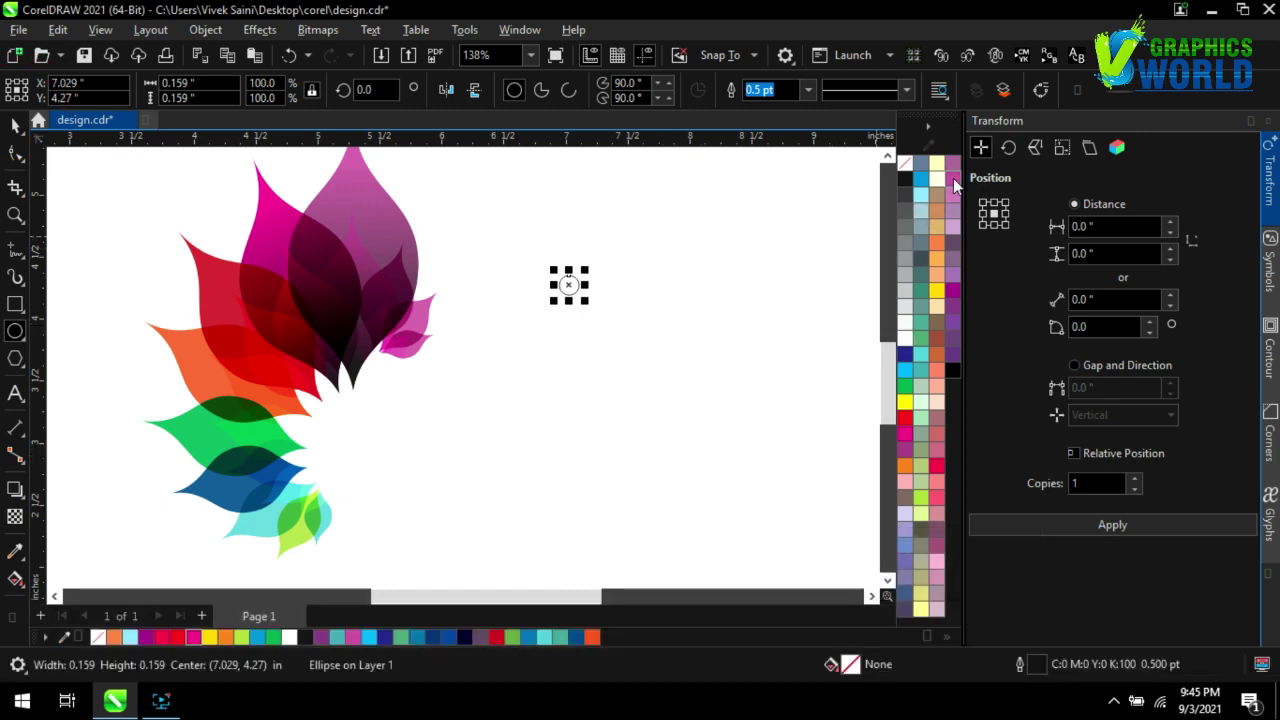
pyautogui.click(953, 178)
pyautogui.rightClick(905, 163)
pyautogui.click(694, 317)
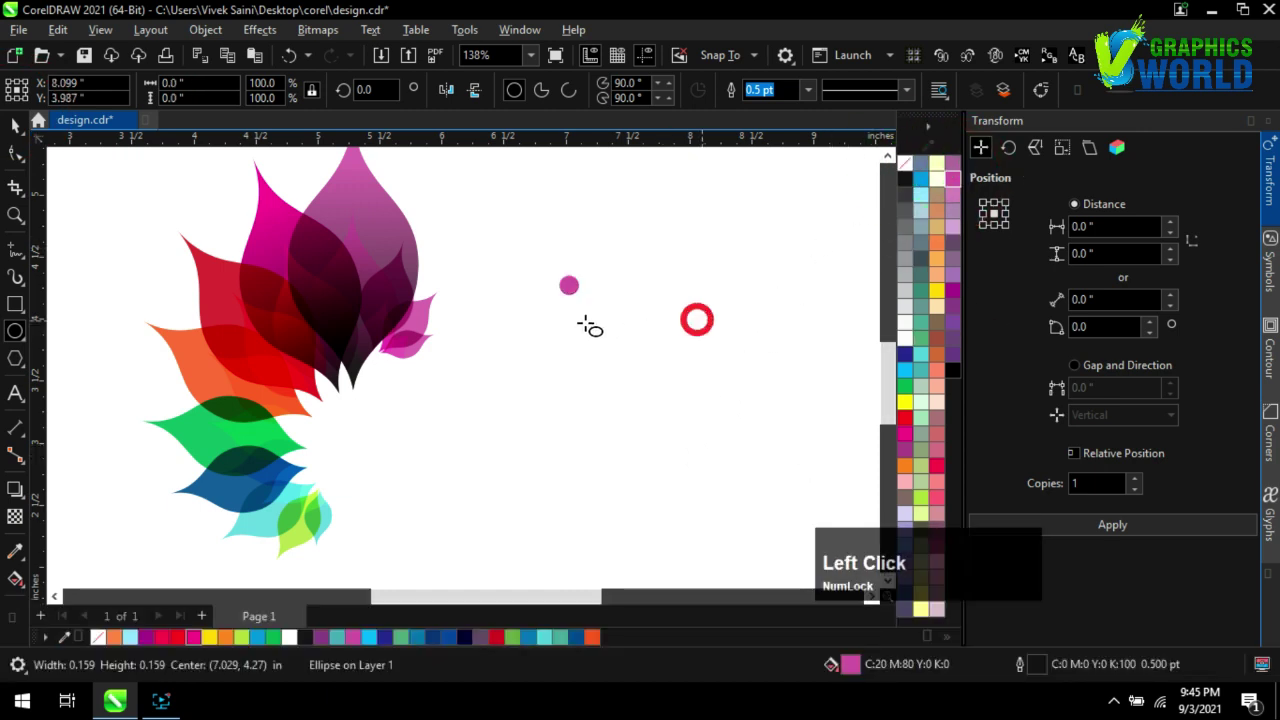
# Duplicate the magenta circle and place a smaller copy beside it
pyautogui.scroll(-1, 452, 322)
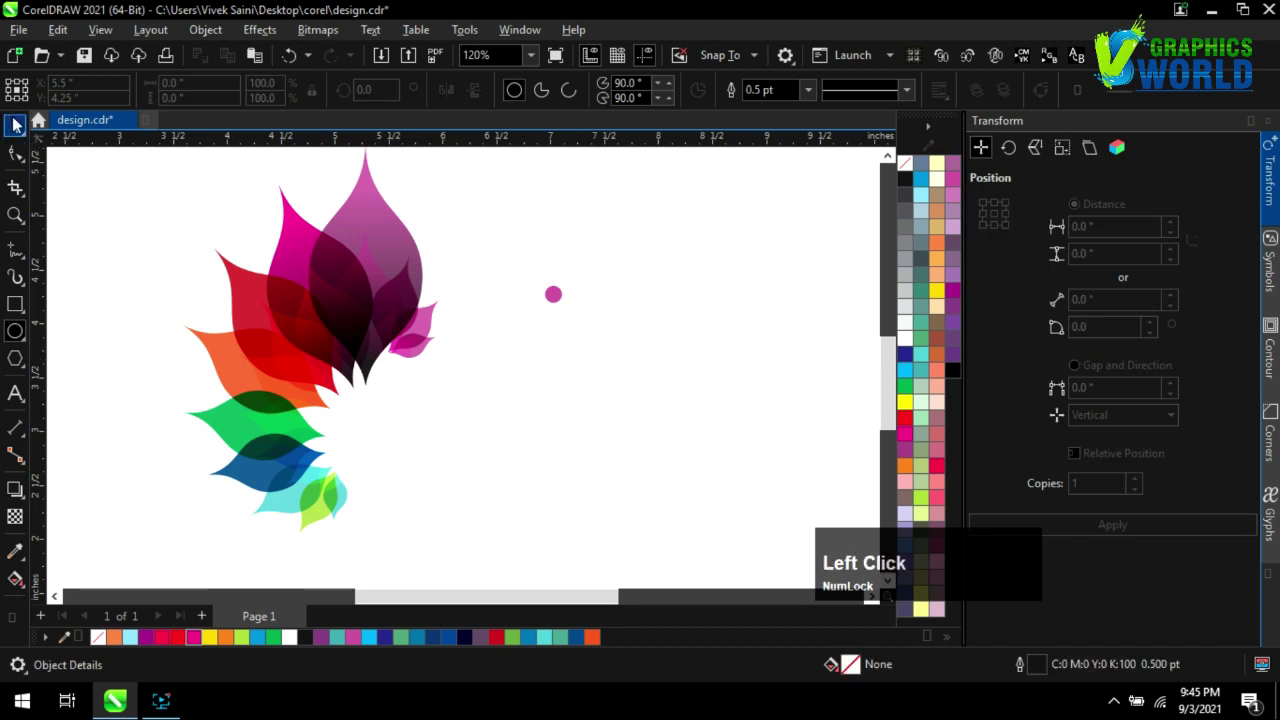
pyautogui.click(16, 124)
pyautogui.scroll(3, 580, 290)
pyautogui.click(538, 294)
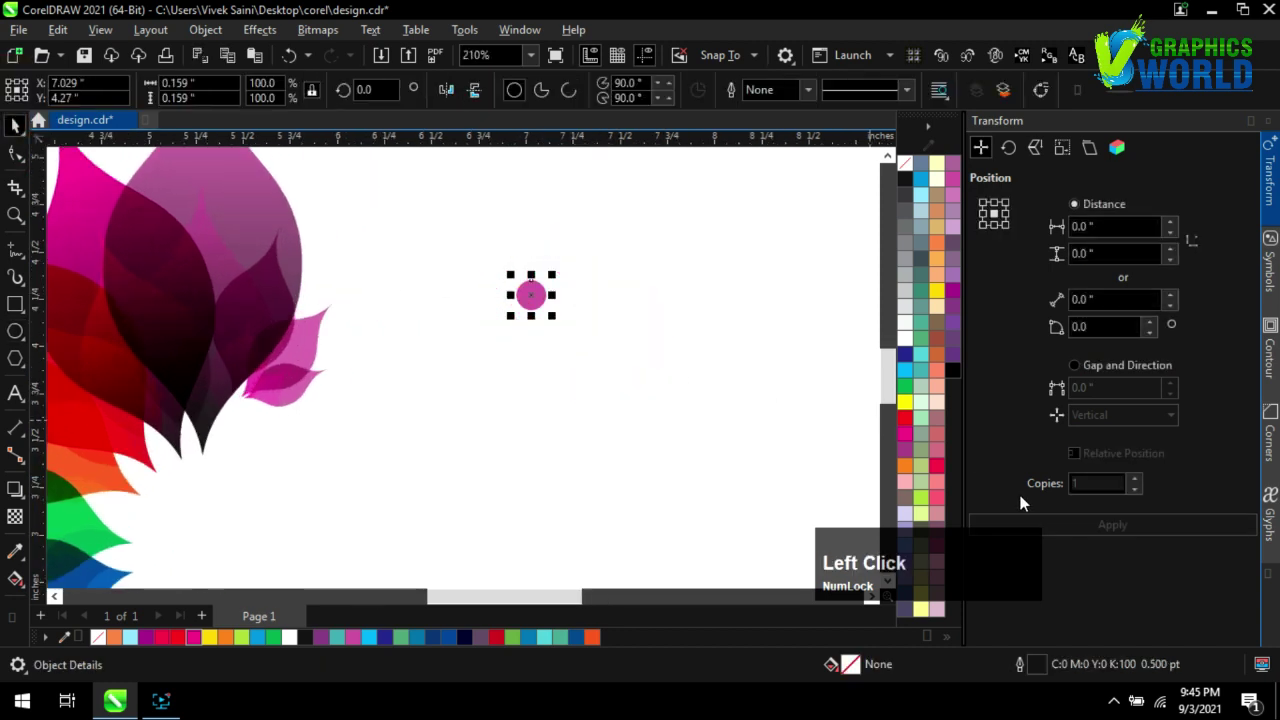
pyautogui.click(1070, 525)
pyautogui.moveTo(545, 303); pyautogui.dragTo(557, 237)
# Add more small duplicate dots around the magenta circle, one of them about 0.054 inches wide
pyautogui.click(600, 338)
pyautogui.scroll(3, 579, 314)
pyautogui.click(1069, 530)
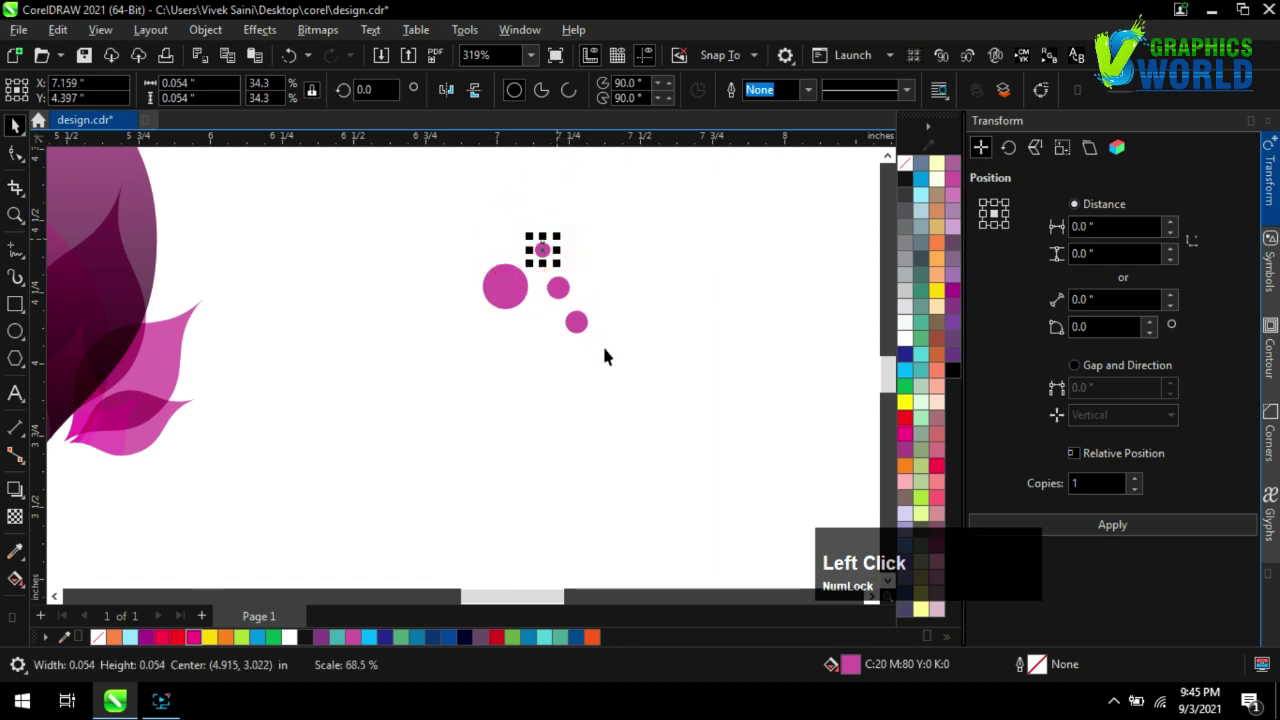
pyautogui.moveTo(573, 327); pyautogui.dragTo(545, 330)
pyautogui.click(631, 369)
# Duplicate the three smaller dots and arrange the reduced copies on the cluster's lower-right side, the smallest about 0.023 inches wide
pyautogui.moveTo(640, 370); pyautogui.dragTo(520, 231)
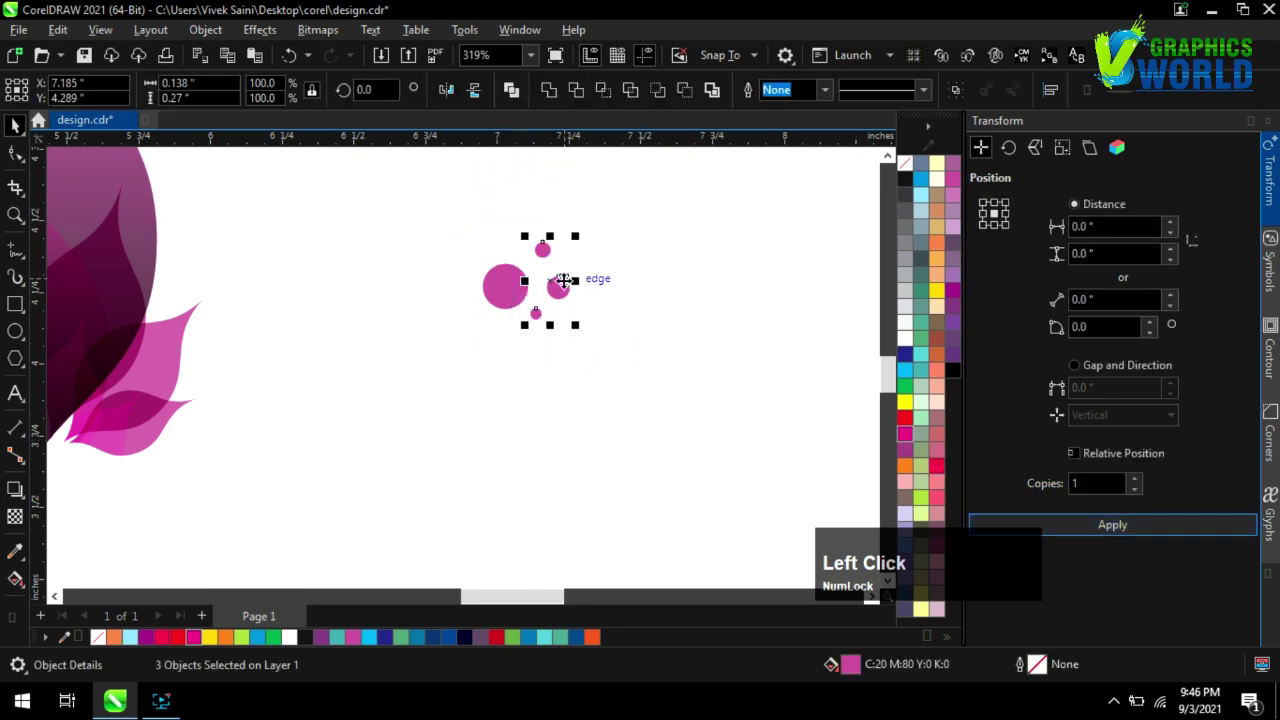
pyautogui.moveTo(566, 284); pyautogui.dragTo(591, 320)
pyautogui.click(631, 424)
pyautogui.click(553, 354)
pyautogui.moveTo(556, 360); pyautogui.dragTo(551, 337)
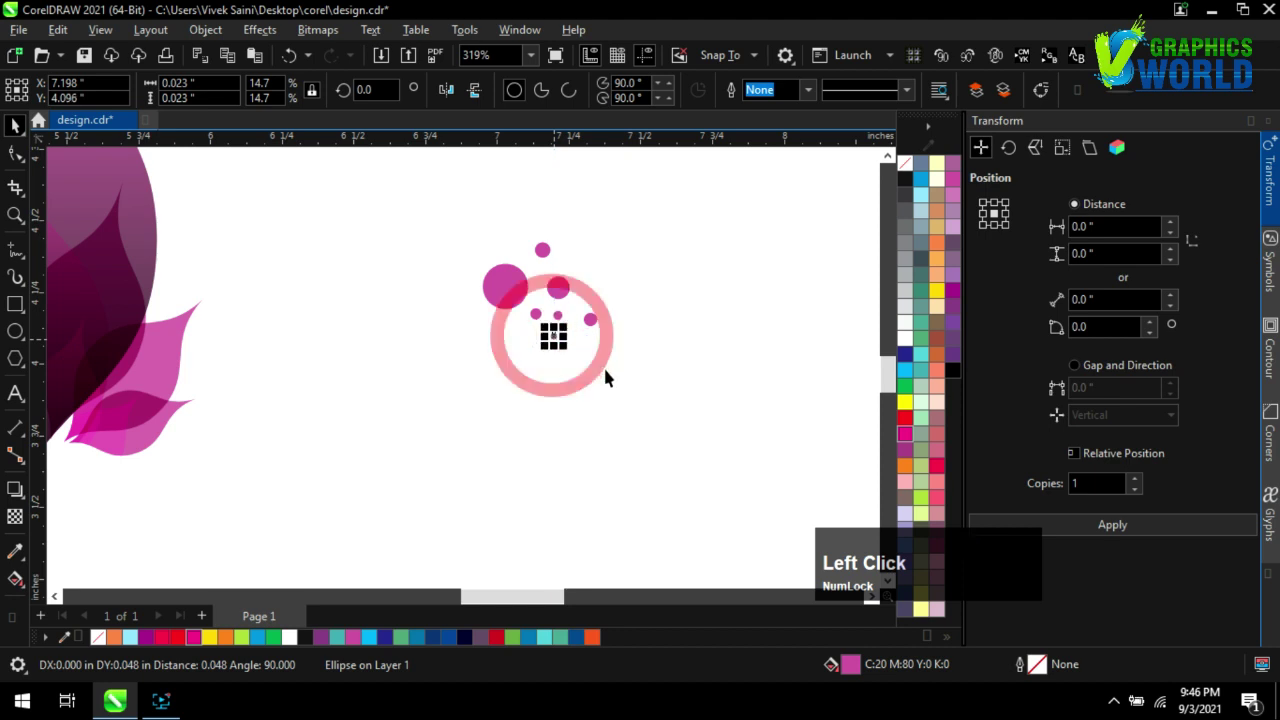
pyautogui.moveTo(647, 365); pyautogui.dragTo(579, 334)
pyautogui.scroll(1, 592, 320)
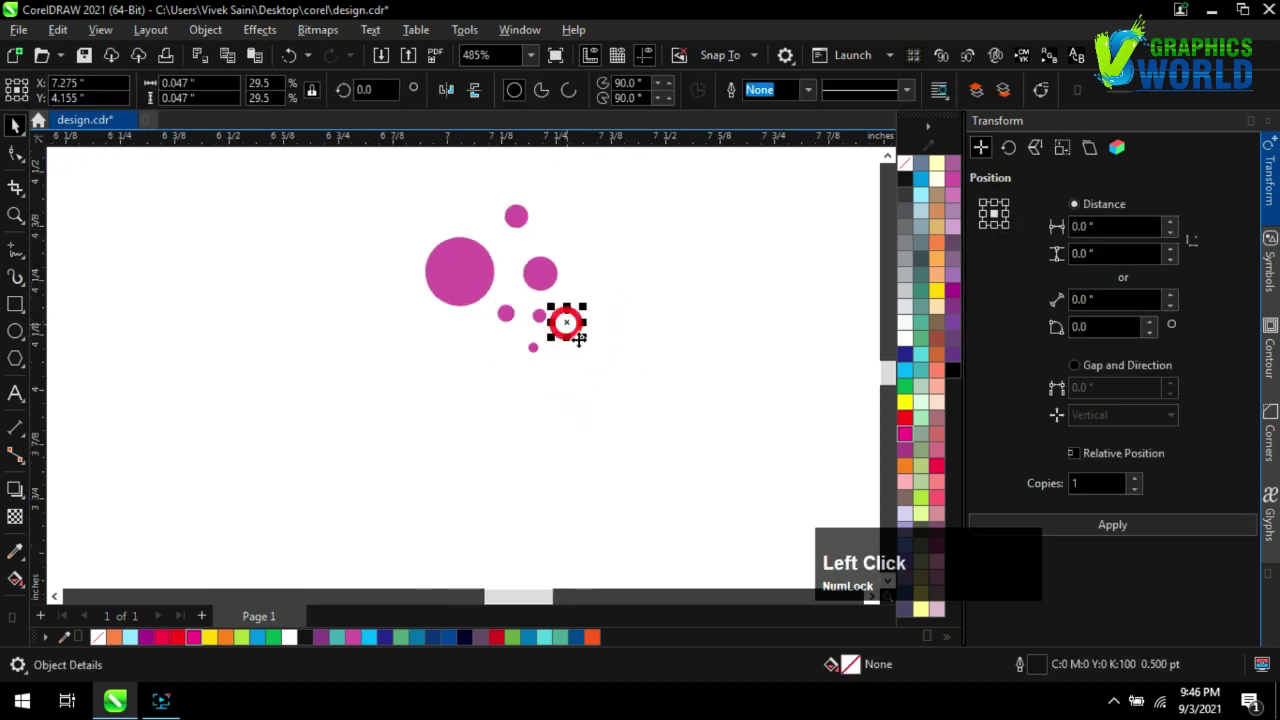
# Scale the largest circle in the cluster down to about 0.101 inches wide
pyautogui.click(463, 294)
pyautogui.moveTo(420, 314); pyautogui.dragTo(445, 290)
pyautogui.click(440, 365)
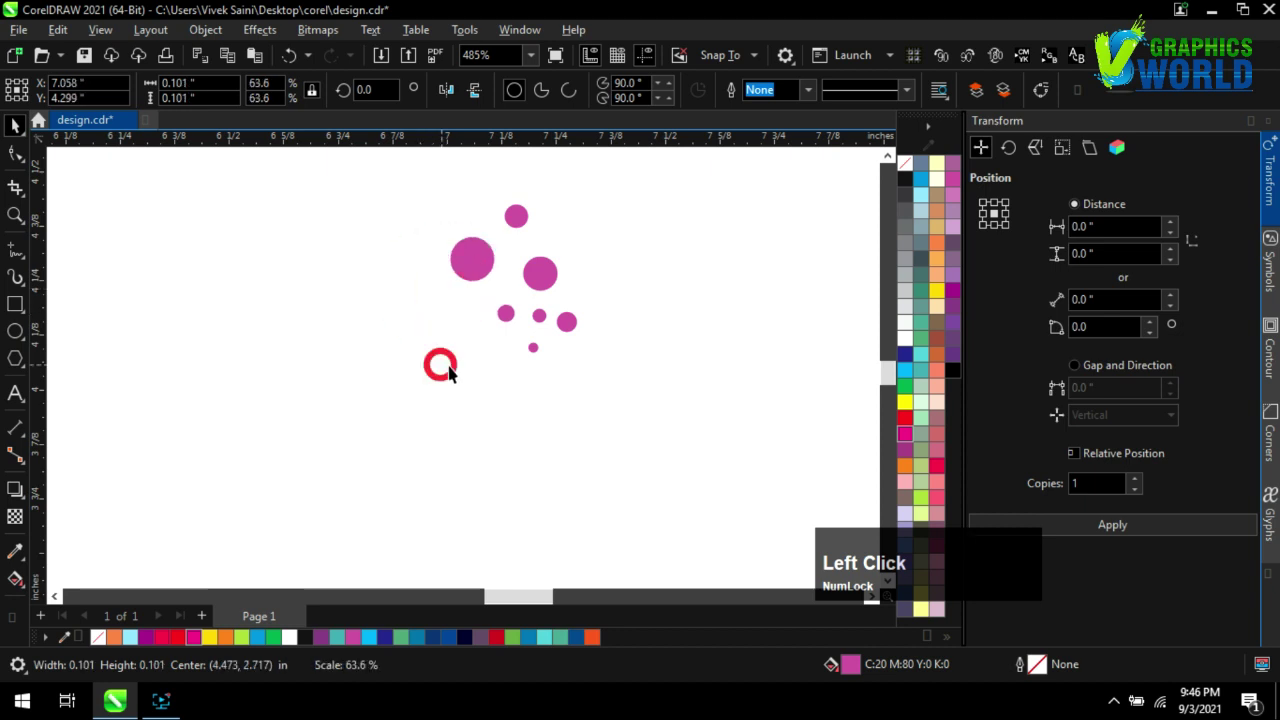
# Duplicate the five lower dots of the cluster and place the copies on its right side
pyautogui.scroll(-1, 449, 373)
pyautogui.moveTo(618, 413); pyautogui.dragTo(477, 280)
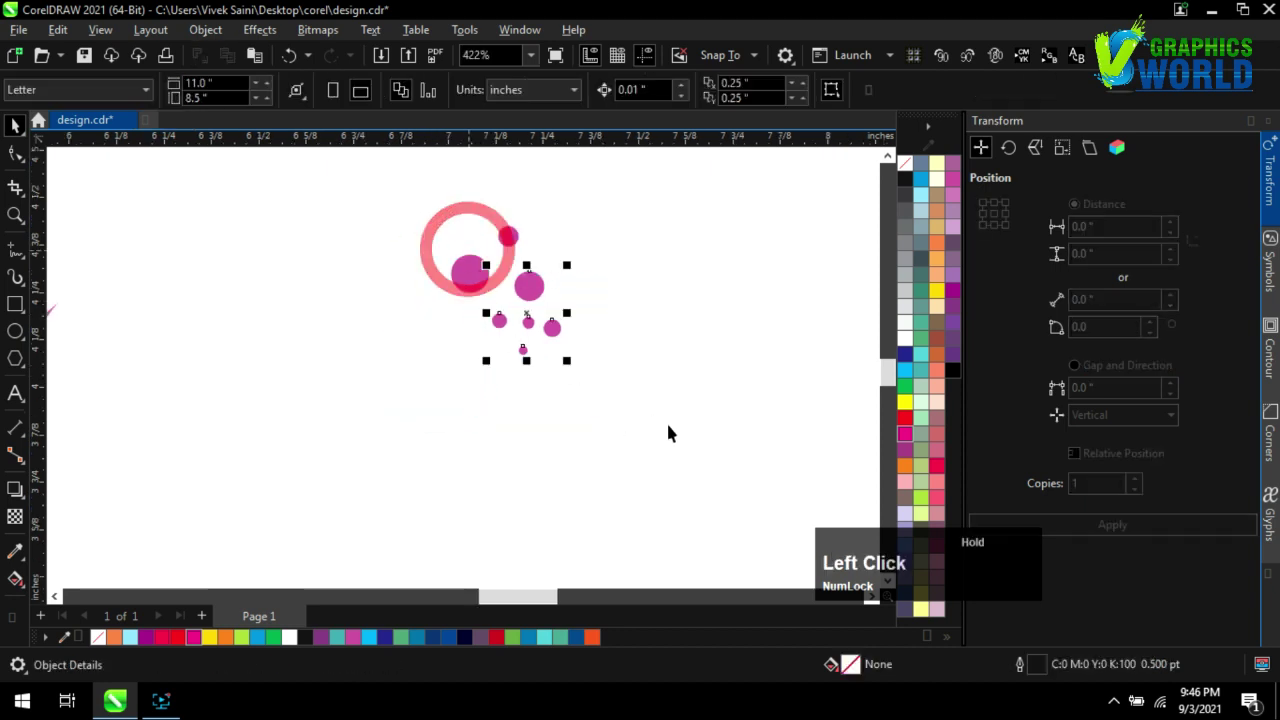
pyautogui.click(1038, 522)
pyautogui.moveTo(530, 317); pyautogui.dragTo(585, 348)
pyautogui.click(584, 345)
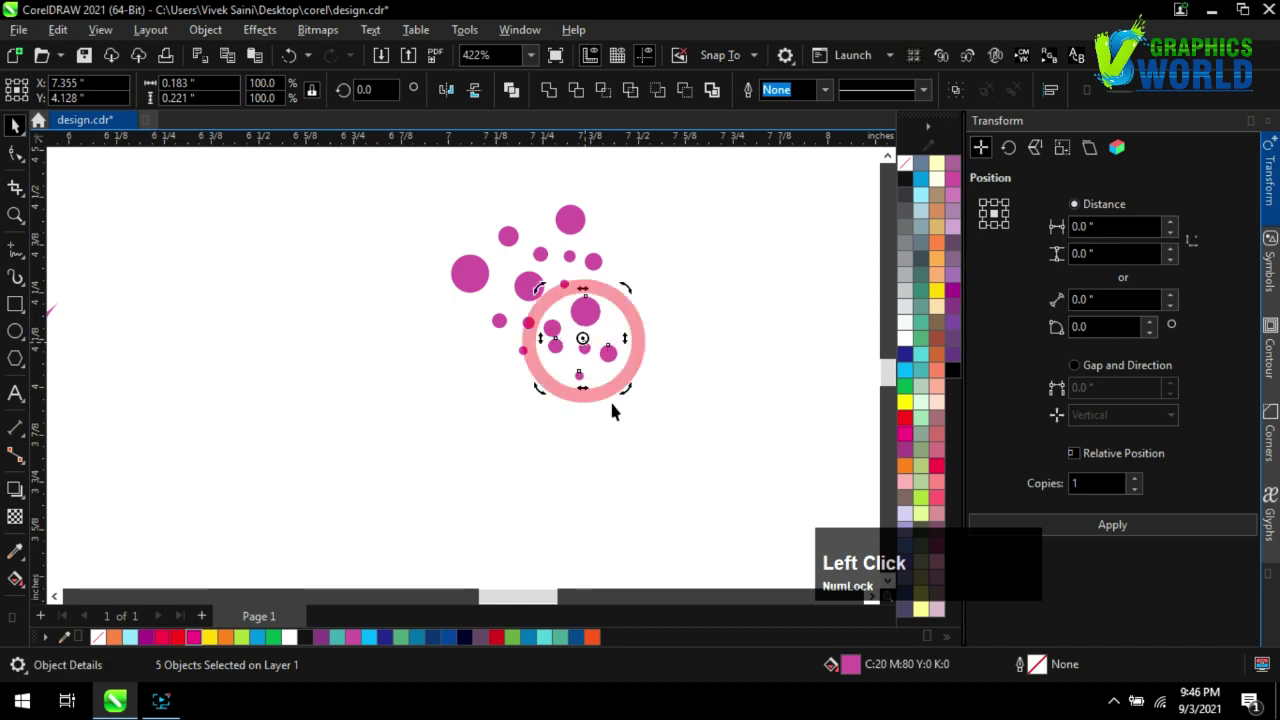
# Rotate and scale down the duplicated dots and fit them into the cluster's right side
pyautogui.moveTo(620, 400); pyautogui.dragTo(638, 328)
pyautogui.click(593, 312)
pyautogui.click(654, 345)
pyautogui.moveTo(568, 222); pyautogui.dragTo(470, 391)
pyautogui.moveTo(458, 378); pyautogui.dragTo(591, 289)
pyautogui.click(670, 356)
# Reposition the cluster's upper-left dot and shrink the large dot at its left edge
pyautogui.scroll(1, 557, 226)
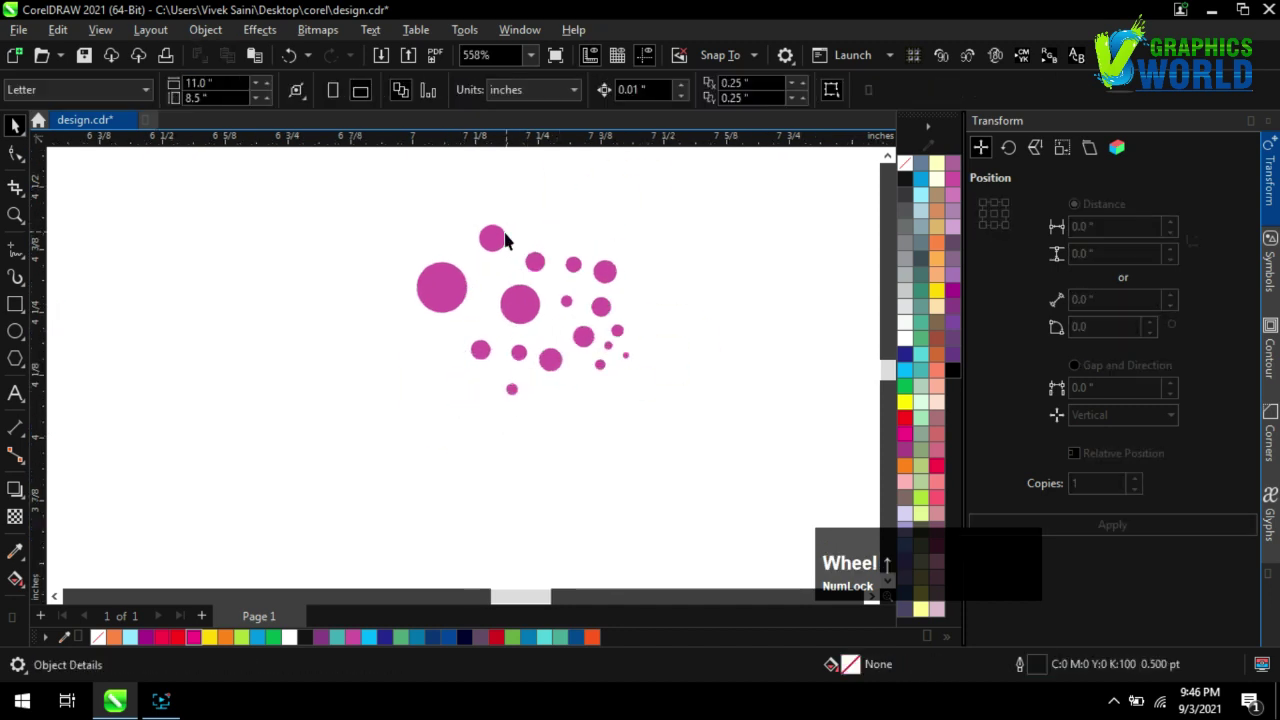
pyautogui.moveTo(496, 239); pyautogui.dragTo(504, 260)
pyautogui.moveTo(441, 294)
pyautogui.mouseDown()
pyautogui.moveTo(459, 310)
pyautogui.moveTo(442, 319)
pyautogui.mouseUp()
pyautogui.click(620, 428)
# Duplicate a selection of dots from the cluster and place the copies along its lower-right side
pyautogui.scroll(-3, 624, 431)
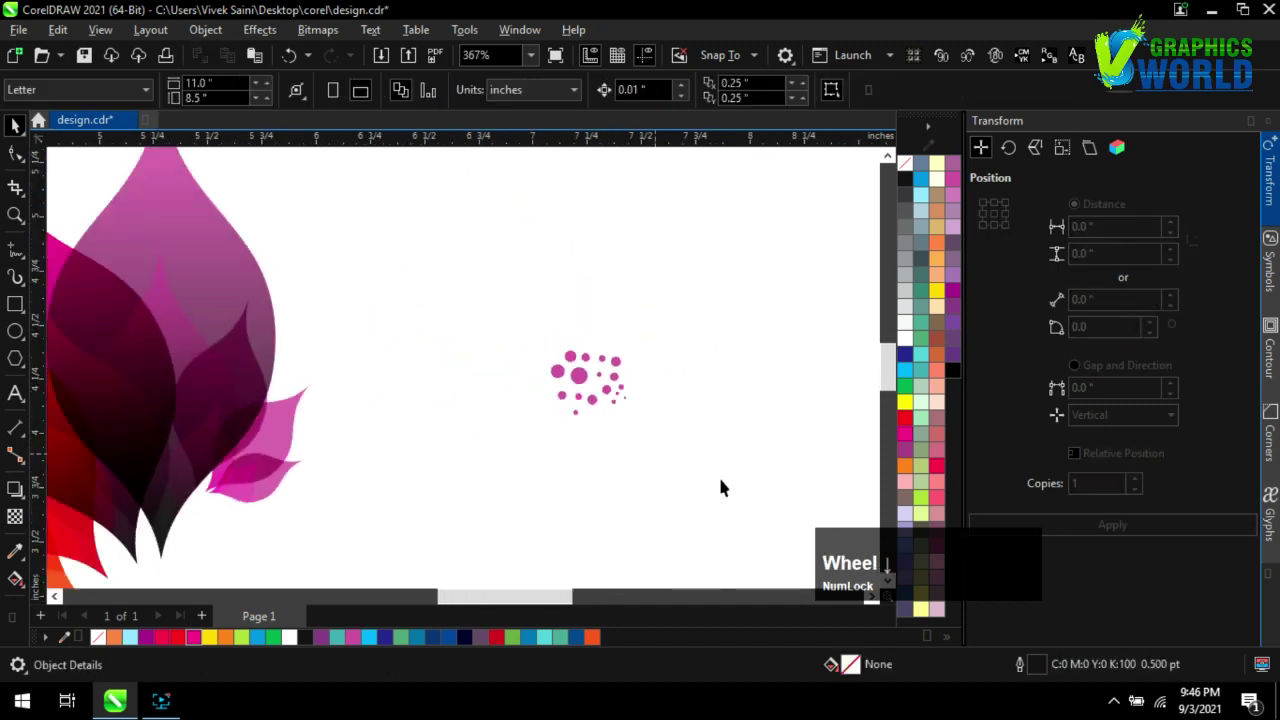
pyautogui.moveTo(721, 480); pyautogui.dragTo(608, 407)
pyautogui.click(1071, 520)
pyautogui.scroll(4, 638, 413)
pyautogui.click(553, 447)
pyautogui.moveTo(587, 488); pyautogui.dragTo(612, 468)
# Reposition individual dots so the cluster spreads out and tapers toward its lower right
pyautogui.click(489, 411)
pyautogui.moveTo(601, 465); pyautogui.dragTo(610, 476)
pyautogui.moveTo(562, 420); pyautogui.dragTo(616, 383)
pyautogui.moveTo(592, 408); pyautogui.dragTo(606, 419)
pyautogui.moveTo(571, 350); pyautogui.dragTo(588, 366)
pyautogui.moveTo(581, 334); pyautogui.dragTo(606, 332)
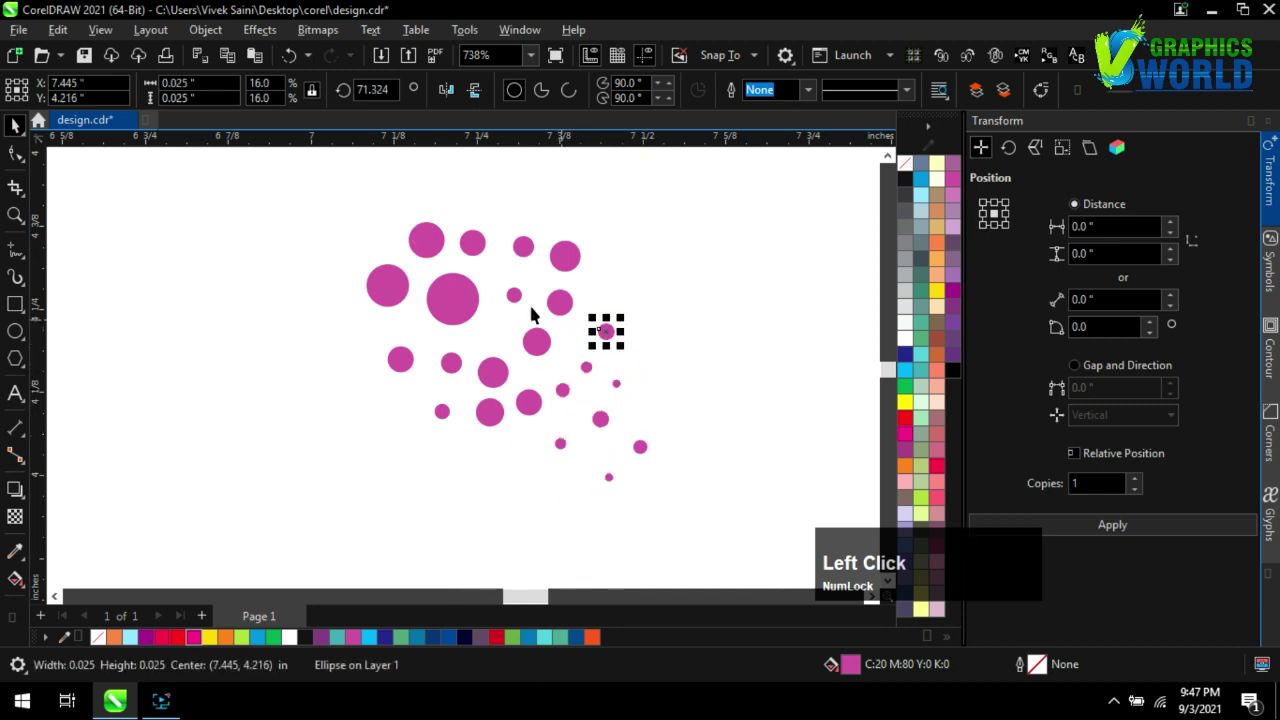
pyautogui.moveTo(513, 296); pyautogui.dragTo(496, 310)
pyautogui.moveTo(500, 411); pyautogui.dragTo(501, 421)
pyautogui.click(501, 472)
pyautogui.scroll(-2, 552, 413)
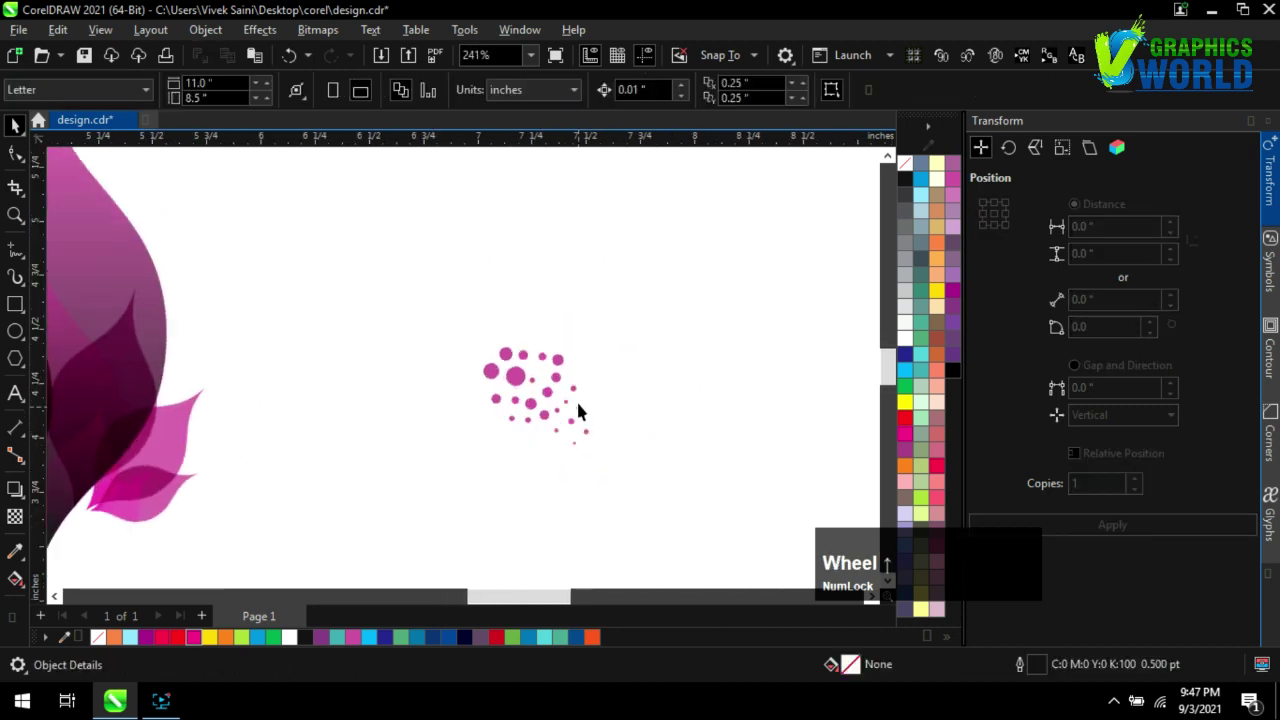
# Duplicate further dots to fill out the cluster
pyautogui.scroll(1, 563, 398)
pyautogui.moveTo(505, 367); pyautogui.dragTo(590, 415)
pyautogui.click(1051, 523)
pyautogui.scroll(-1, 666, 406)
# Select all 25 dots of the cluster and group them
pyautogui.moveTo(647, 485); pyautogui.dragTo(483, 306)
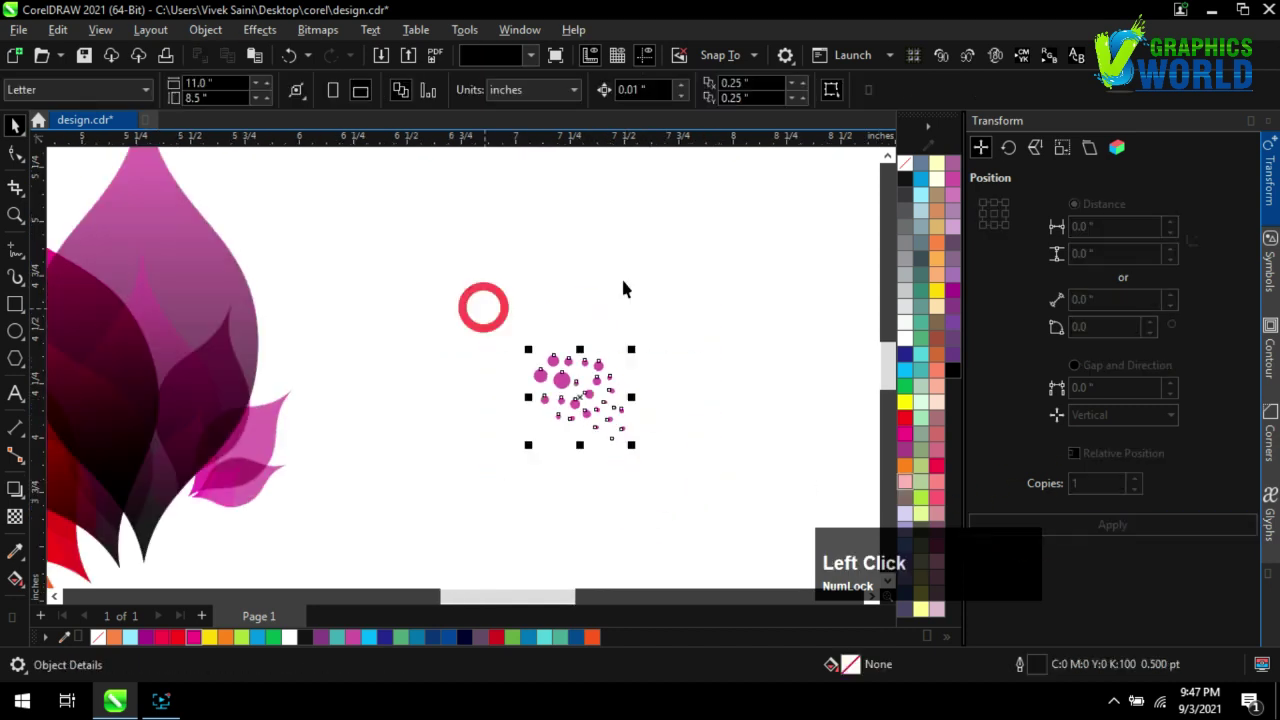
pyautogui.scroll(-2, 652, 338)
pyautogui.moveTo(651, 376); pyautogui.dragTo(622, 212)
pyautogui.hotkey('ctrl', 'g')
# Rotate the dot group to about 136 degrees and place it over the tip of the large purple petal
pyautogui.click(660, 374)
pyautogui.click(598, 208)
pyautogui.moveTo(641, 398); pyautogui.dragTo(486, 293)
# Apply transparency to the dot group and shift it slightly upward over the purple petal's tip
pyautogui.click(15, 517)
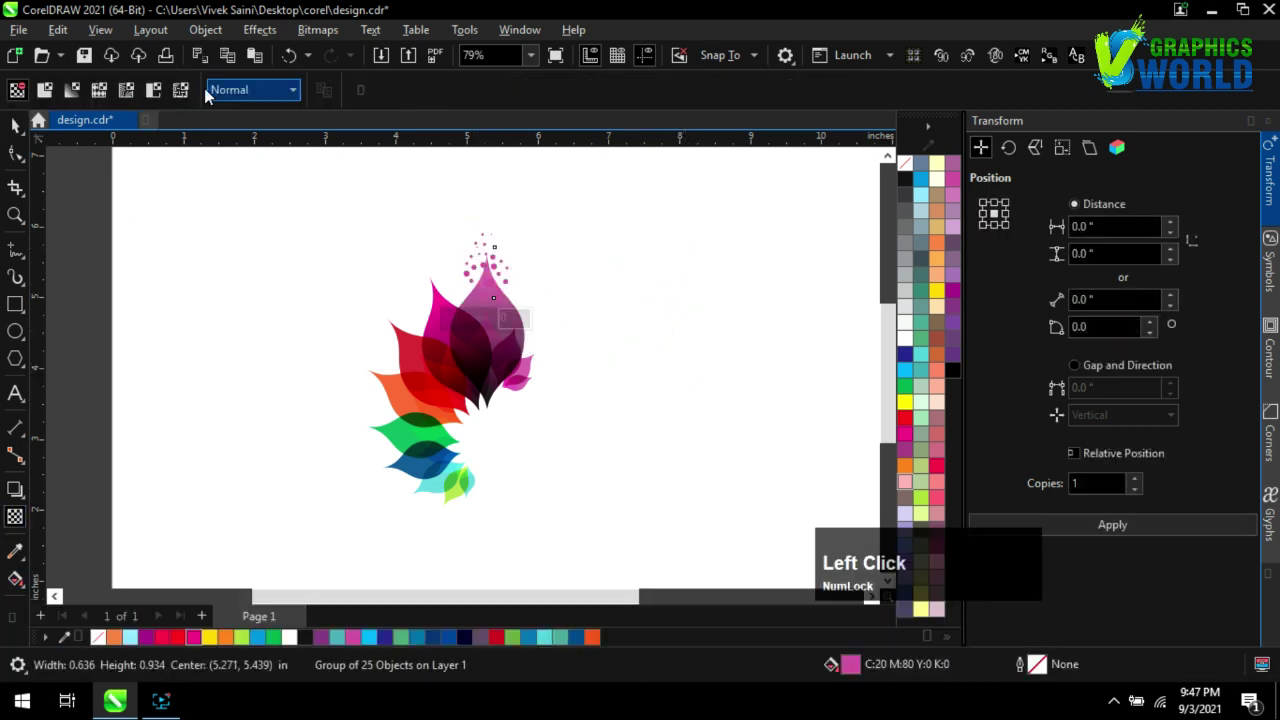
pyautogui.scroll(1, 485, 260)
pyautogui.click(15, 125)
pyautogui.click(488, 268)
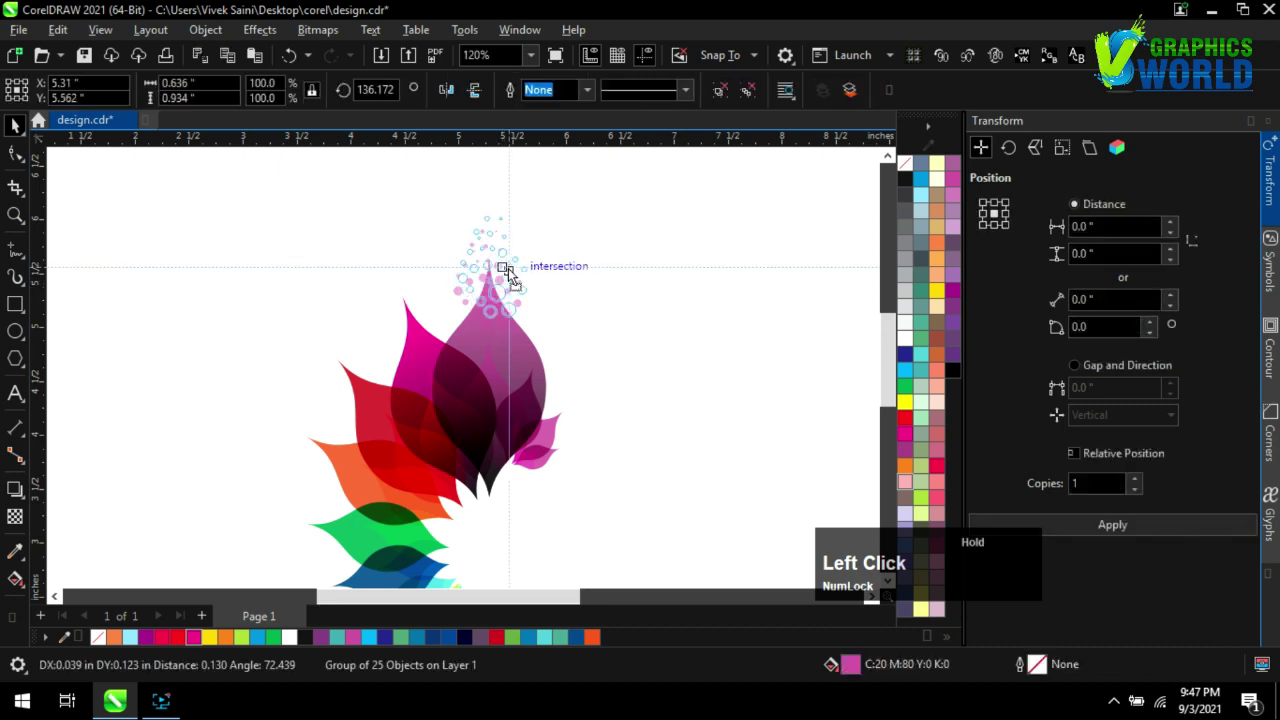
# Place a copy of the dot group beside the orange petal's tip, rotated to about 199 degrees, and fill it with C:0 M:60 Y:100 K:0
pyautogui.moveTo(531, 208); pyautogui.dragTo(470, 218)
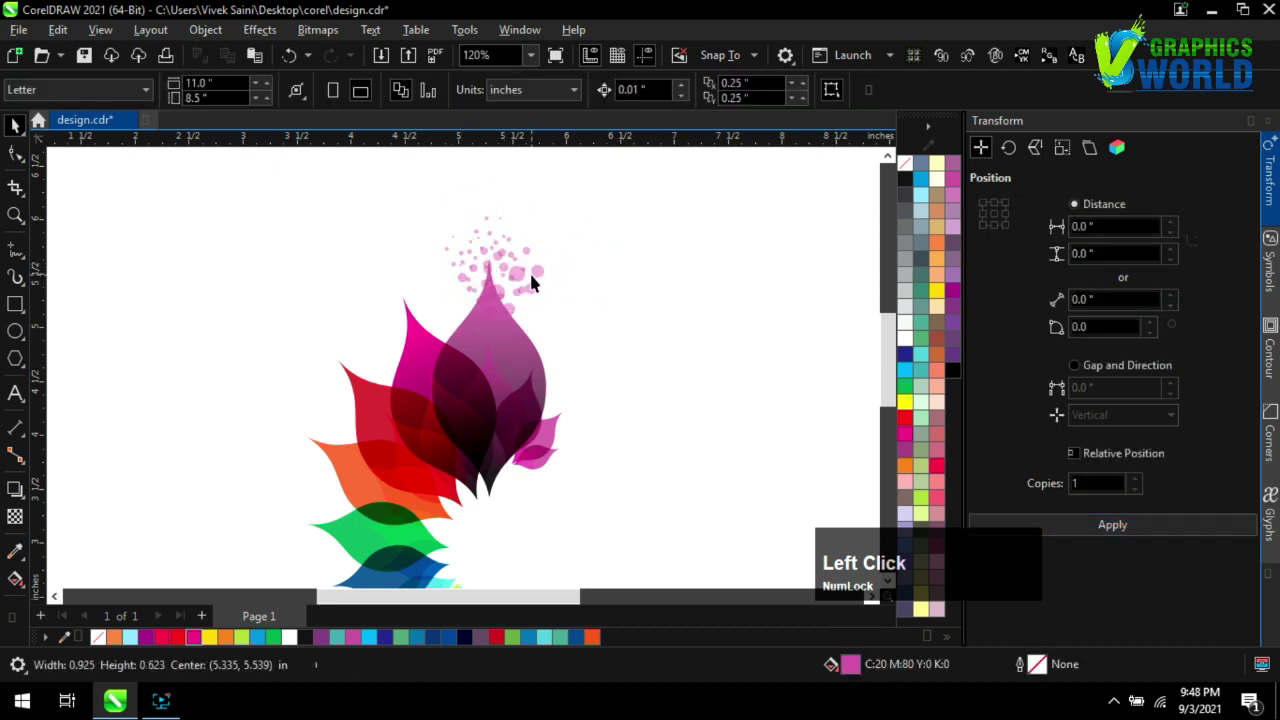
pyautogui.moveTo(531, 277); pyautogui.dragTo(460, 480)
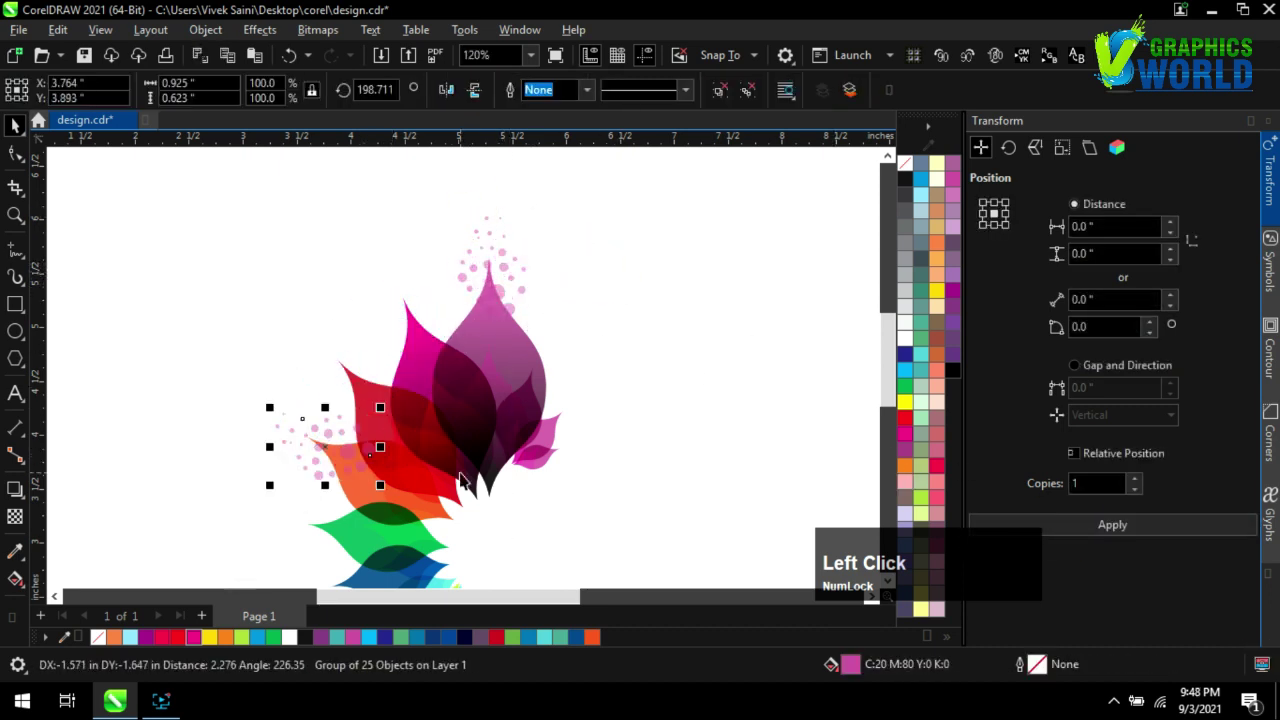
pyautogui.click(904, 463)
pyautogui.scroll(-1, 676, 270)
pyautogui.scroll(1, 637, 420)
pyautogui.moveTo(415, 331); pyautogui.dragTo(399, 326)
# Place a light cyan copy of the orange dot group over the blue petal's tip, about 0.789 by 0.541 inches, rotated to about 229 degrees
pyautogui.click(1076, 524)
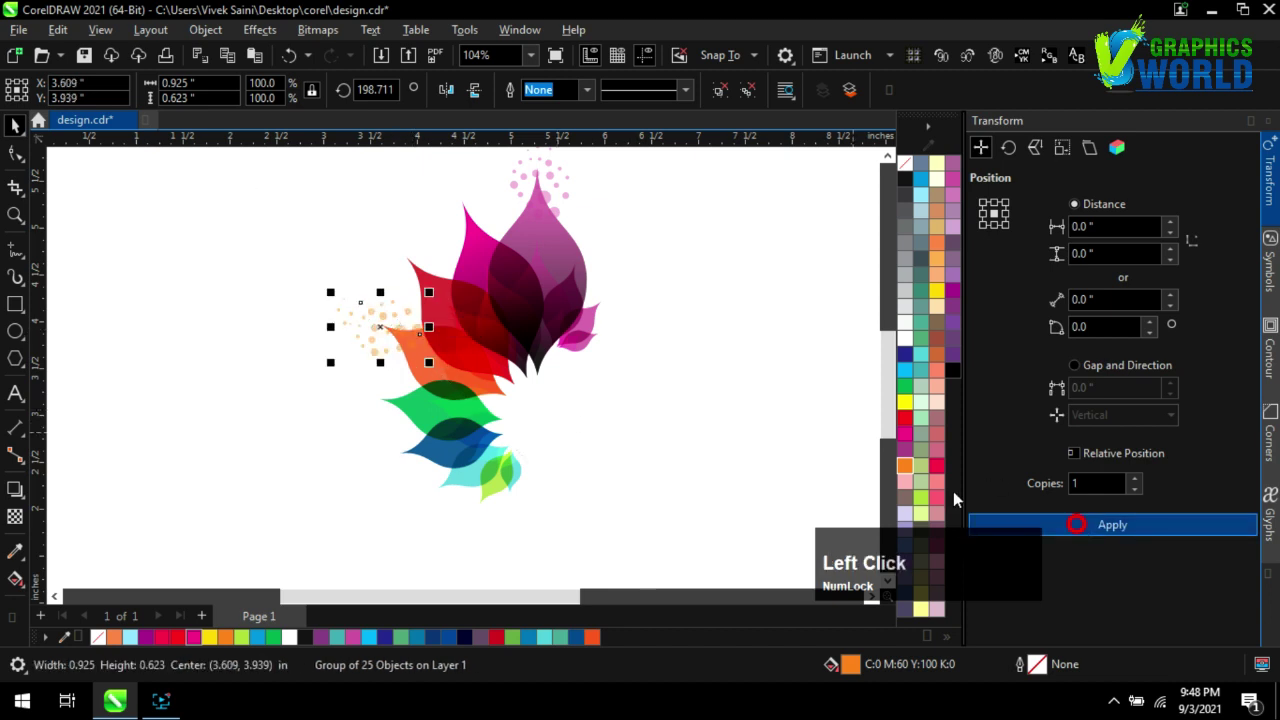
pyautogui.scroll(2, 429, 277)
pyautogui.moveTo(429, 277); pyautogui.dragTo(458, 434)
pyautogui.click(458, 434)
pyautogui.moveTo(534, 503); pyautogui.dragTo(418, 472)
pyautogui.click(437, 511)
pyautogui.click(456, 436)
pyautogui.moveTo(491, 429); pyautogui.dragTo(492, 440)
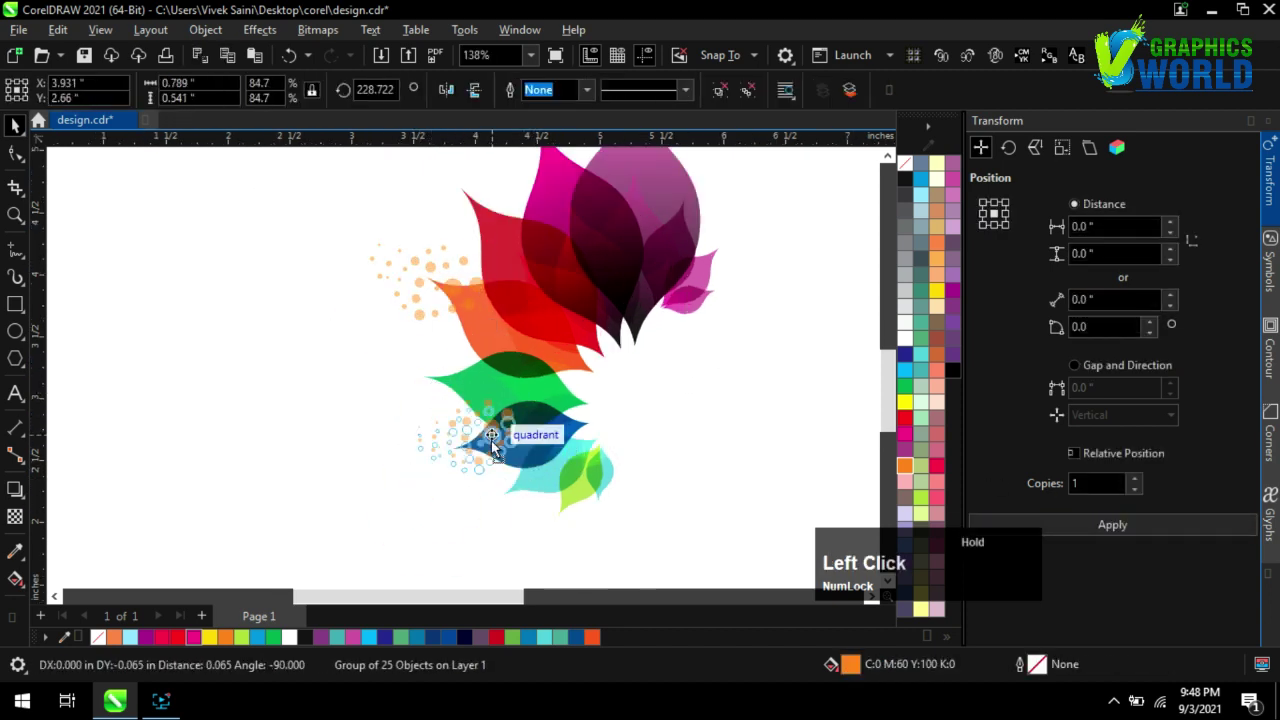
pyautogui.click(754, 391)
pyautogui.scroll(-2, 562, 380)
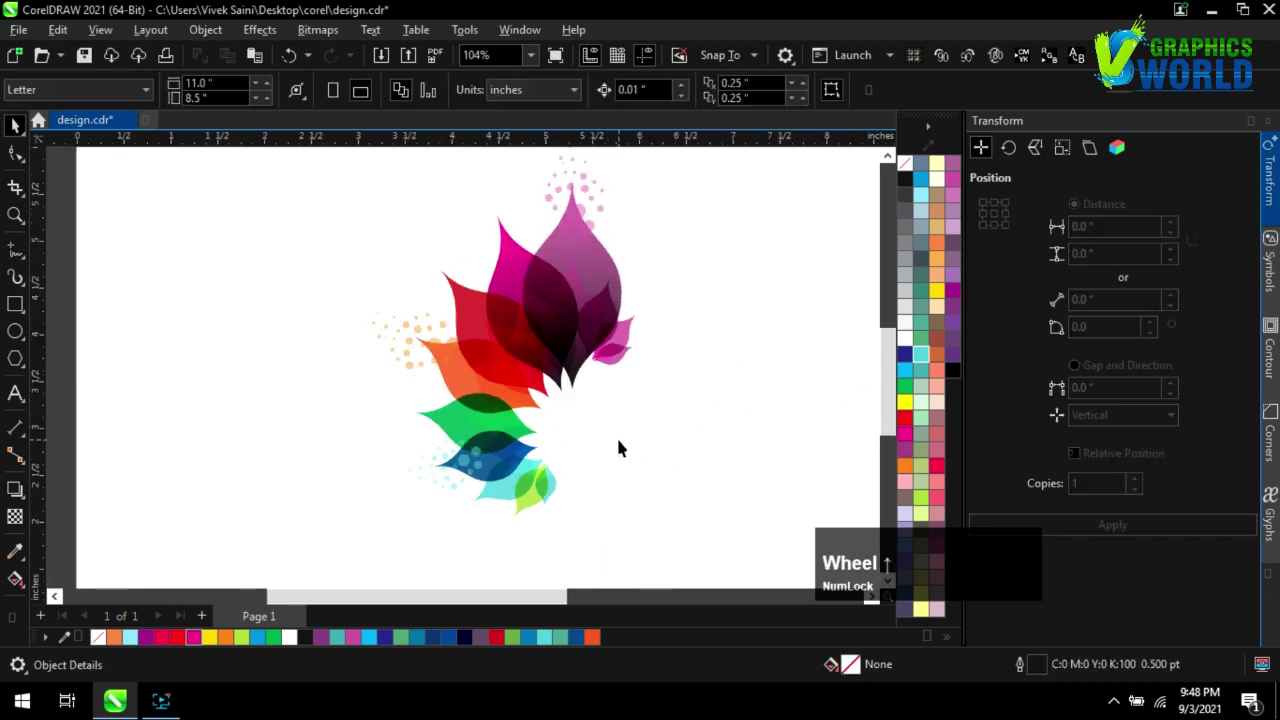
# Place a copy of the orange dot group in the empty area beside the ornament and ungroup it
pyautogui.click(423, 341)
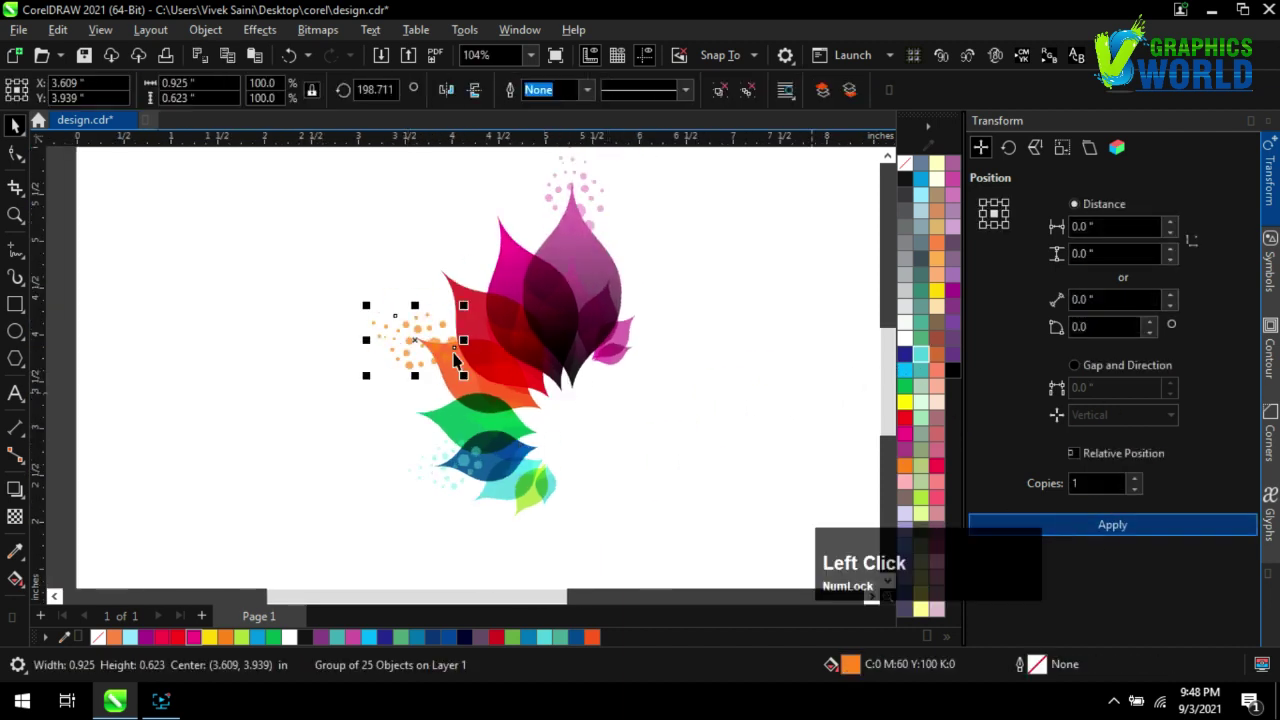
pyautogui.moveTo(441, 344); pyautogui.dragTo(748, 402)
pyautogui.rightClick(748, 402)
pyautogui.rightClick(739, 402)
pyautogui.click(784, 182)
# Group part of the loose dots and place them in light magenta beside the small pink petal
pyautogui.moveTo(668, 277); pyautogui.dragTo(728, 434)
pyautogui.moveTo(699, 389); pyautogui.dragTo(655, 298)
pyautogui.click(681, 291)
pyautogui.hotkey('ctrl', 'g')
pyautogui.scroll(2, 631, 328)
# Group ten of the remaining loose dots and place them in white over the red petal
pyautogui.moveTo(723, 337); pyautogui.dragTo(849, 491)
pyautogui.hotkey('ctrl', 'g')
pyautogui.moveTo(802, 437); pyautogui.dragTo(466, 384)
pyautogui.scroll(-2, 631, 440)
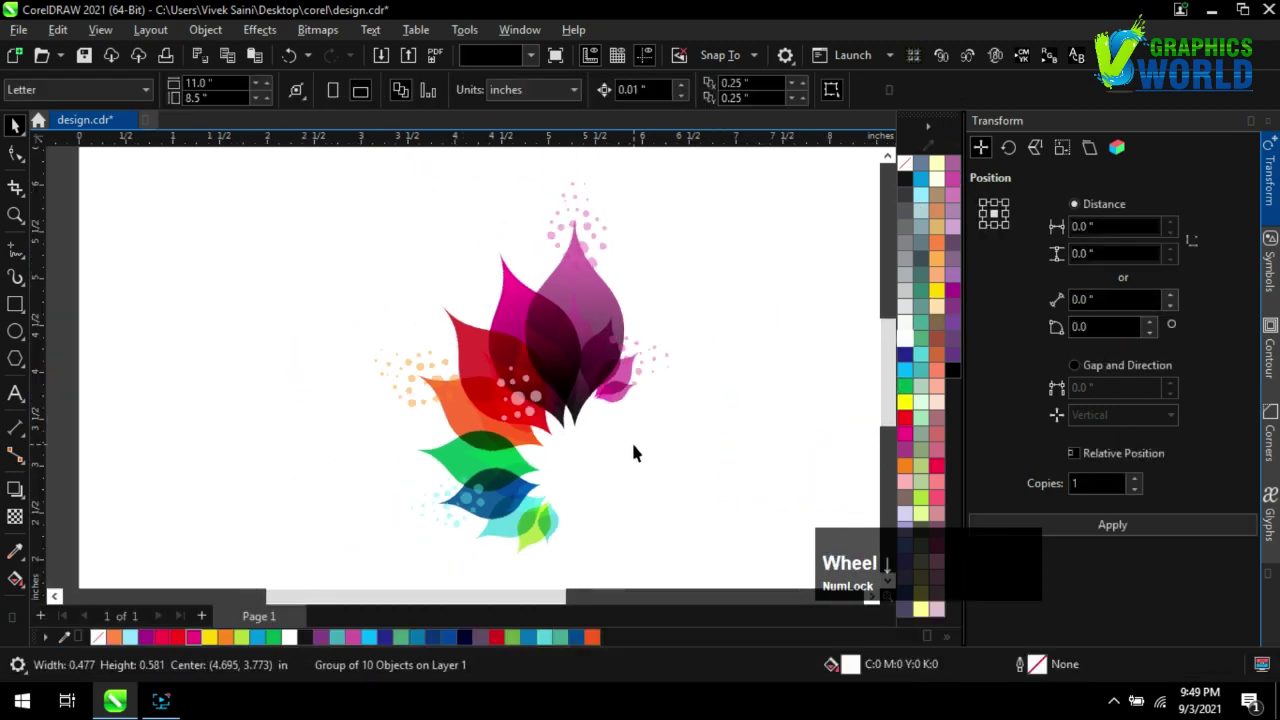
pyautogui.press('Escape')
# Draw a circle about 0.348 inches wide and move it to where the red and magenta petals meet
pyautogui.scroll(1, 594, 371)
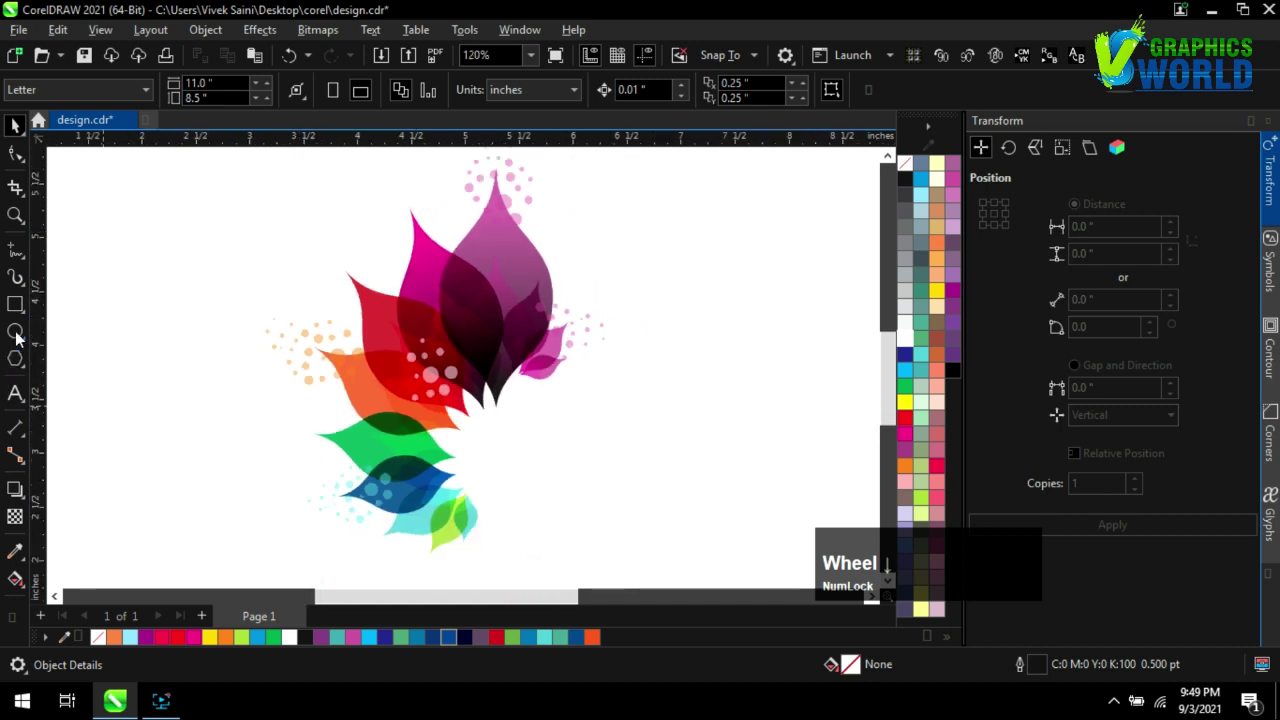
pyautogui.moveTo(521, 436); pyautogui.dragTo(560, 469)
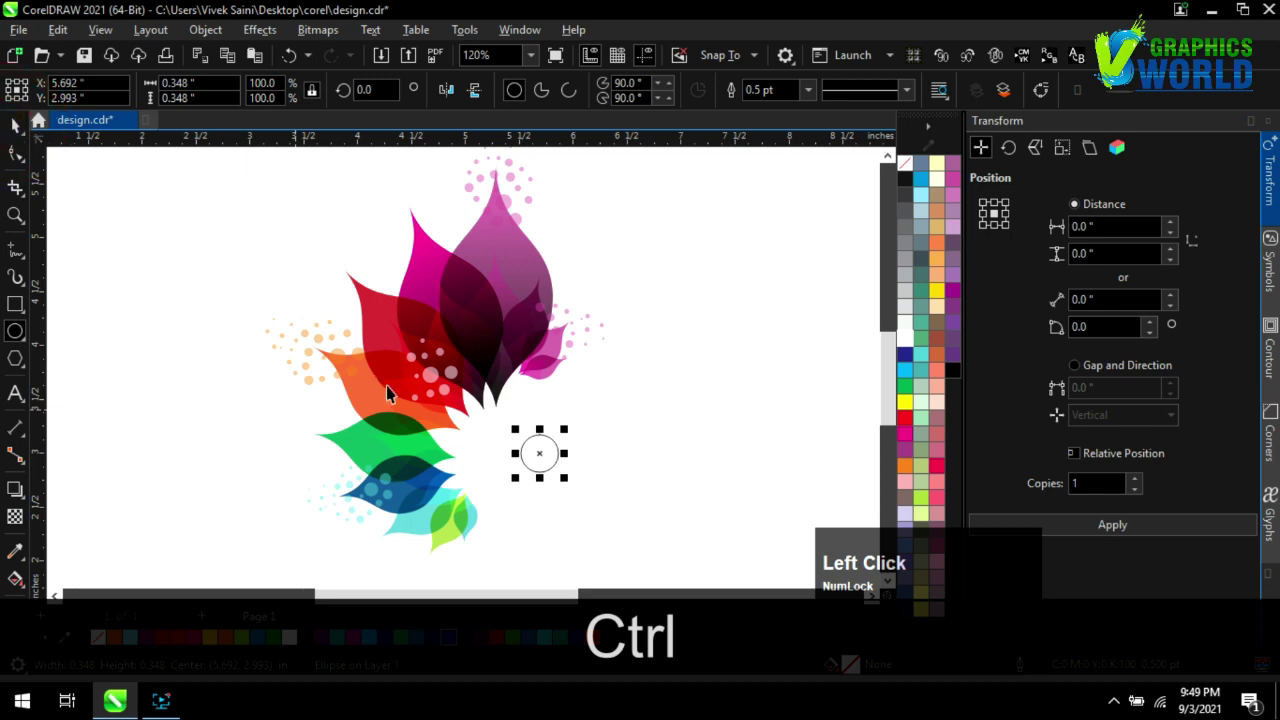
pyautogui.scroll(4, 430, 395)
pyautogui.moveTo(434, 305); pyautogui.dragTo(375, 228)
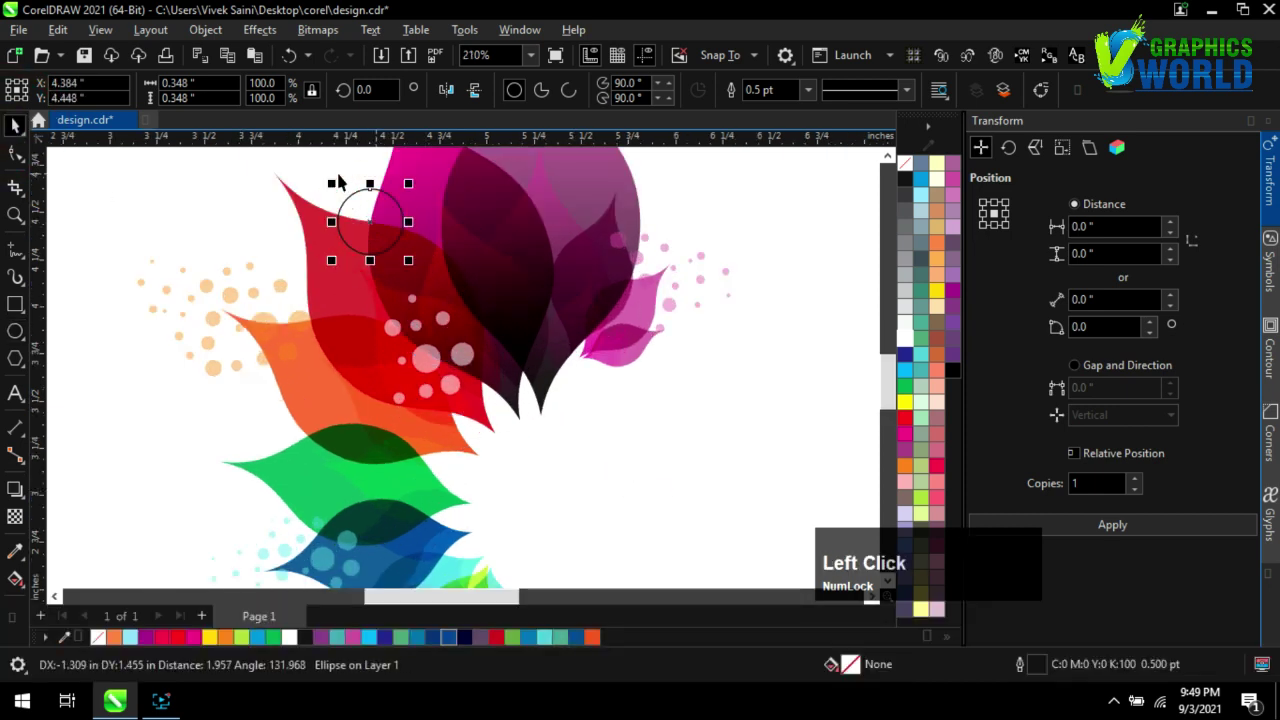
# Fill the circle with white and remove its outline
pyautogui.scroll(2, 723, 385)
pyautogui.click(903, 341)
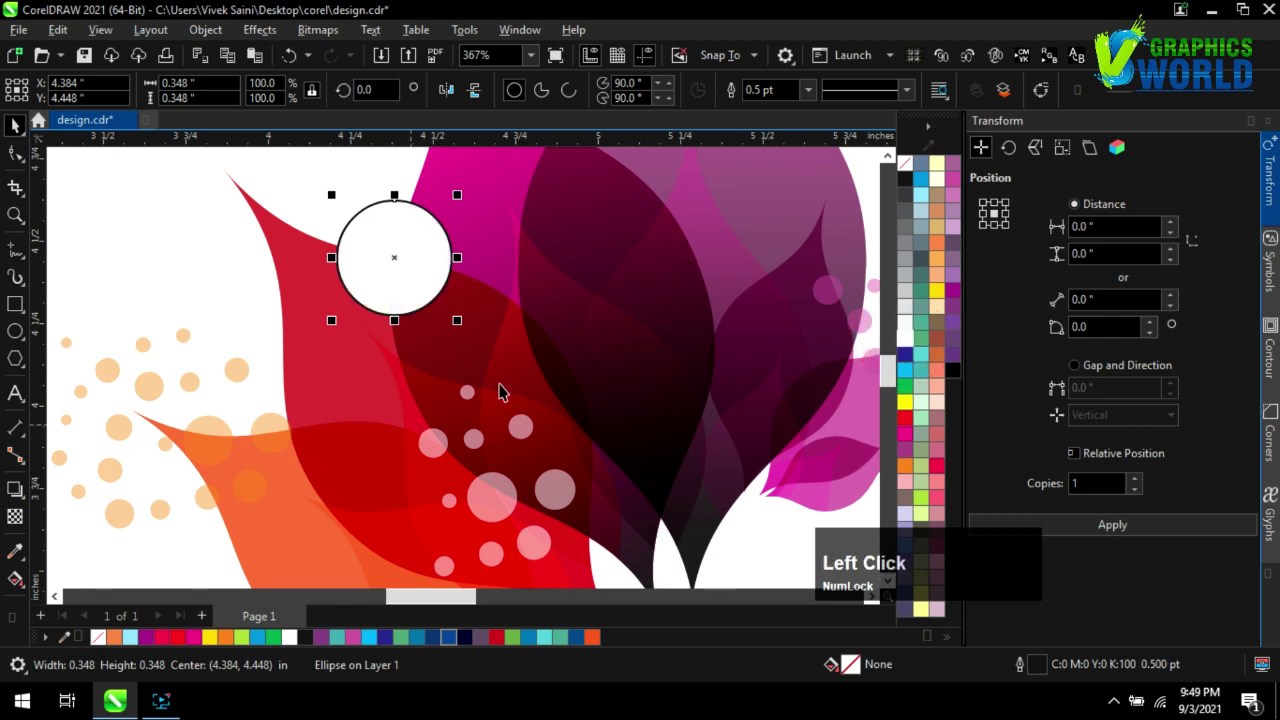
pyautogui.rightClick(903, 167)
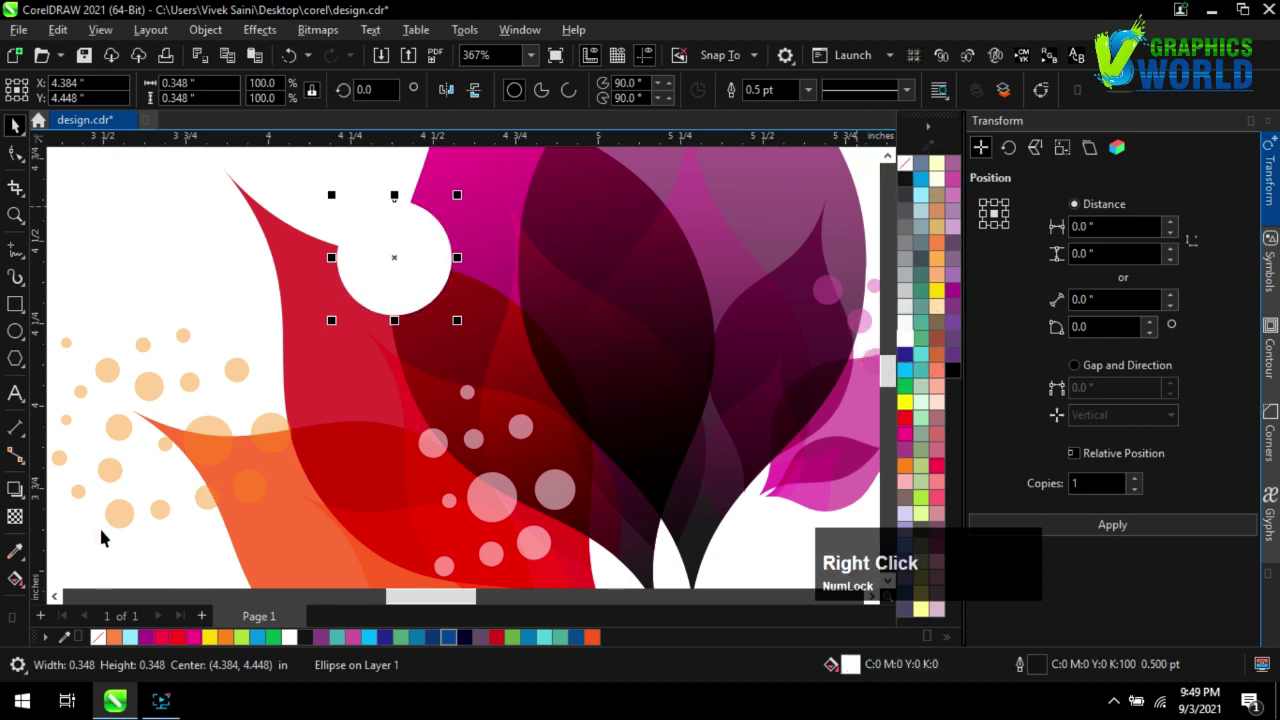
# Apply an elliptical fountain transparency to the white circle so it fades outward from its center
pyautogui.click(14, 516)
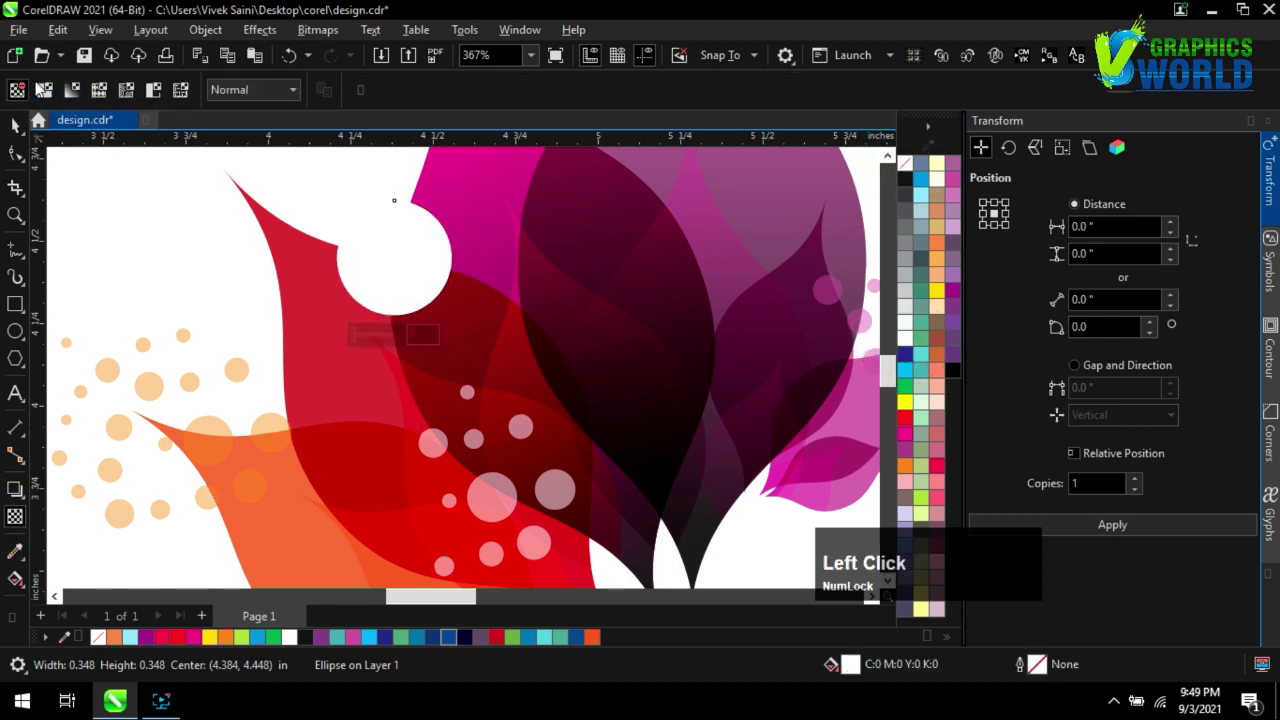
pyautogui.click(71, 90)
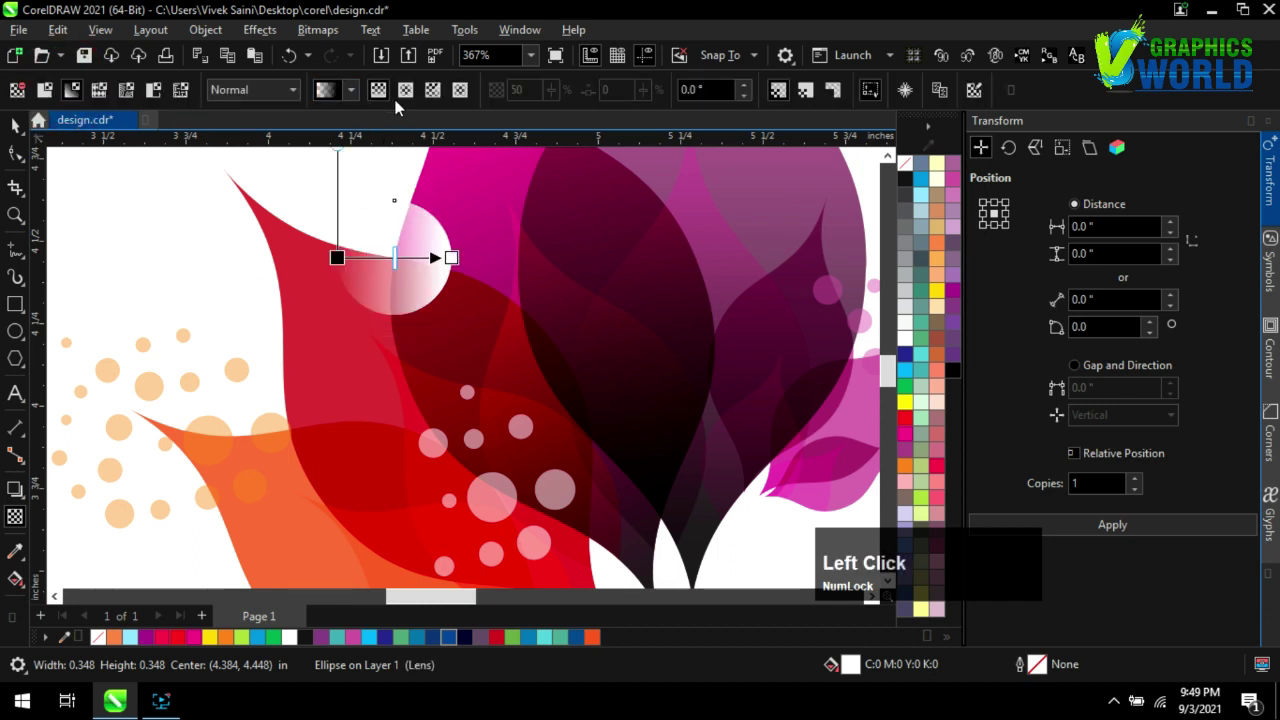
pyautogui.click(15, 125)
pyautogui.moveTo(470, 339); pyautogui.dragTo(488, 343)
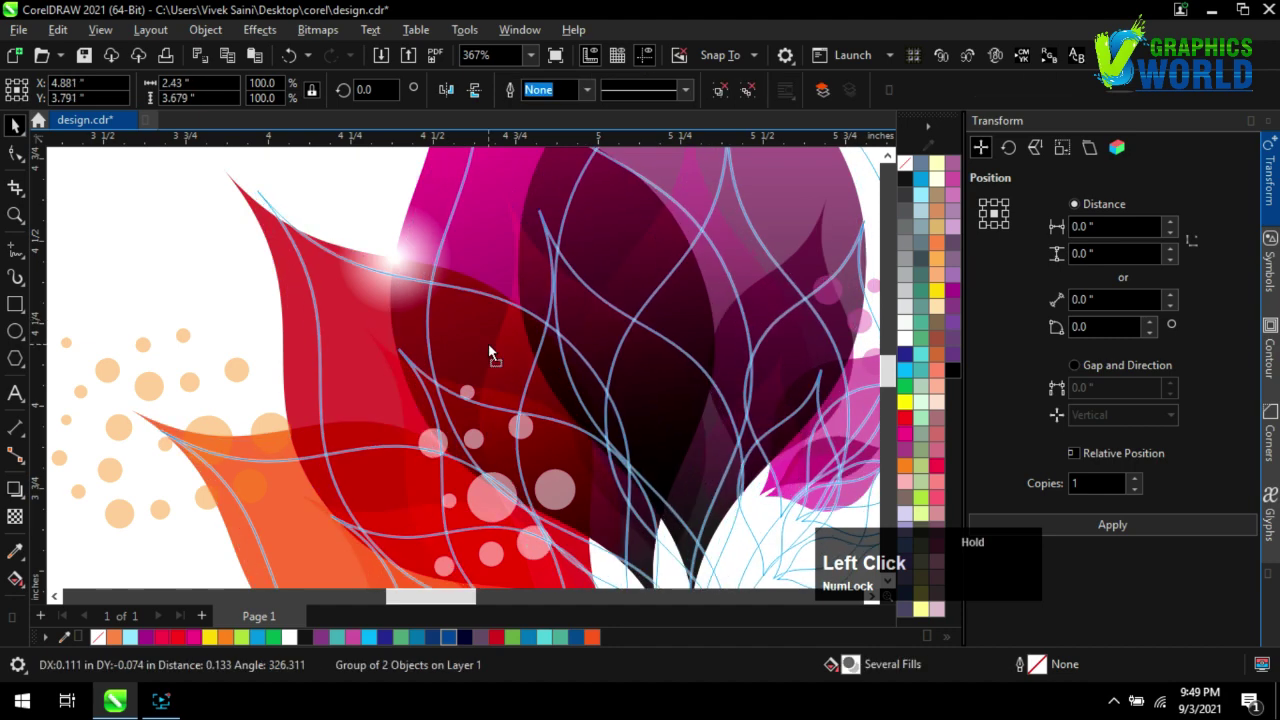
pyautogui.hotkey('ctrl', 'z')
pyautogui.scroll(-3, 396, 328)
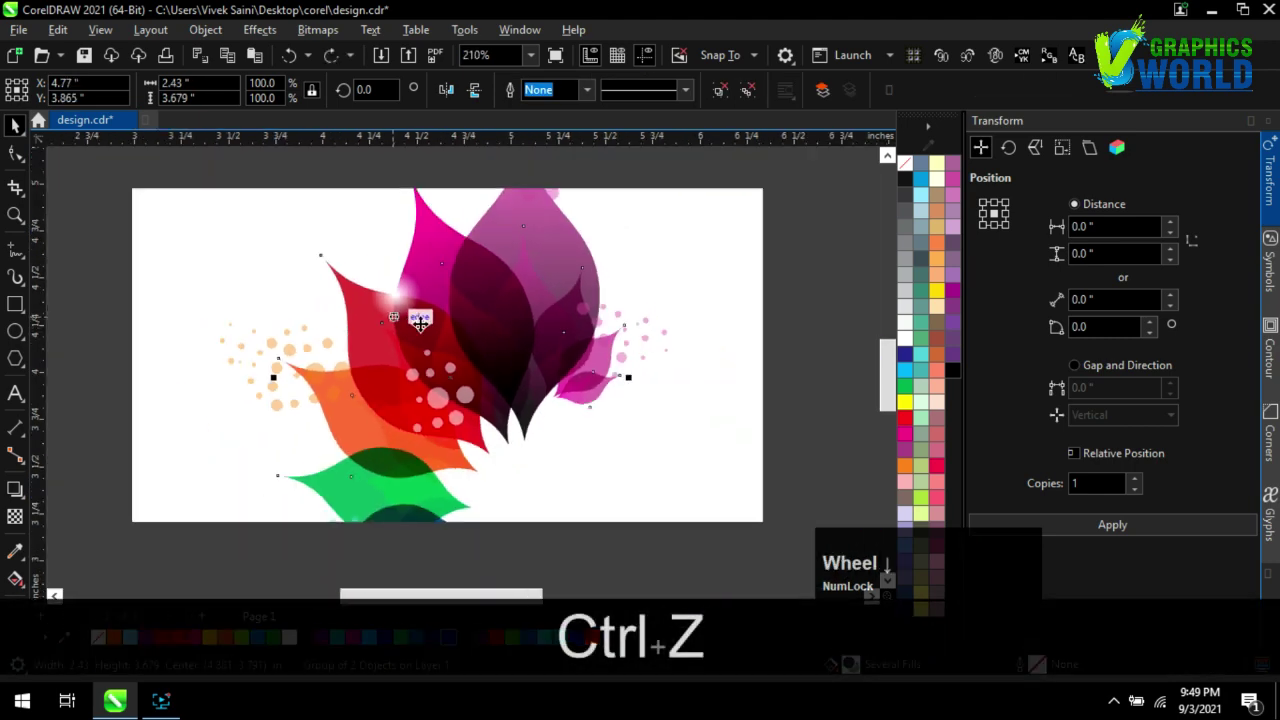
pyautogui.click(717, 258)
# Shift the white glow slightly upward at the petals' junction and duplicate it in place
pyautogui.click(396, 310)
pyautogui.scroll(3, 396, 310)
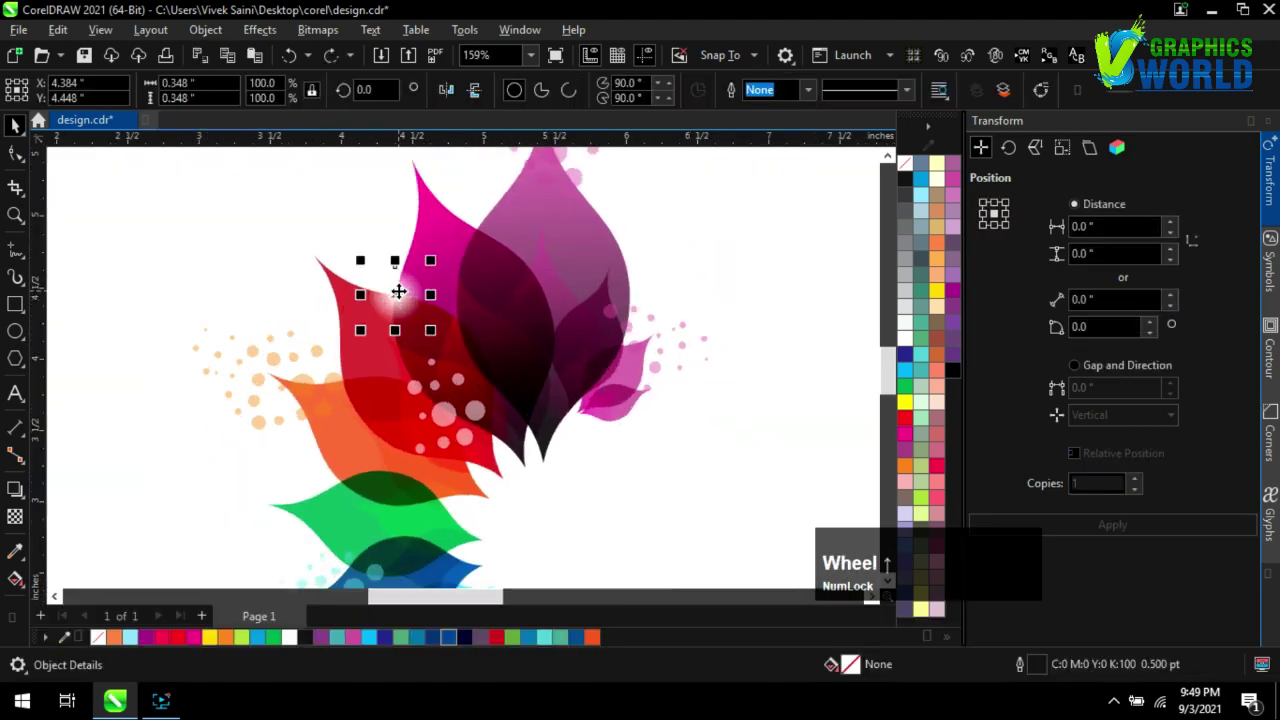
pyautogui.moveTo(400, 294); pyautogui.dragTo(397, 289)
pyautogui.scroll(-1, 420, 303)
pyautogui.scroll(-2, 435, 340)
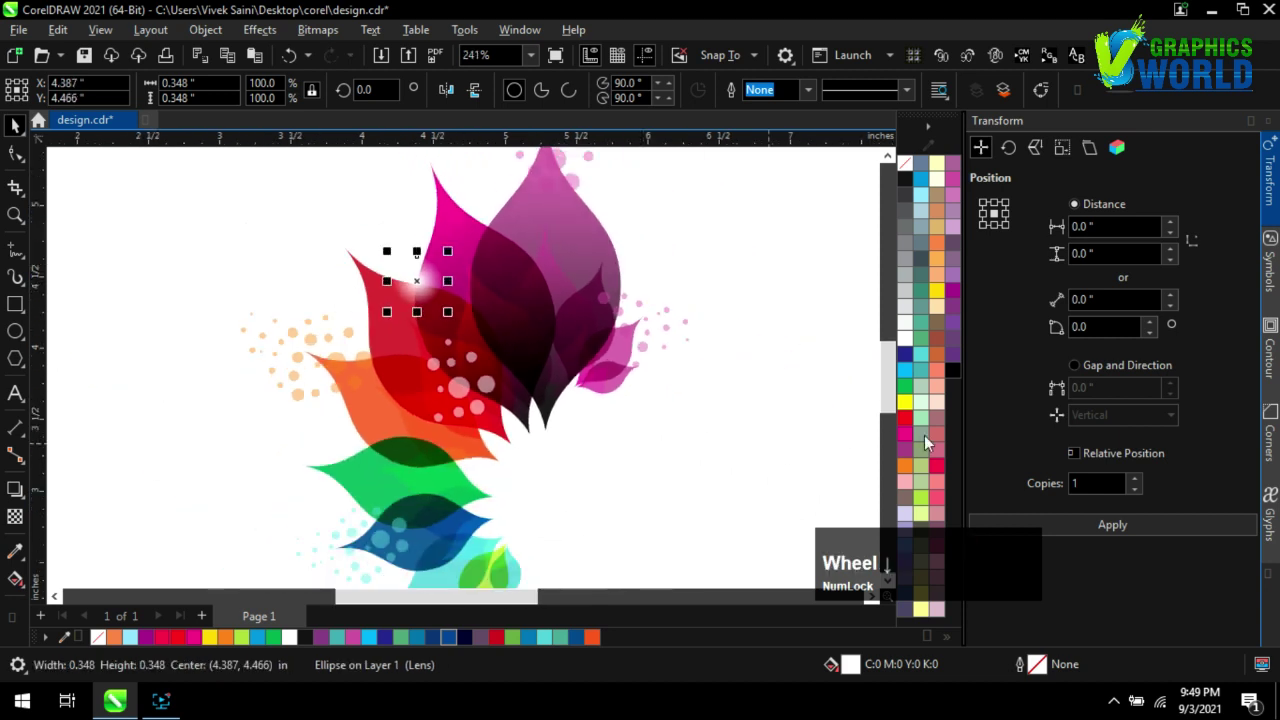
pyautogui.click(1043, 522)
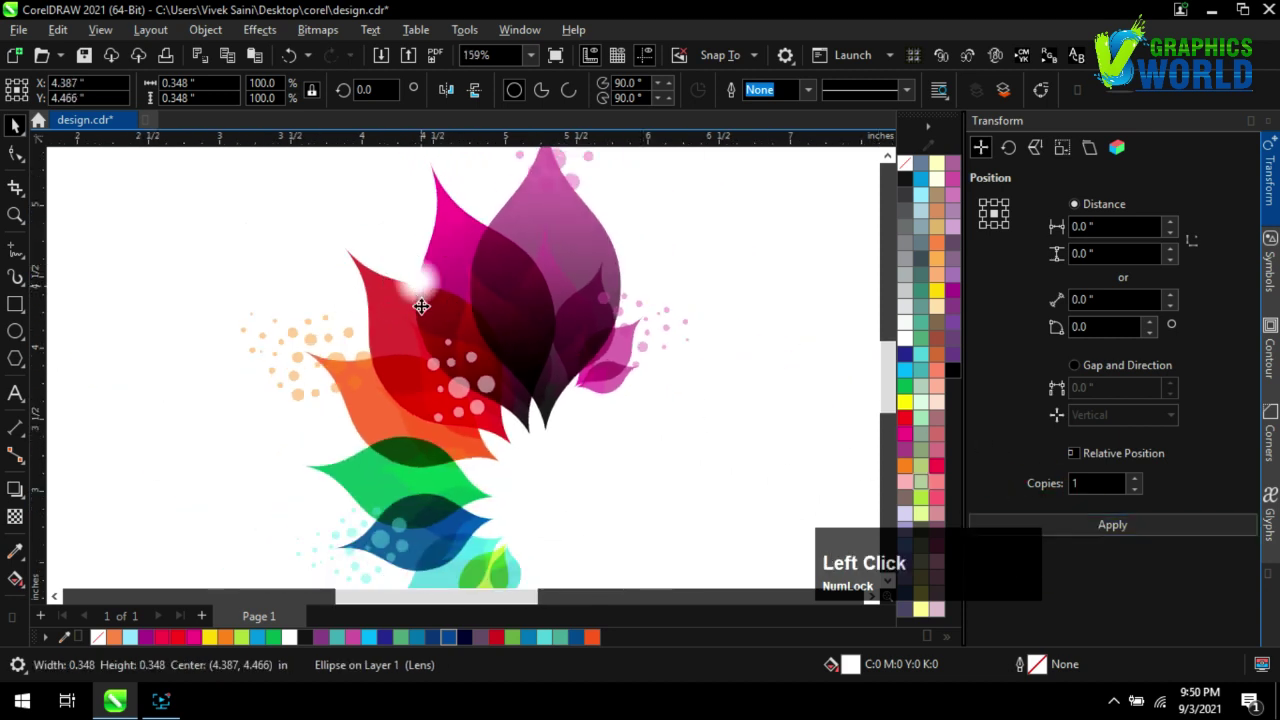
# Move the duplicated white glow to the junction of the orange and green petals and shrink it to about 0.224 inches
pyautogui.moveTo(423, 303); pyautogui.dragTo(356, 468)
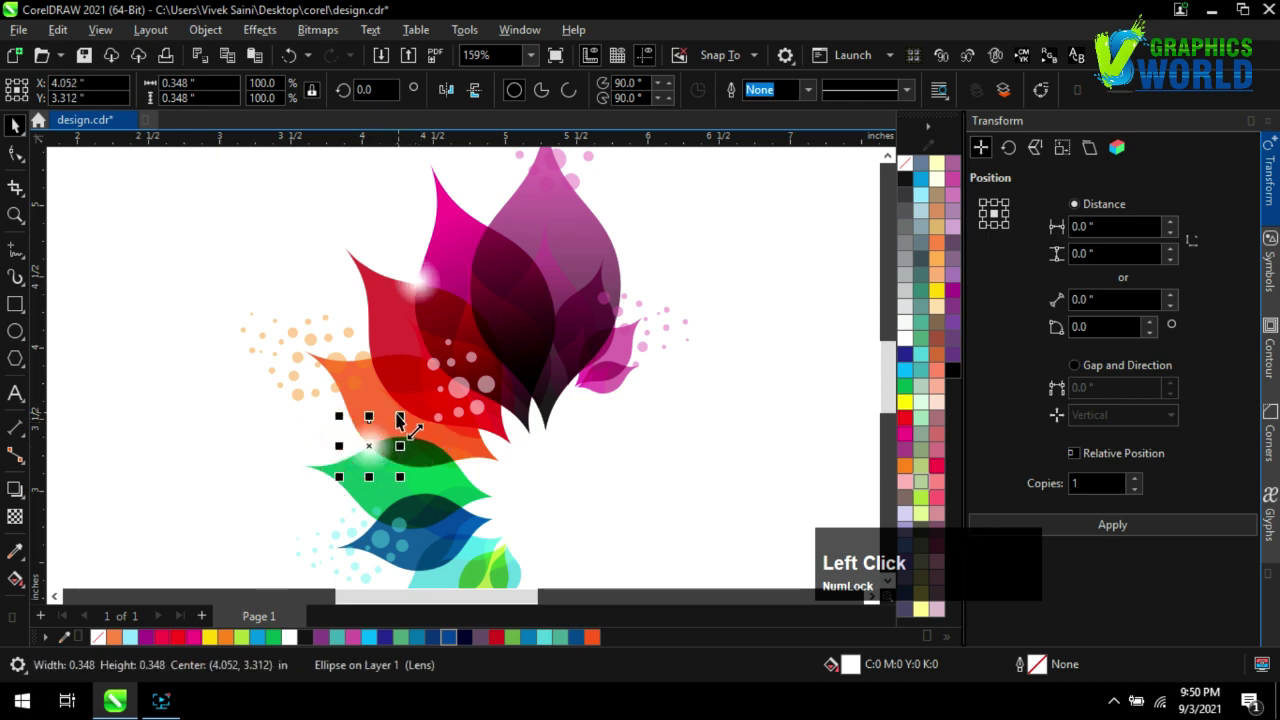
pyautogui.moveTo(399, 416); pyautogui.dragTo(378, 450)
pyautogui.scroll(-3, 645, 420)
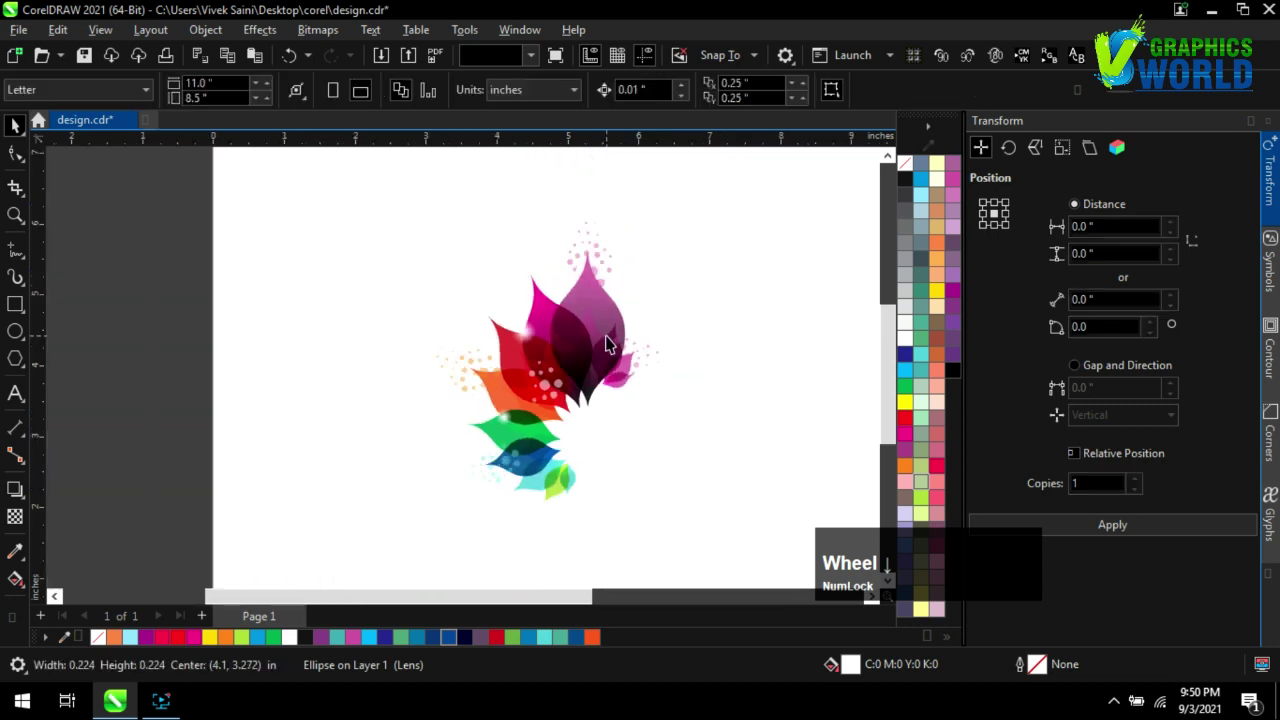
pyautogui.click(727, 460)
pyautogui.scroll(-1, 600, 470)
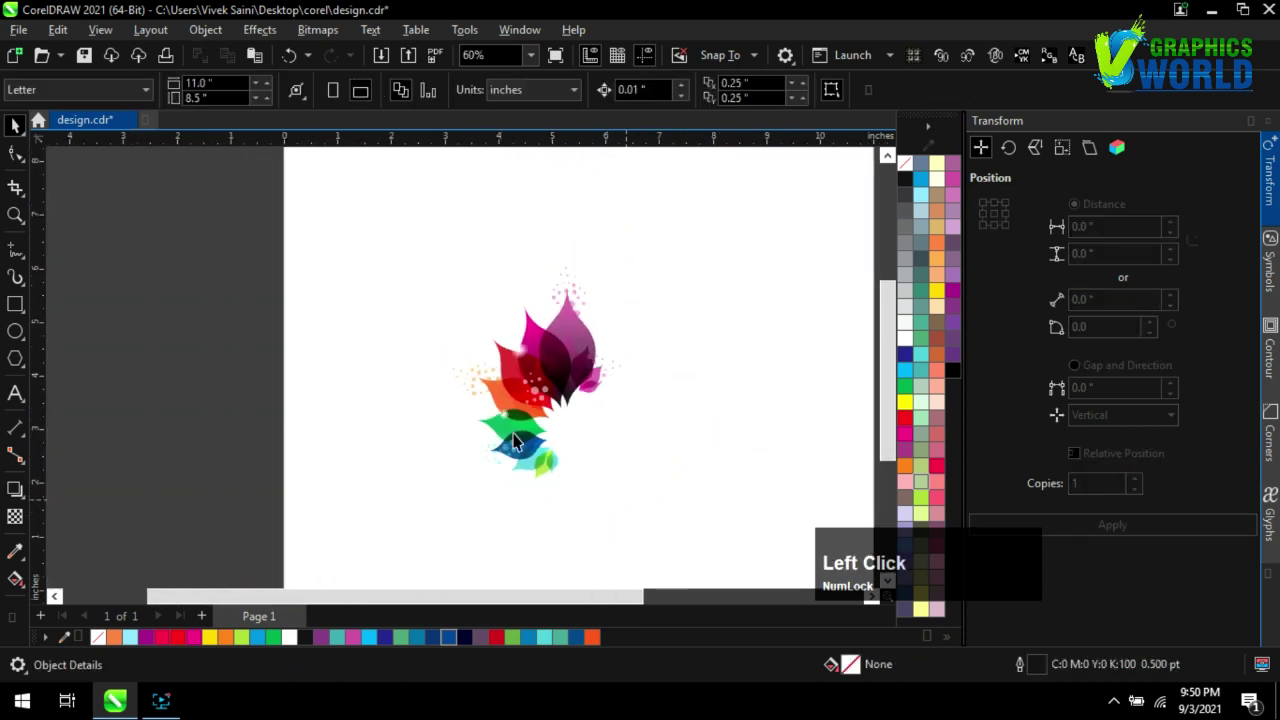
pyautogui.scroll(1, 585, 452)
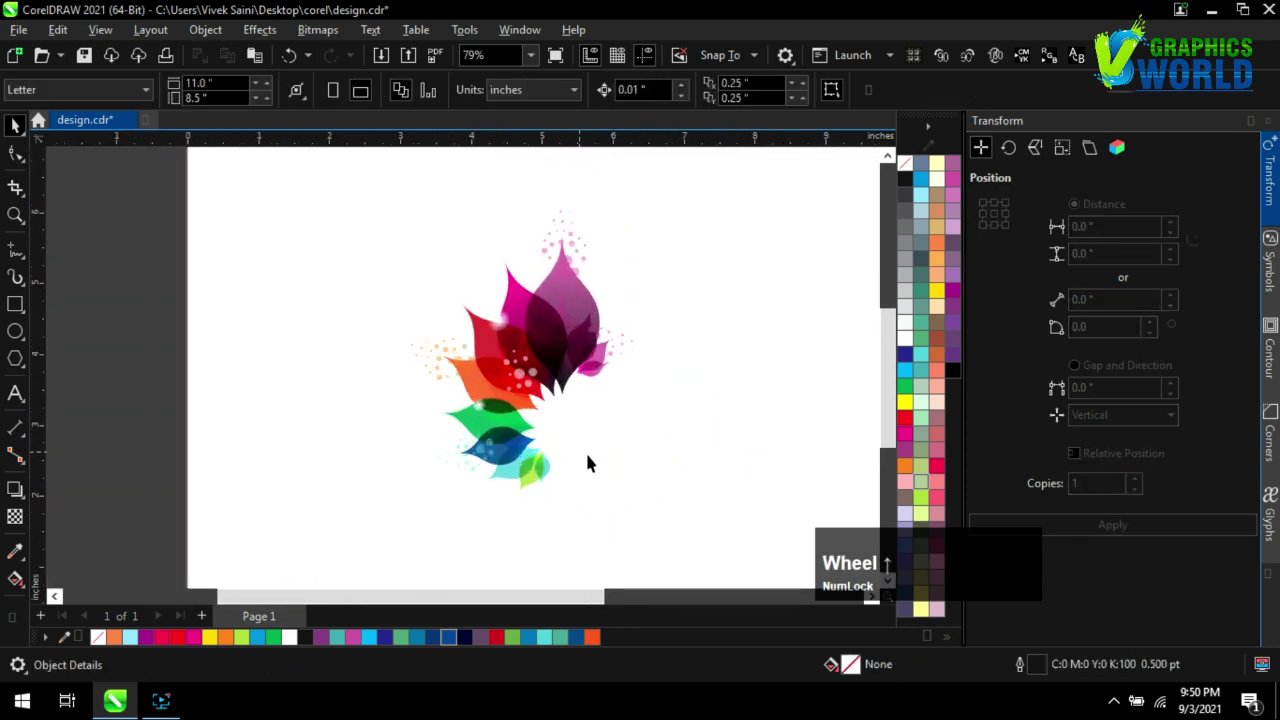
pyautogui.click(584, 400)
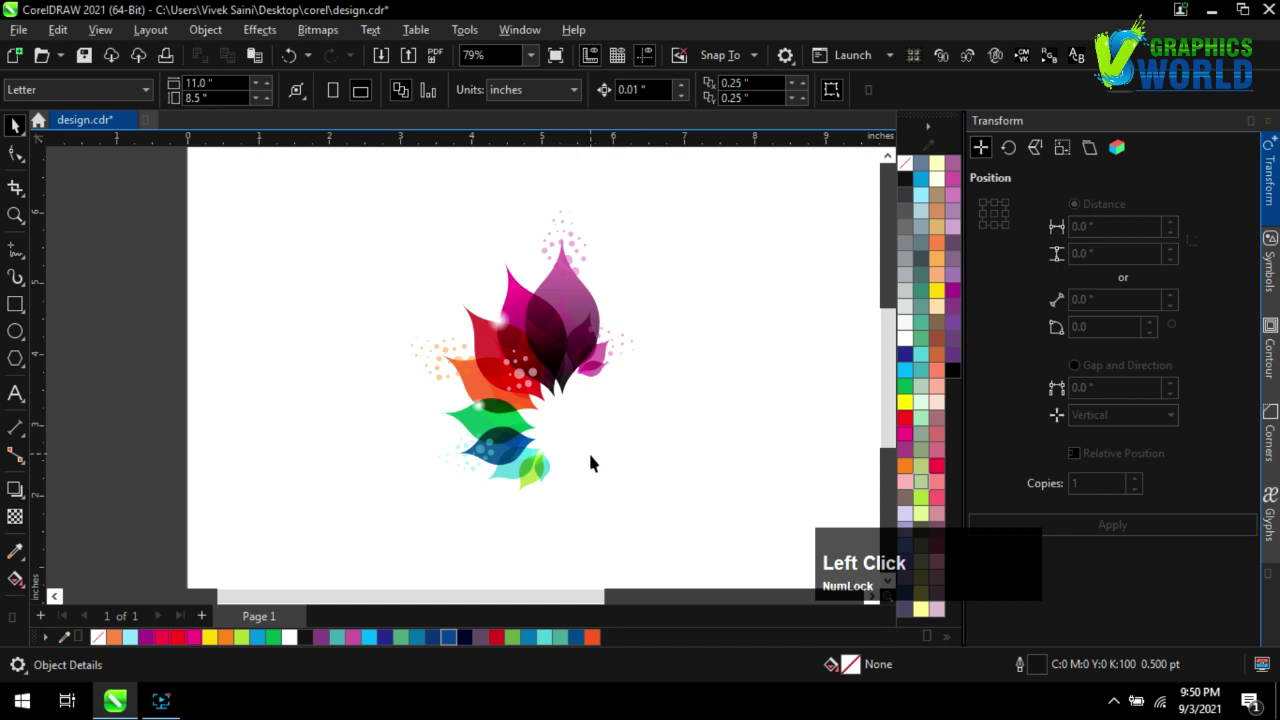
pyautogui.scroll(-1, 535, 390)
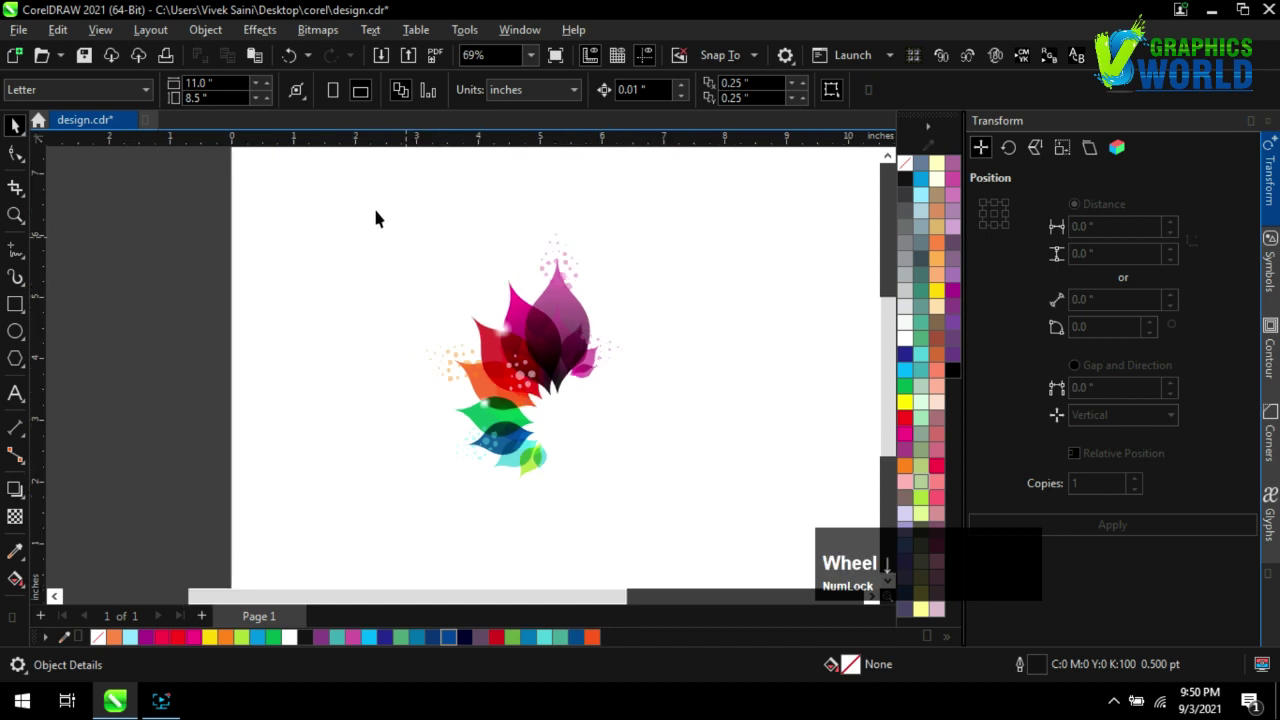
# Duplicate the pink dot cluster beside the small pink petal and move the copy to the magenta petal's outer edge
pyautogui.scroll(1, 490, 330)
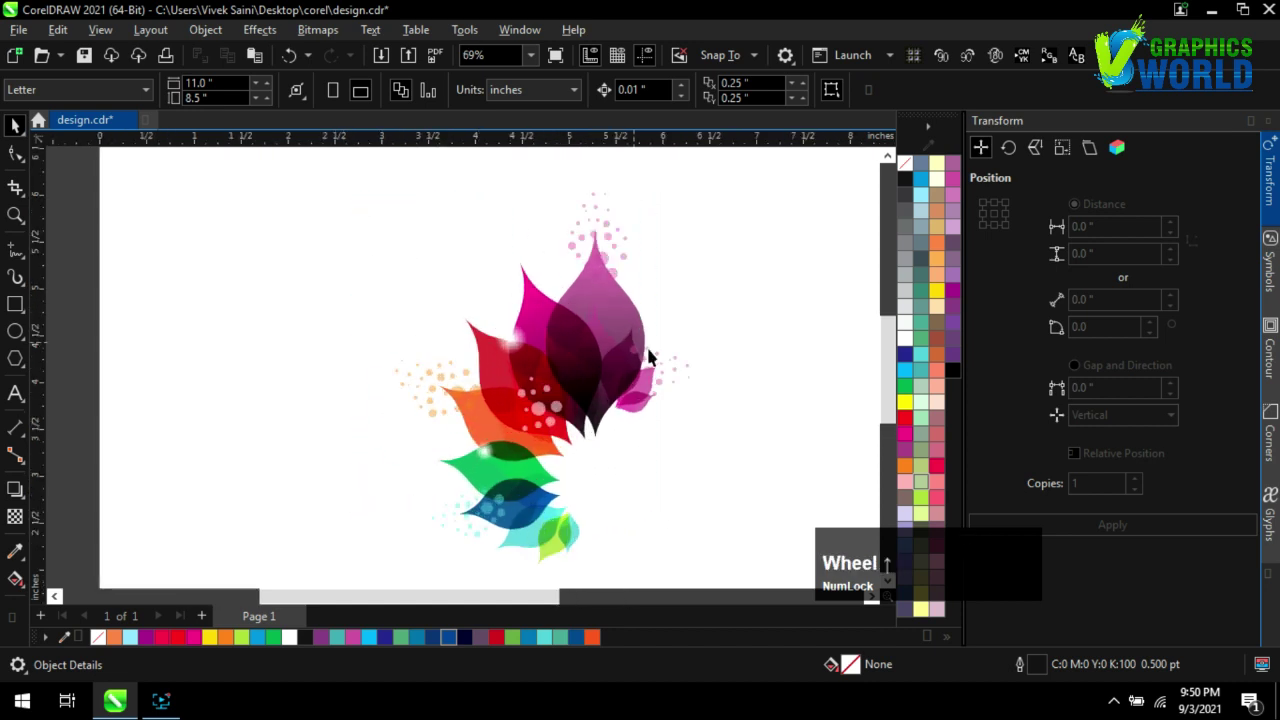
pyautogui.click(683, 363)
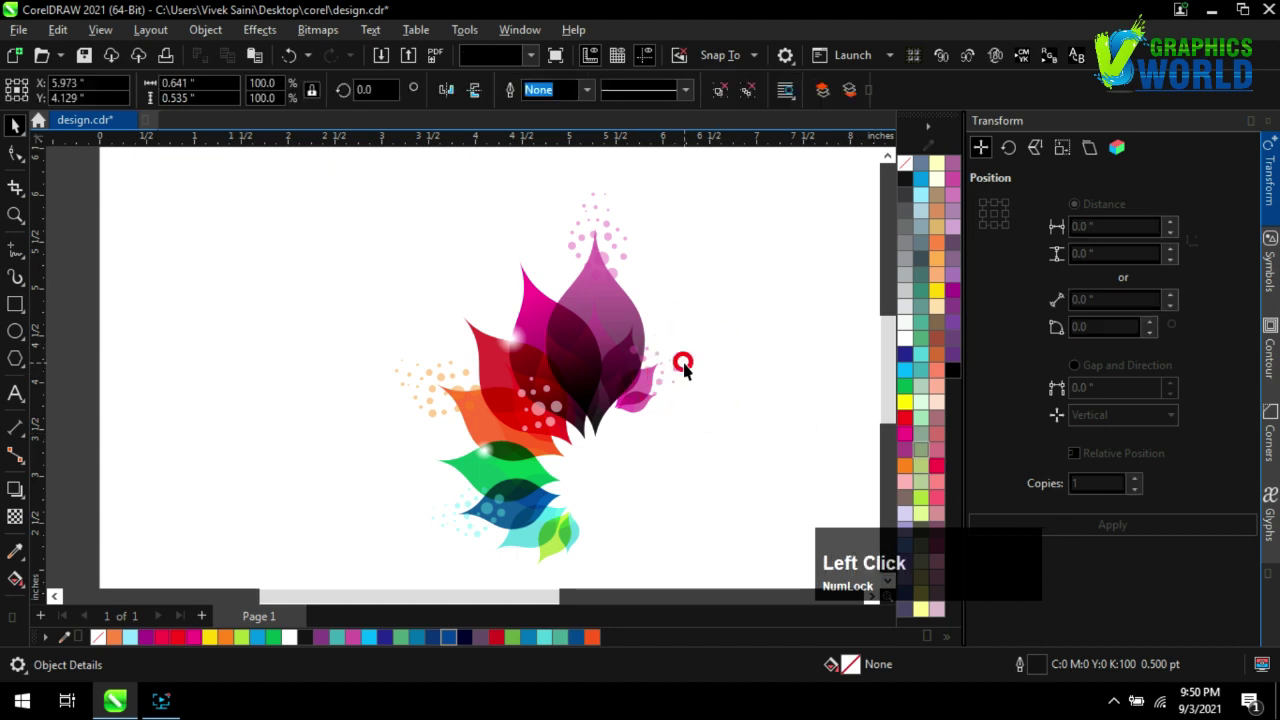
pyautogui.click(1014, 520)
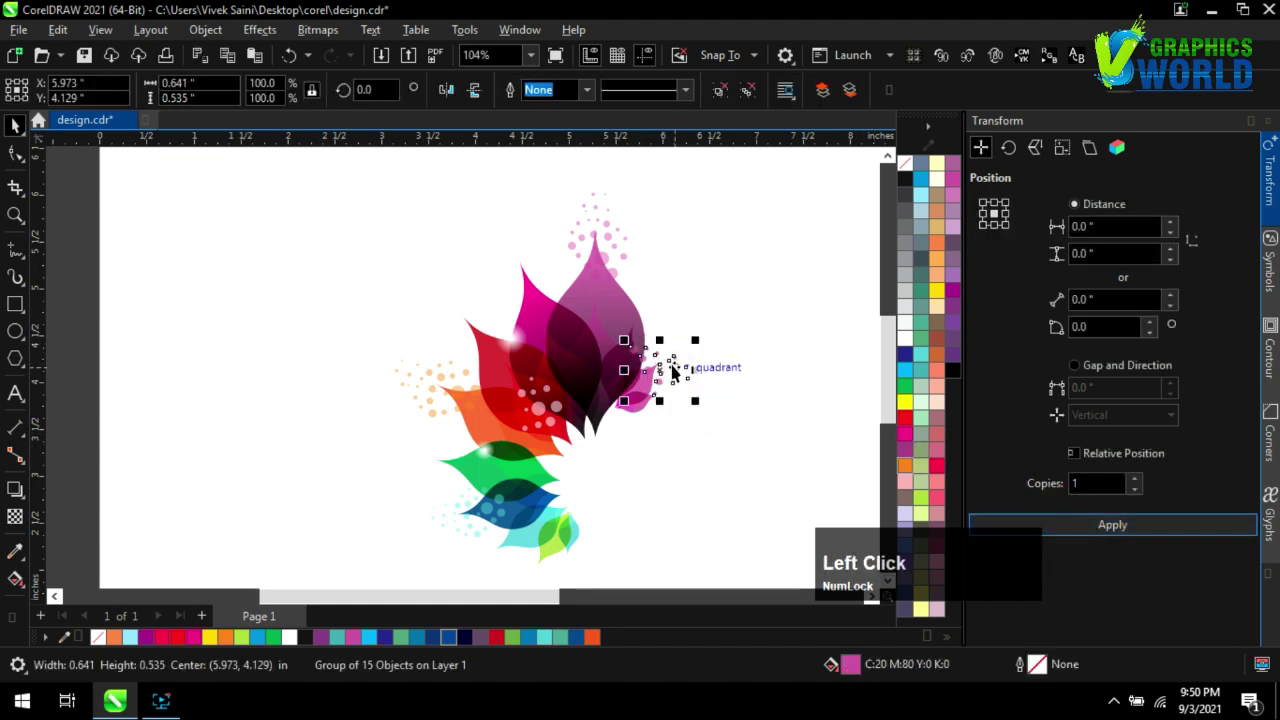
pyautogui.moveTo(673, 372); pyautogui.dragTo(514, 317)
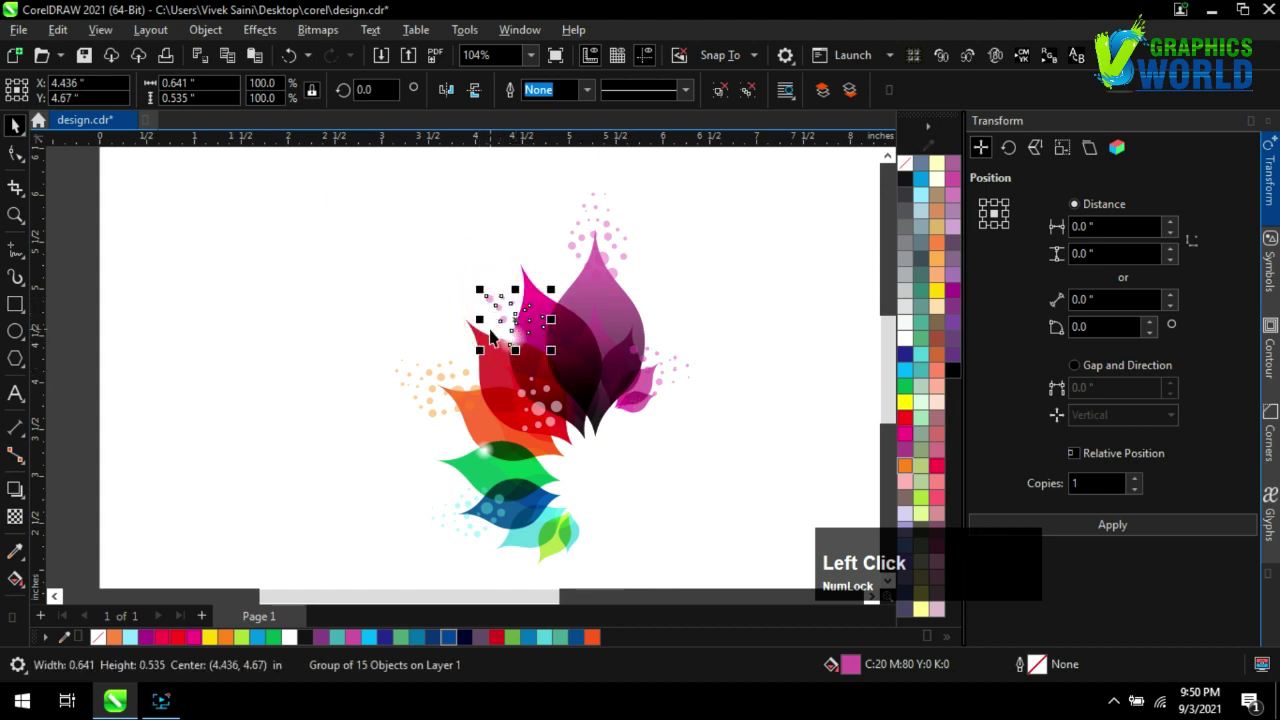
# Rotate the copied dot cluster about 136 degrees and shift it further onto the magenta petal
pyautogui.scroll(1, 490, 336)
pyautogui.click(507, 299)
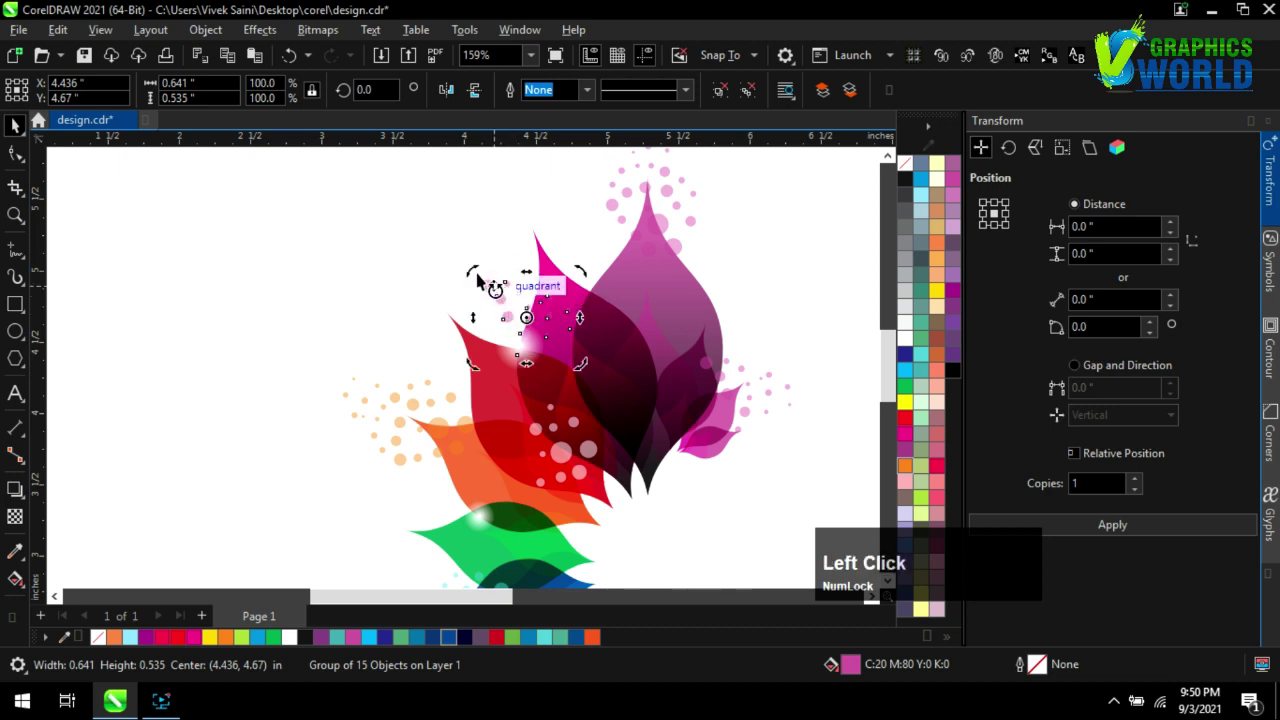
pyautogui.moveTo(472, 276); pyautogui.dragTo(533, 398)
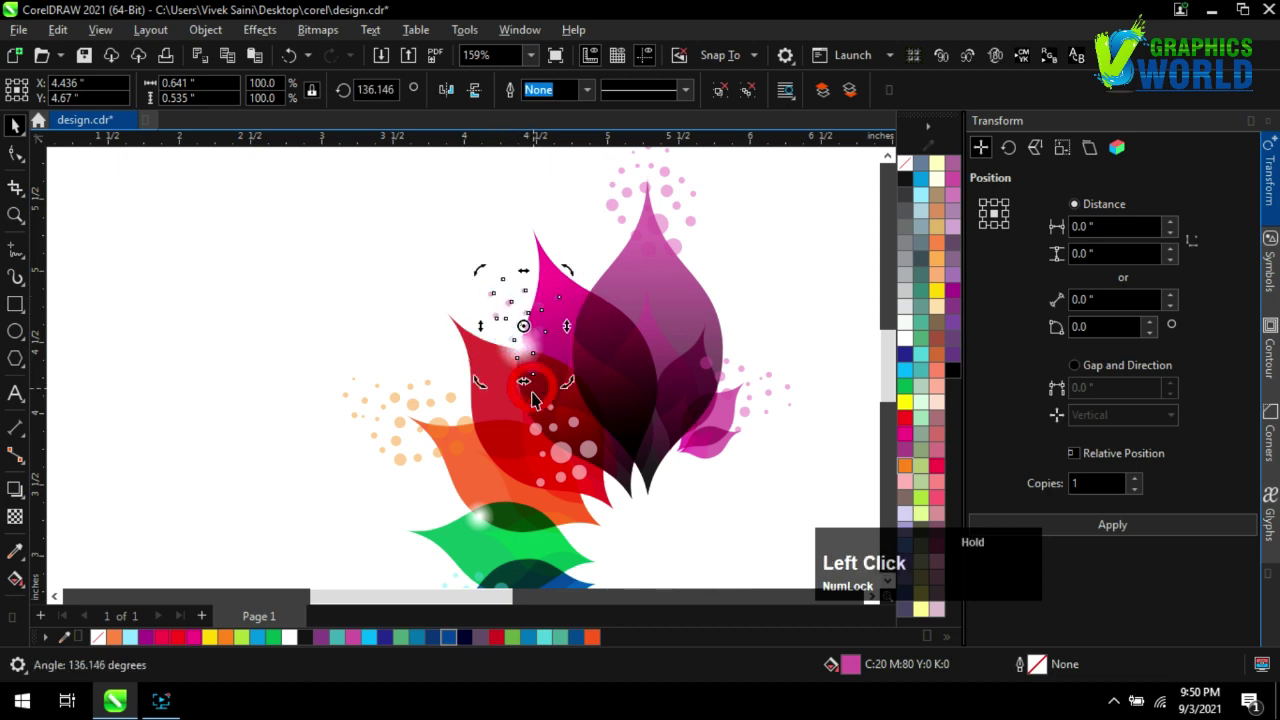
pyautogui.click(429, 268)
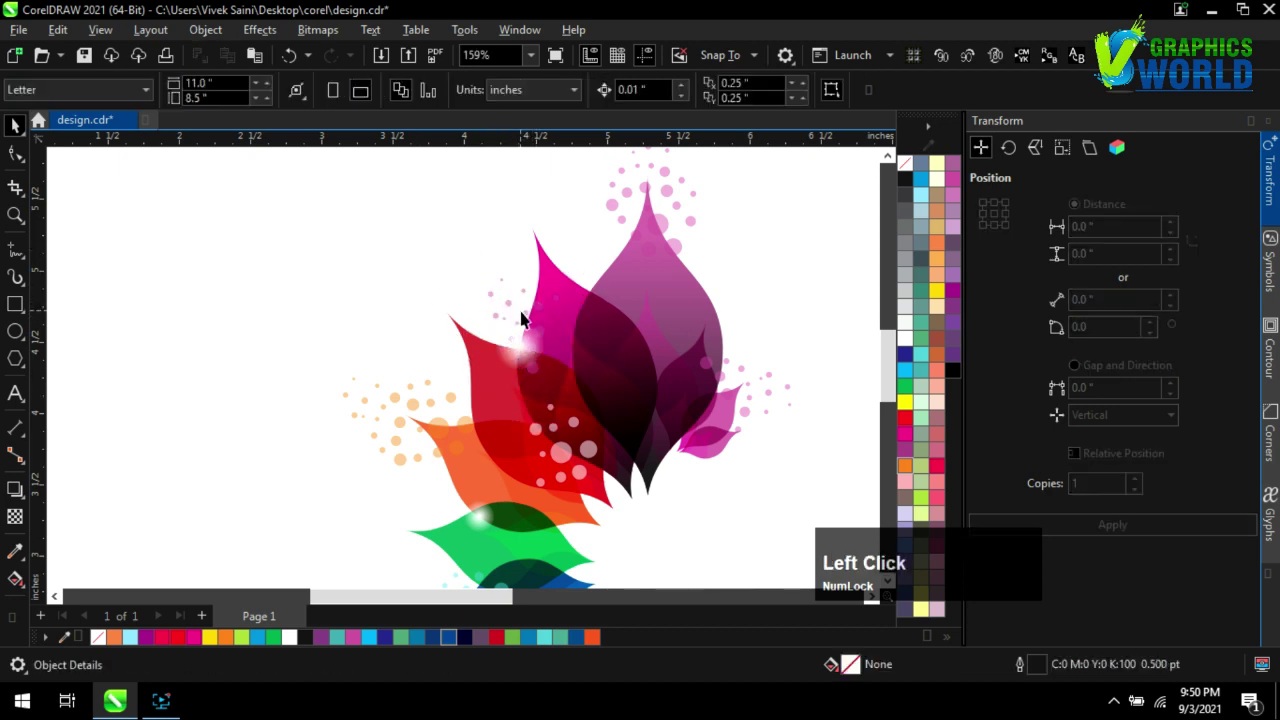
pyautogui.moveTo(522, 320); pyautogui.dragTo(541, 309)
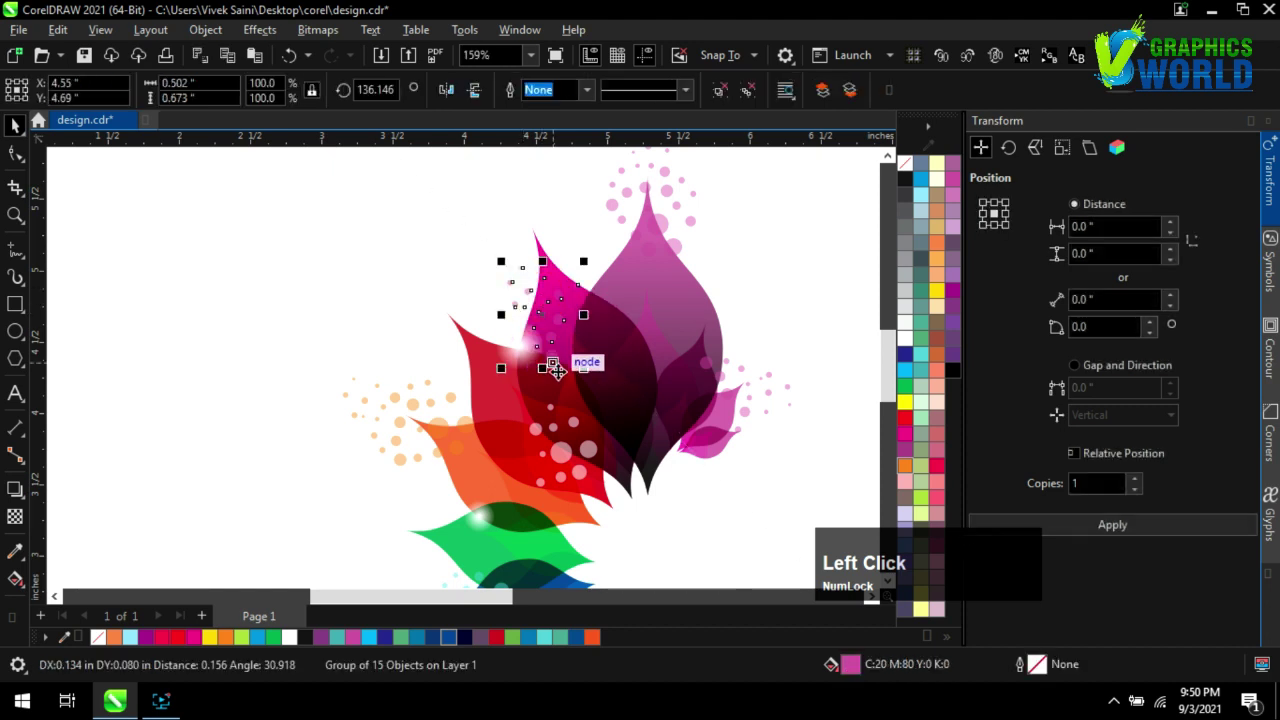
pyautogui.click(806, 400)
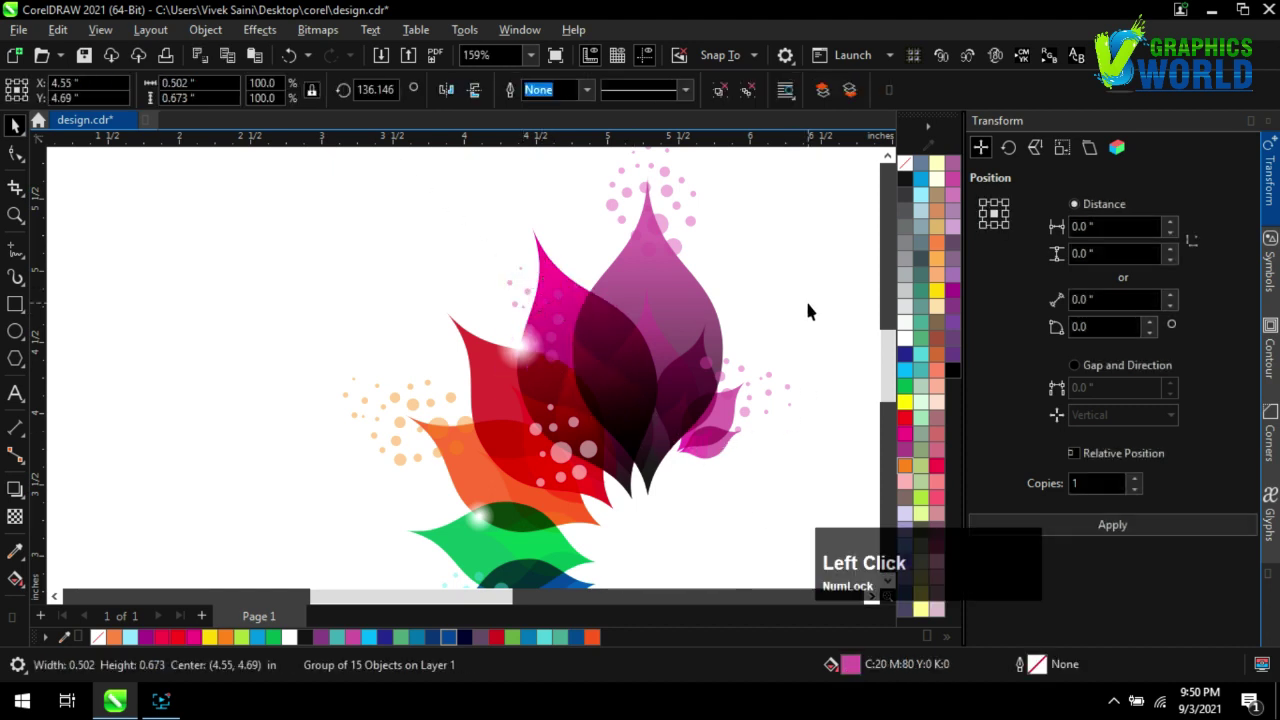
# Fill the copied dot cluster on the magenta petal with magenta
pyautogui.scroll(-1, 610, 222)
pyautogui.click(536, 271)
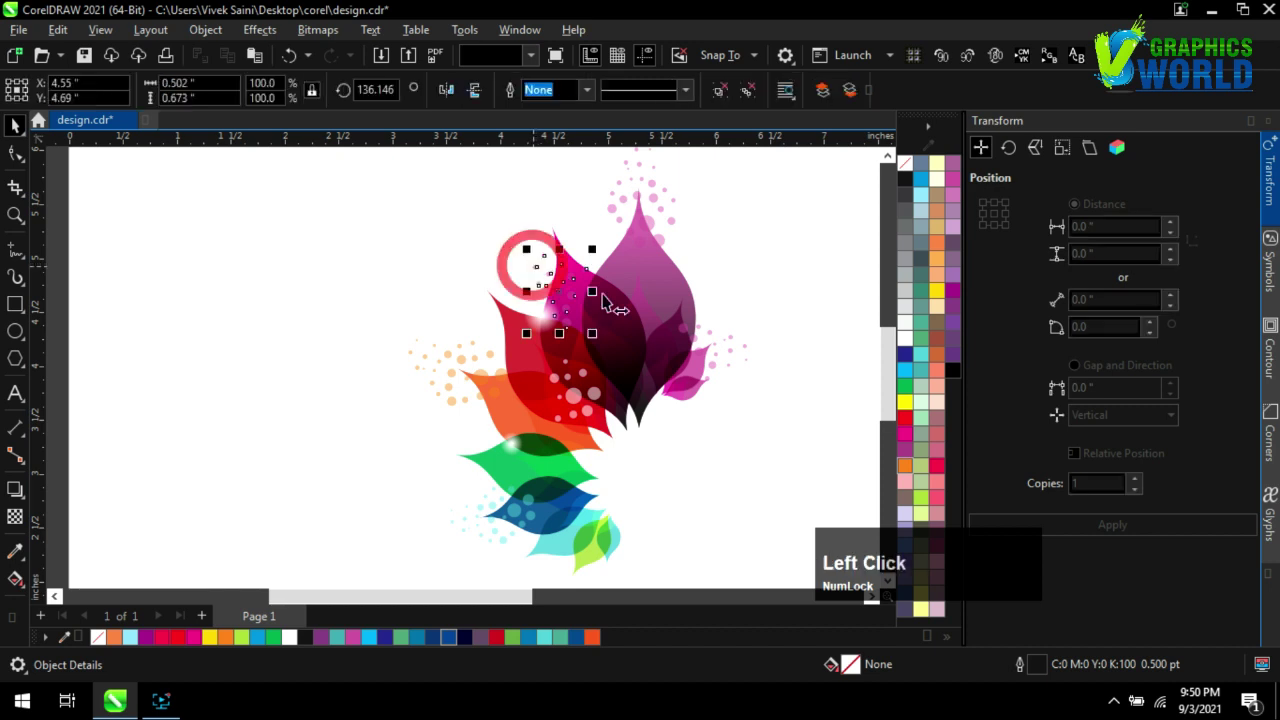
pyautogui.click(752, 262)
pyautogui.scroll(-1, 490, 315)
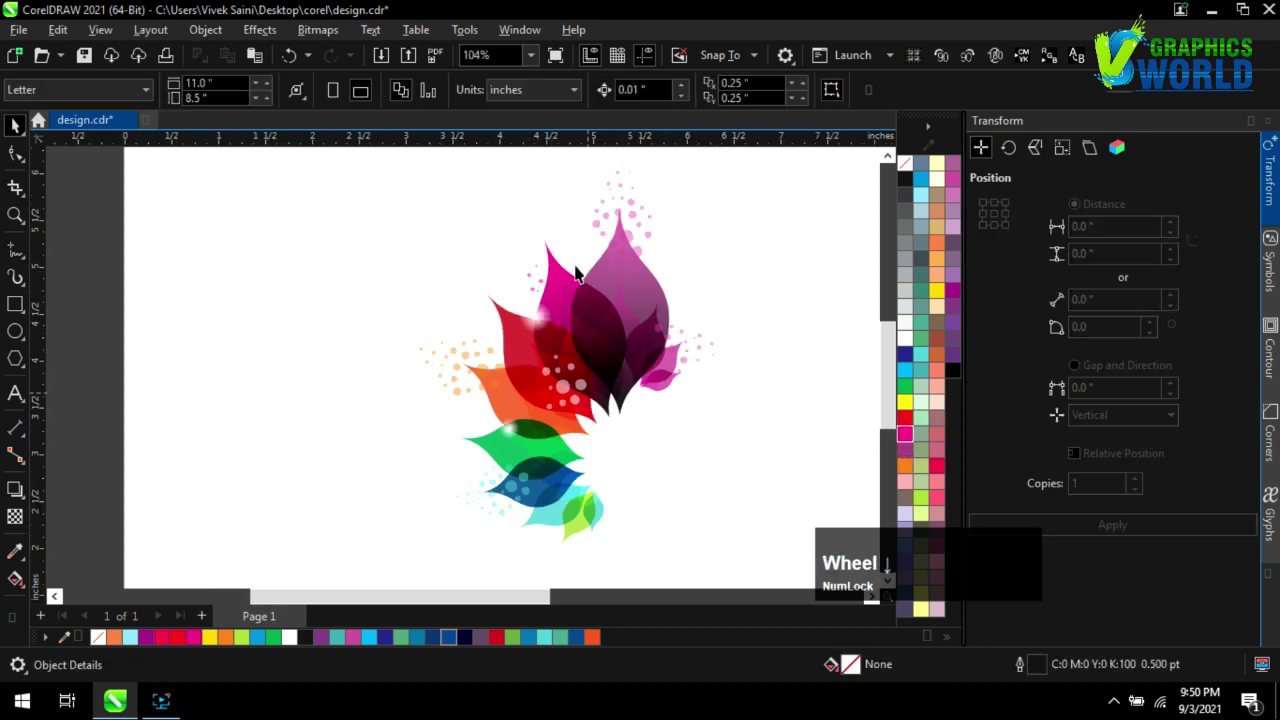
# Save the changes to the design.cdr document
pyautogui.scroll(-1, 575, 272)
pyautogui.scroll(-2, 695, 490)
pyautogui.click(684, 527)
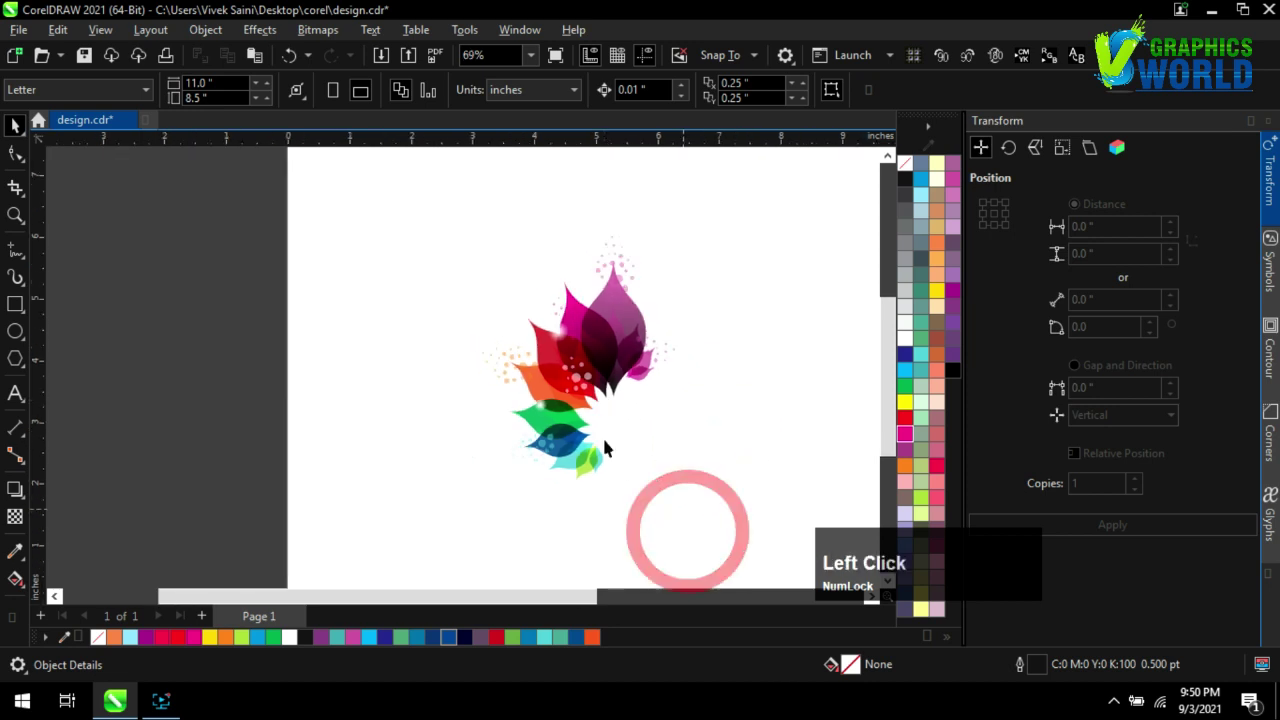
pyautogui.hotkey('ctrl', 's')
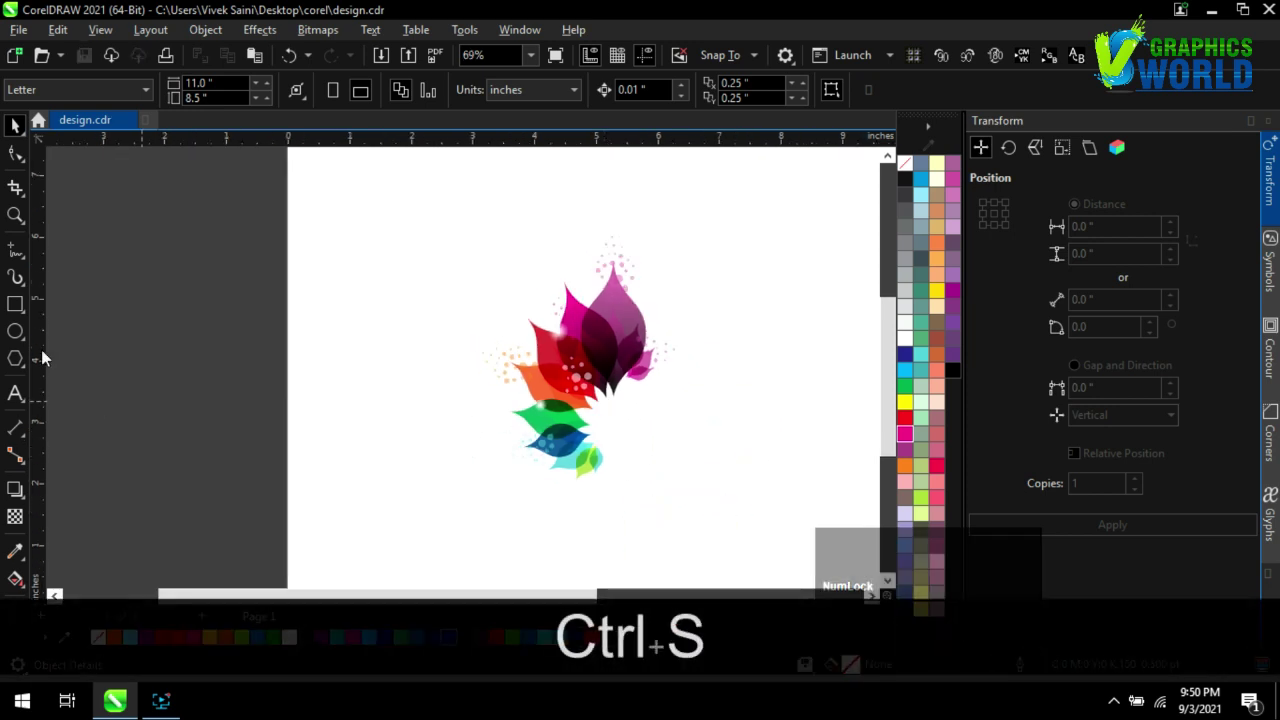
# Zoom in on the area around the whole ornament to examine it
pyautogui.click(15, 214)
pyautogui.moveTo(482, 226); pyautogui.dragTo(518, 356)
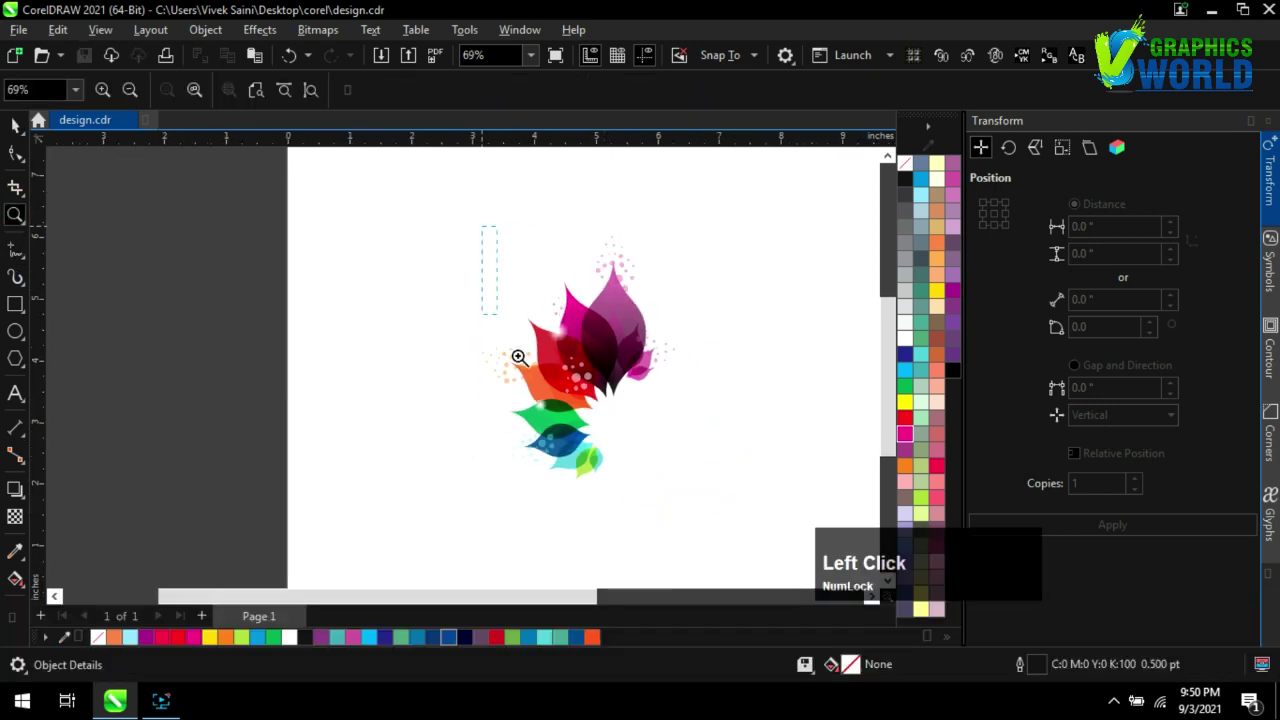